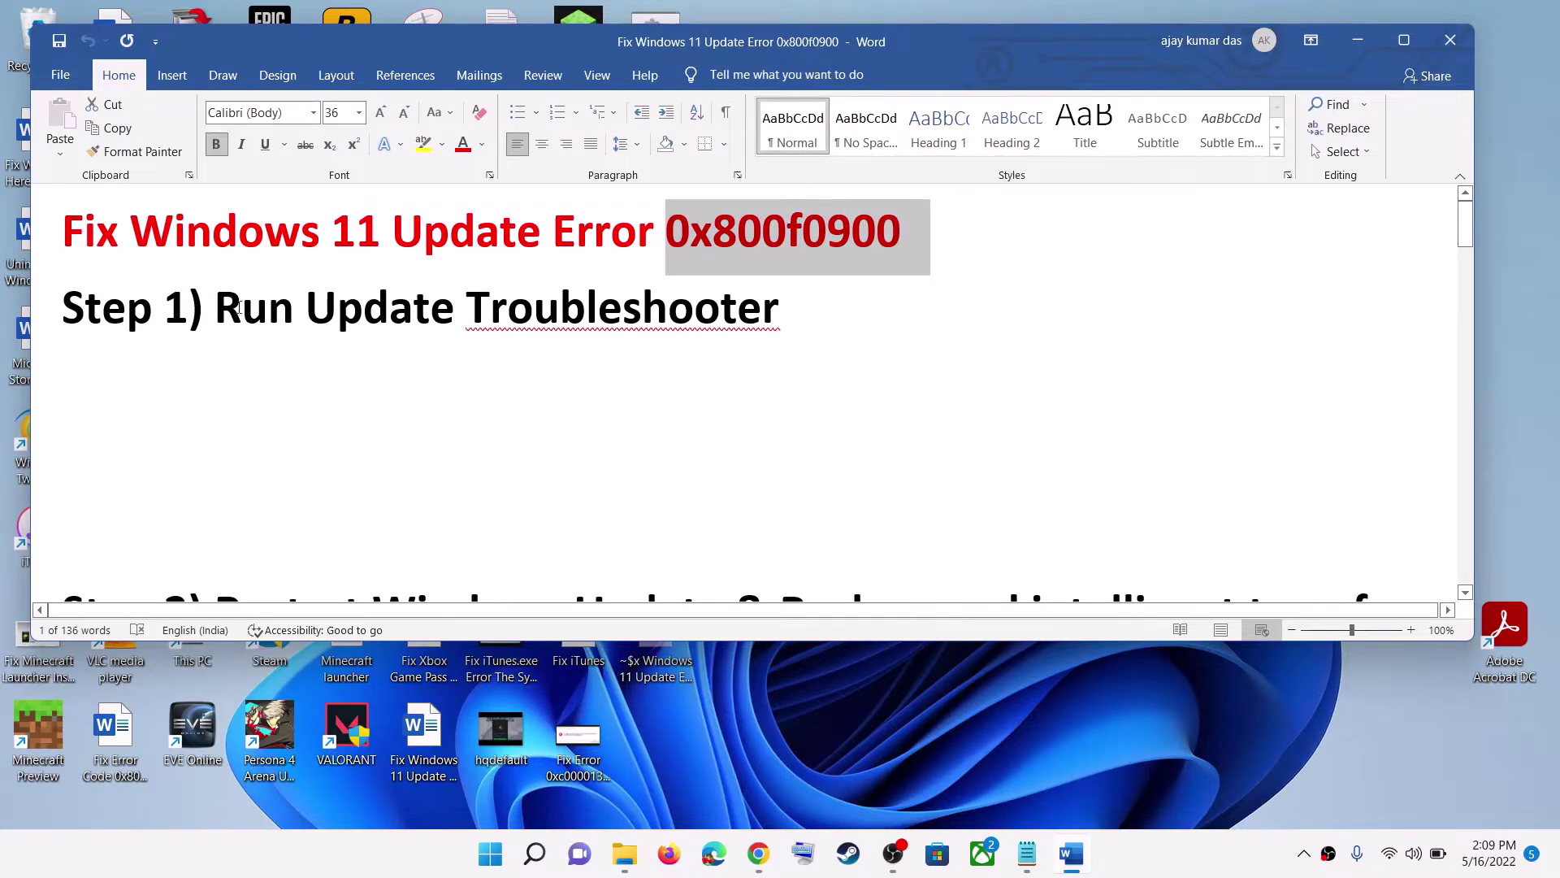
# Highlight the Step 1 text in the guide and run the Windows Update troubleshooter from the other troubleshooters in Windows Settings.
pyautogui.moveTo(239, 307); pyautogui.dragTo(888, 300)
pyautogui.click(490, 853)
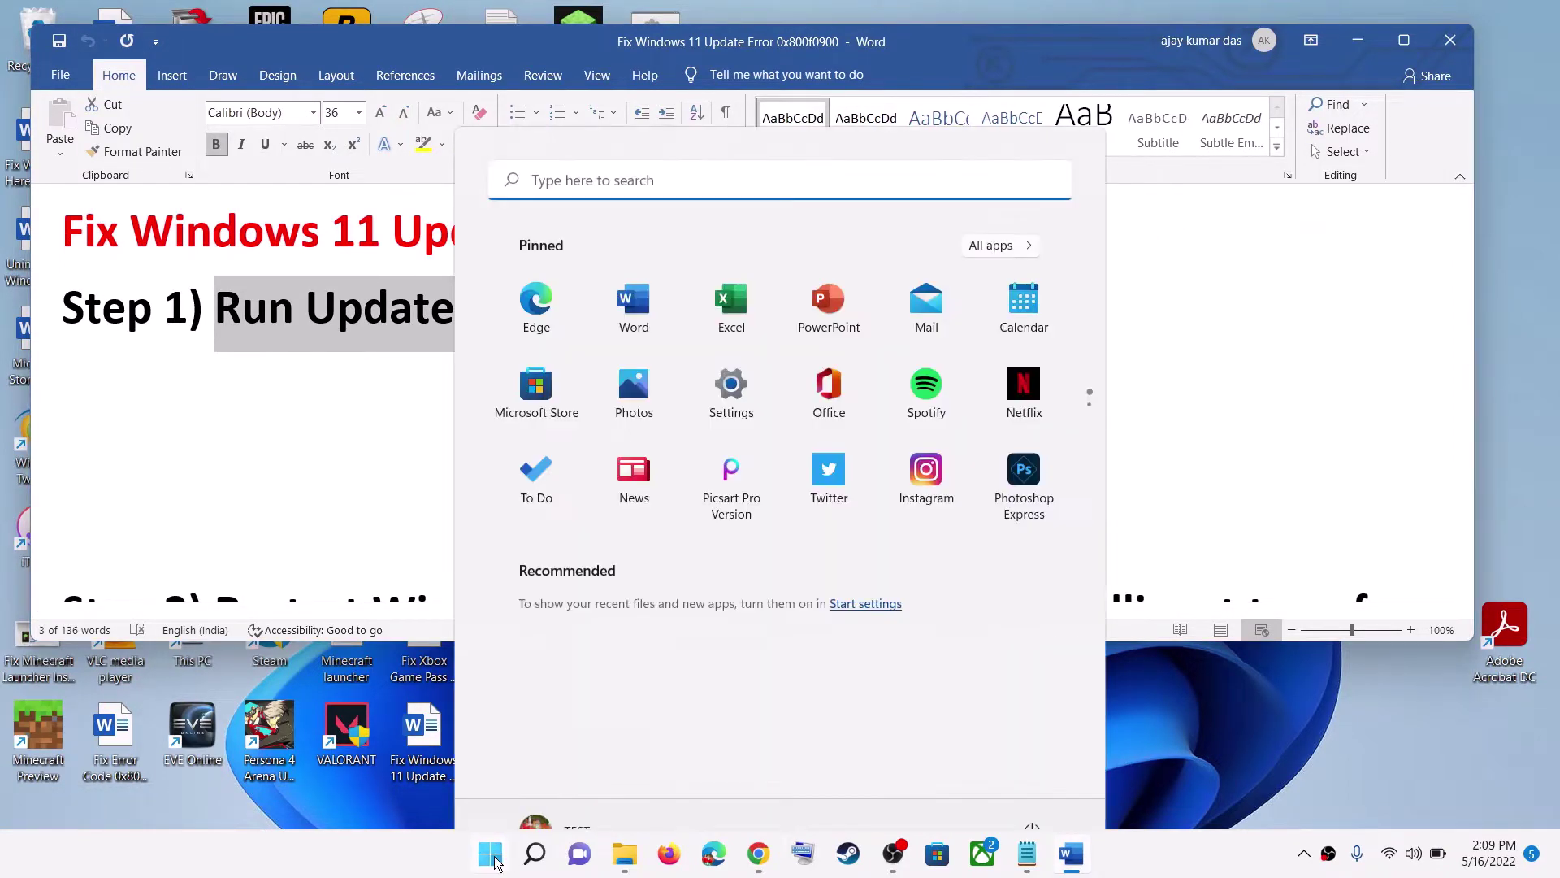
pyautogui.click(756, 355)
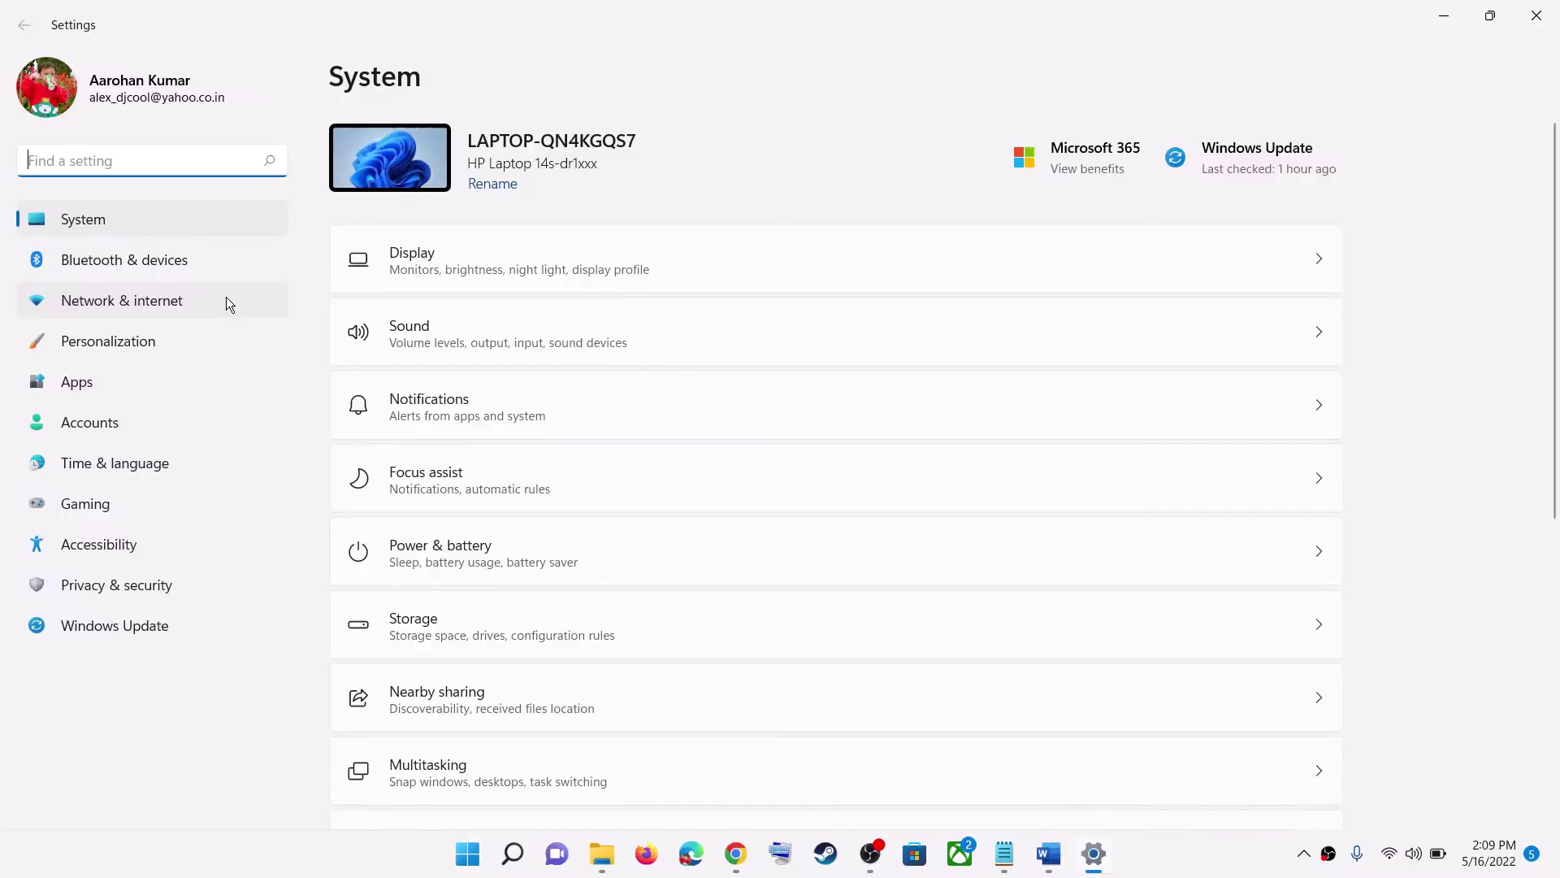
pyautogui.scroll(-4, 590, 535)
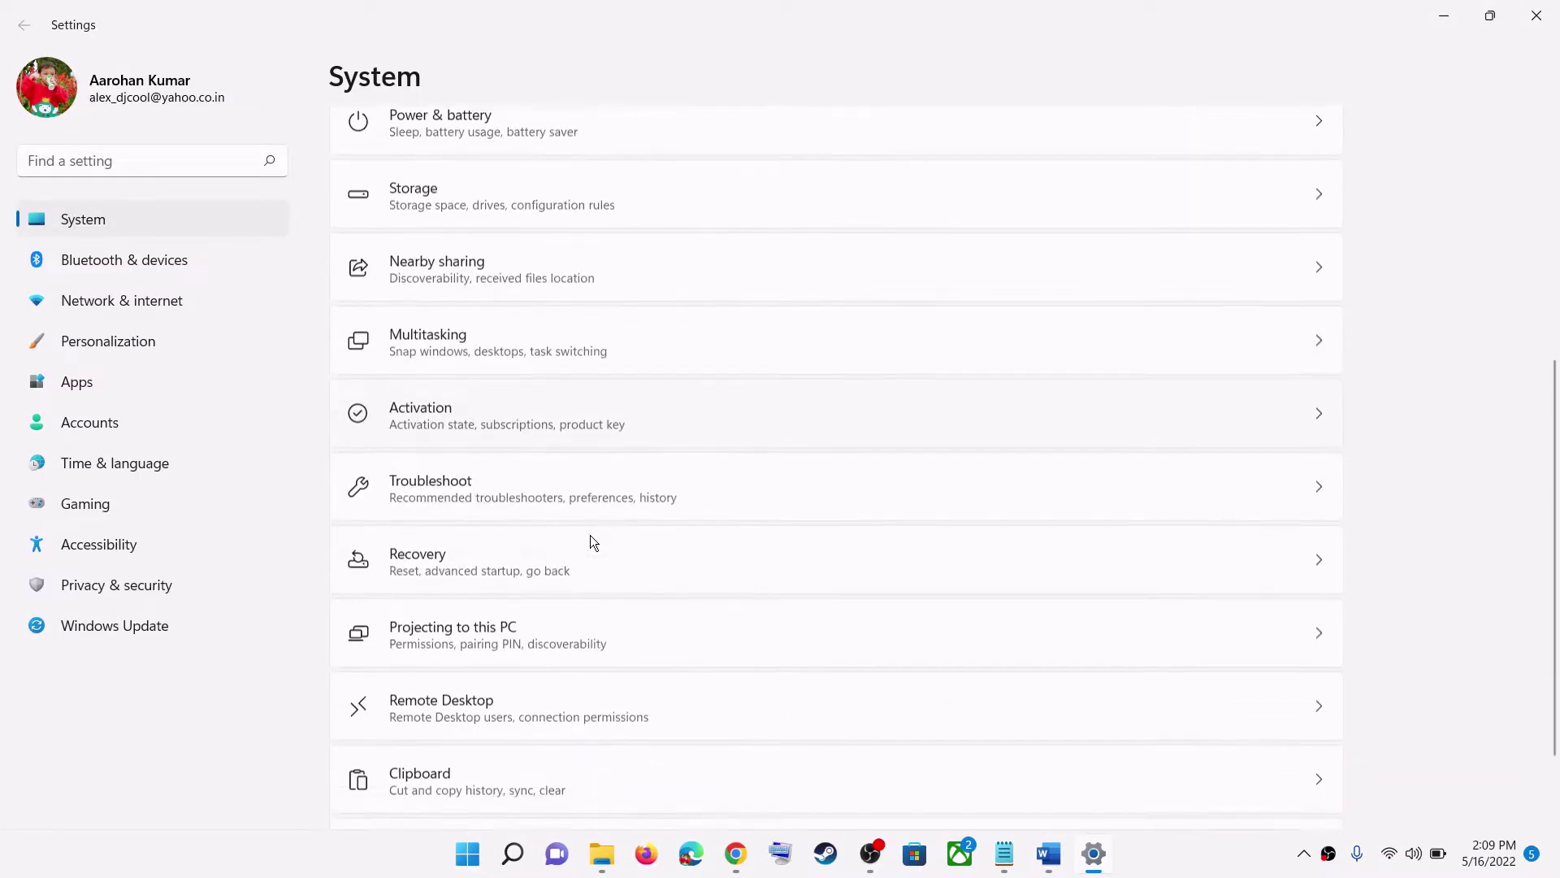
pyautogui.click(671, 473)
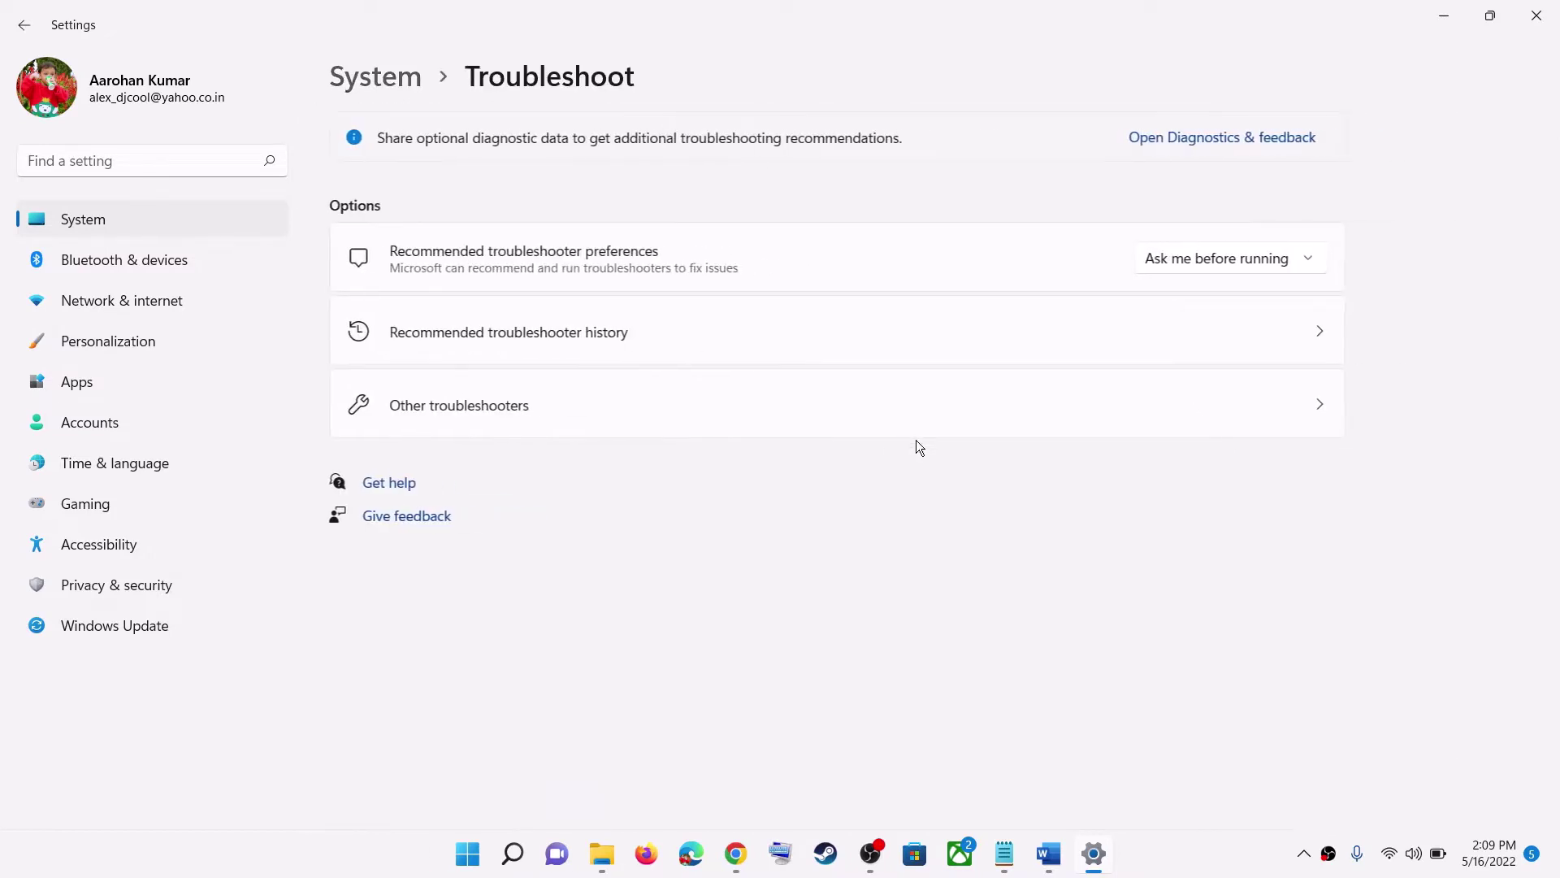
pyautogui.click(494, 405)
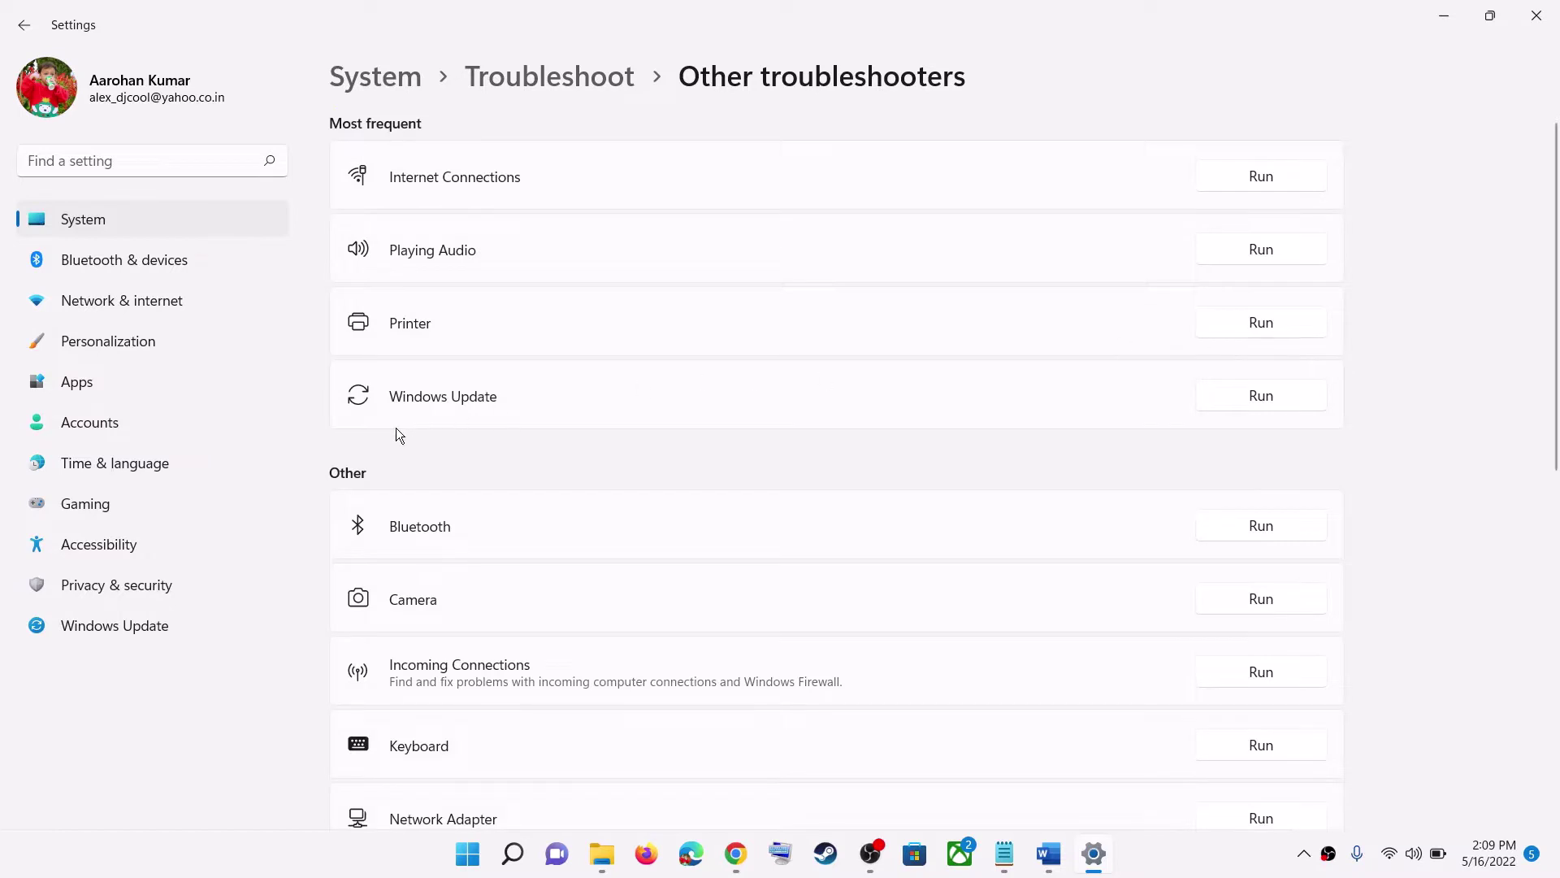
pyautogui.click(1249, 398)
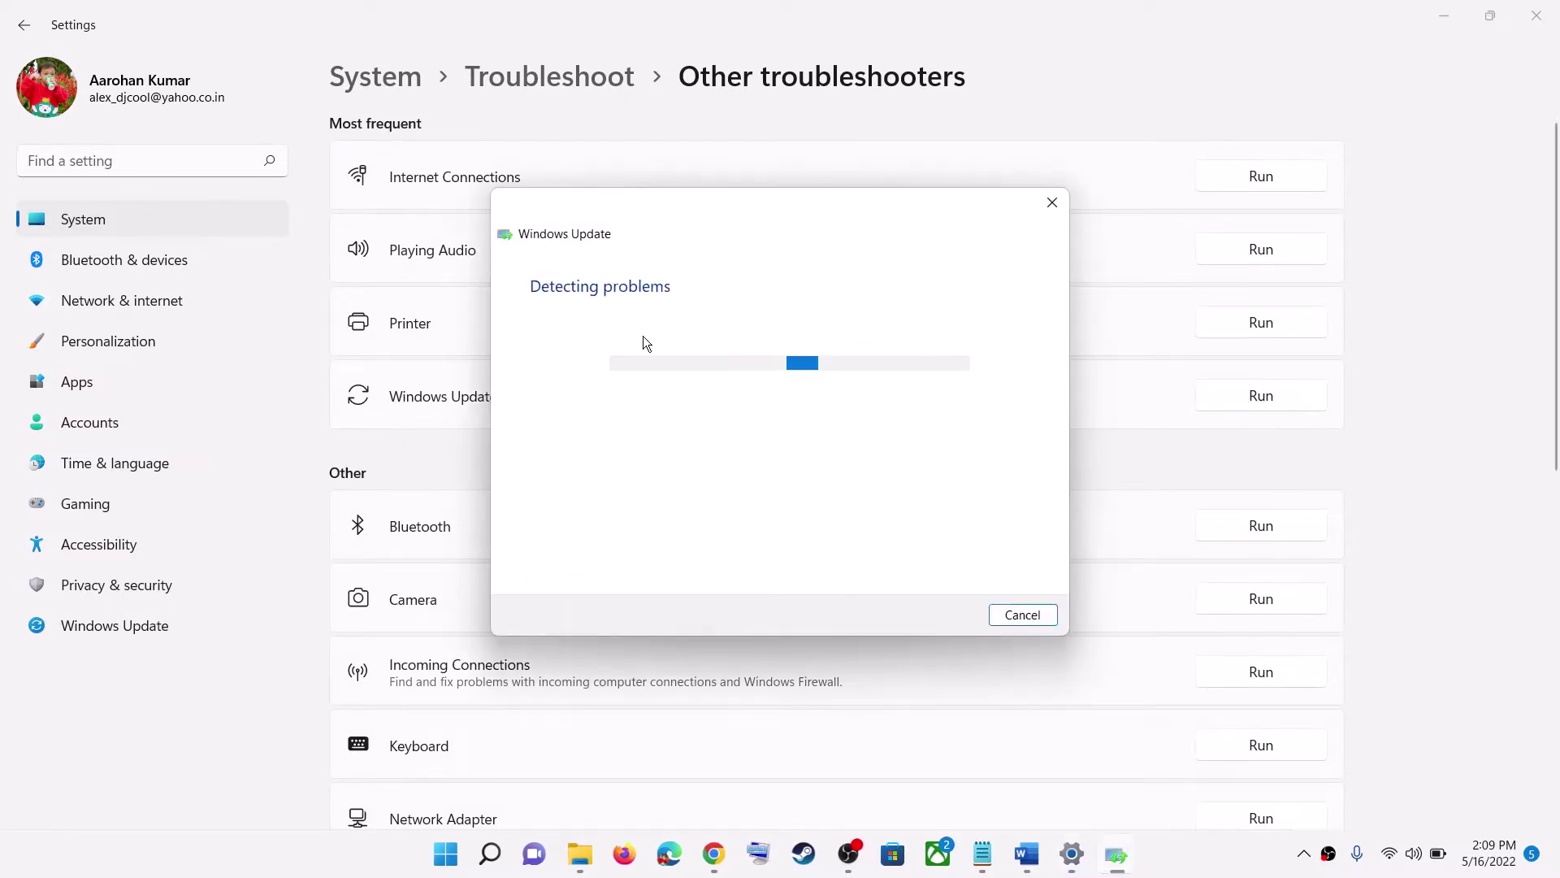
pyautogui.click(445, 854)
pyautogui.click(1031, 785)
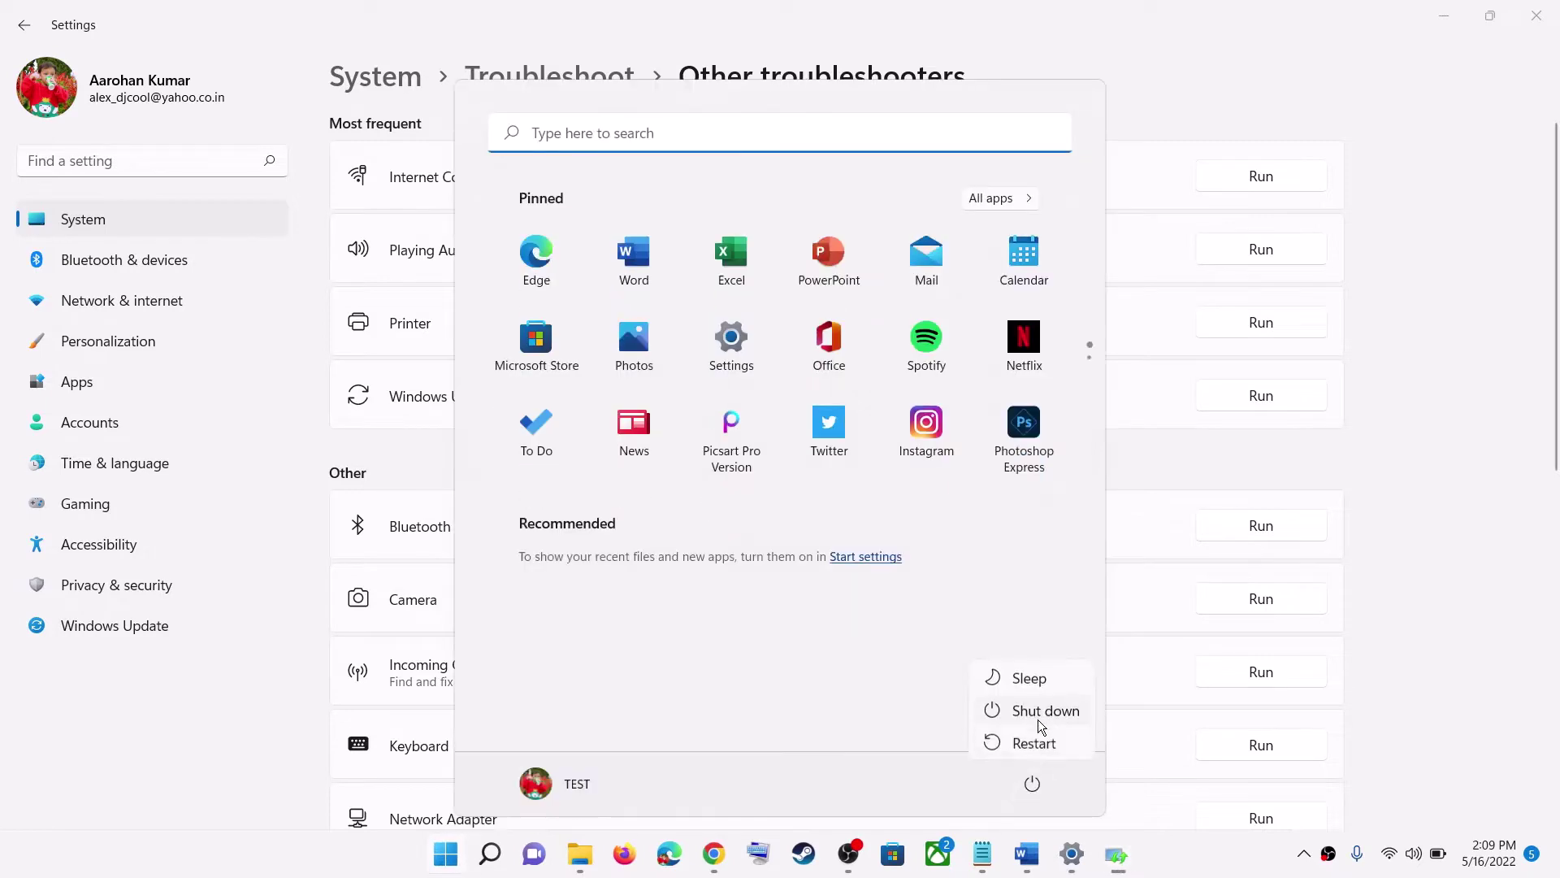
pyautogui.click(1462, 477)
# Switch to the Word guide and highlight the Step 2 text about restarting Windows Update and the Background intelligent transfer service.
pyautogui.click(1026, 853)
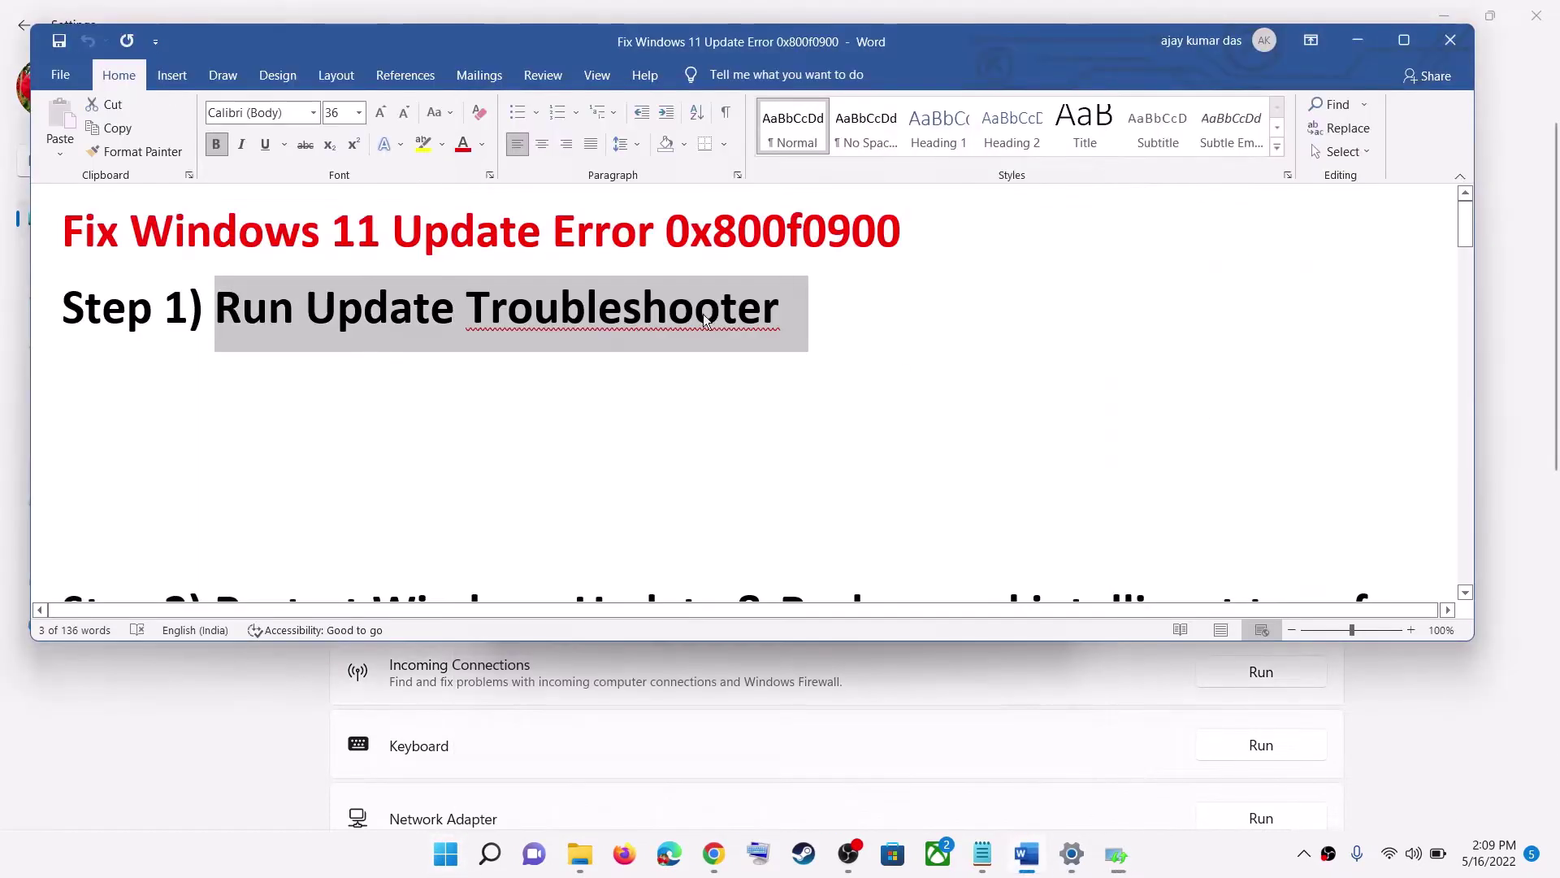
pyautogui.doubleClick(782, 231)
pyautogui.scroll(-3, 645, 360)
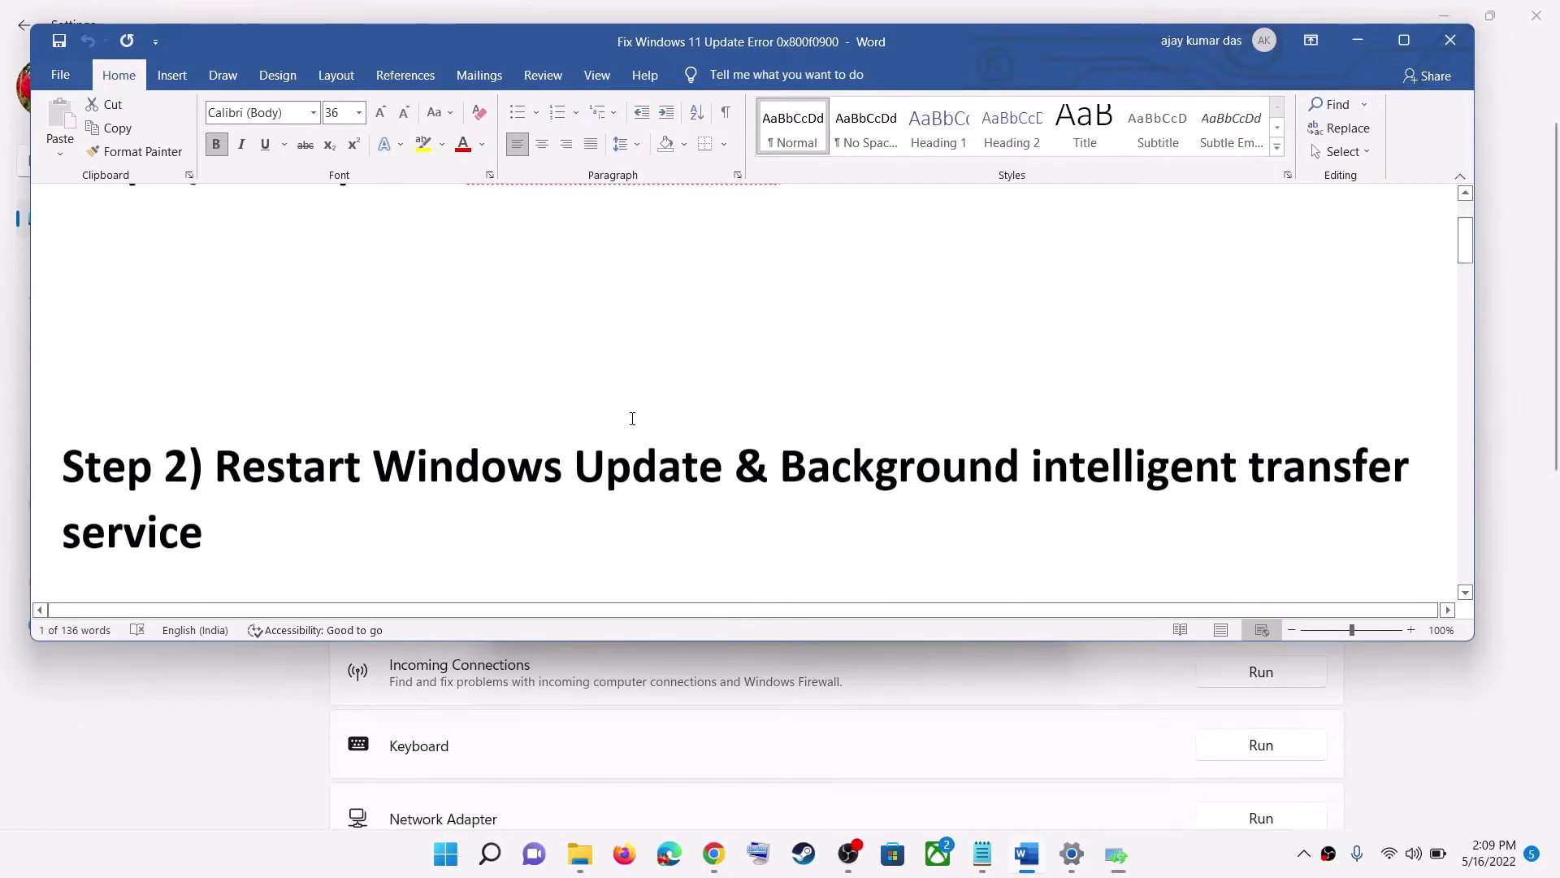
pyautogui.moveTo(216, 466); pyautogui.dragTo(1333, 529)
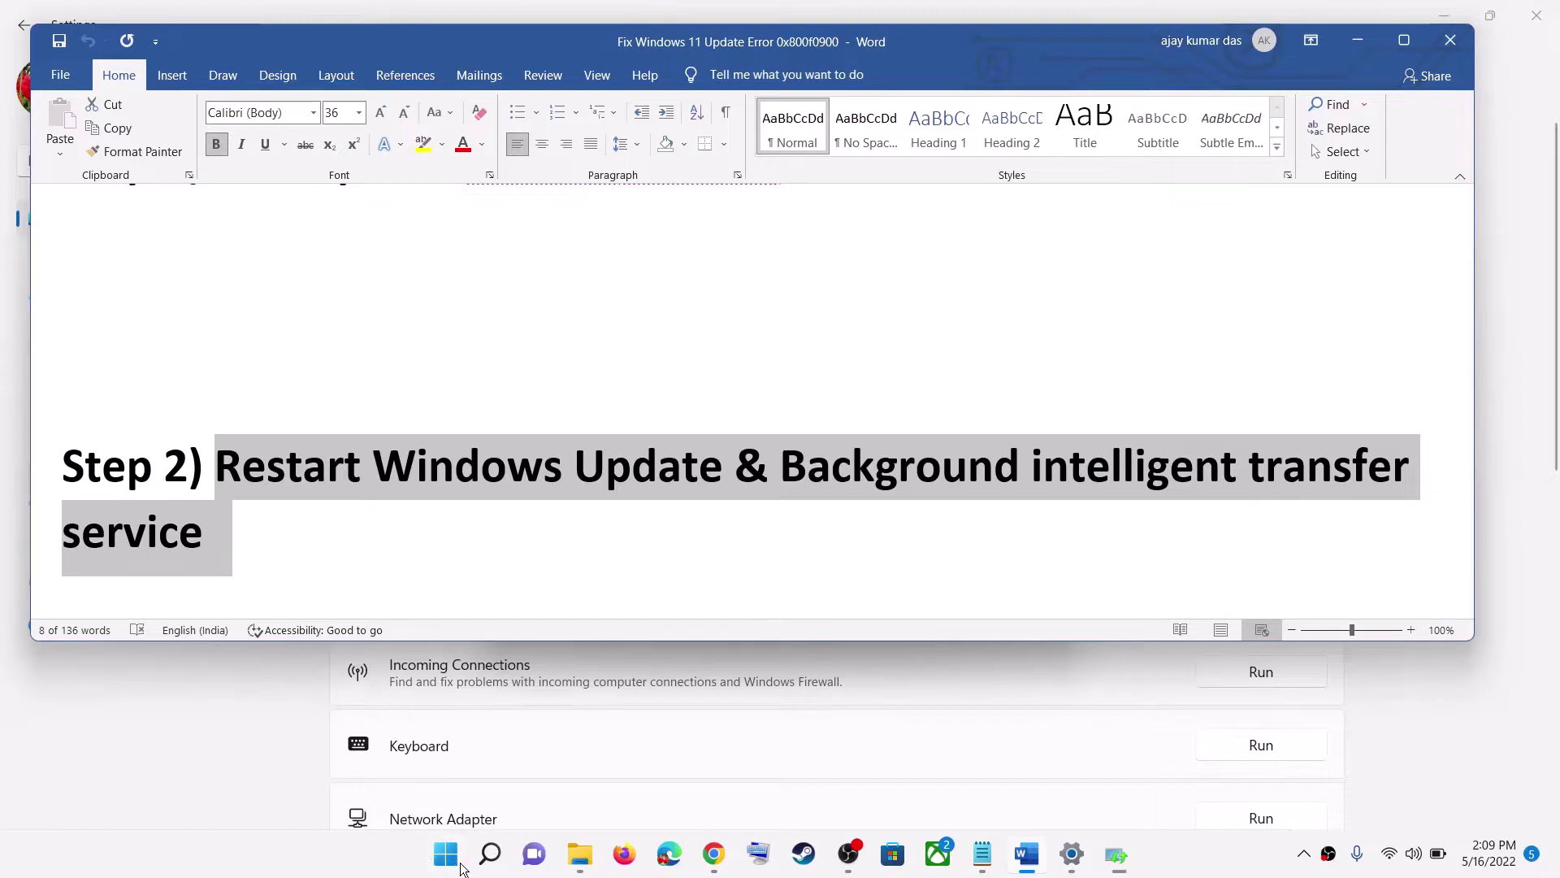
# Search Windows for "services" and open the Services app.
pyautogui.click(460, 865)
pyautogui.write('se')
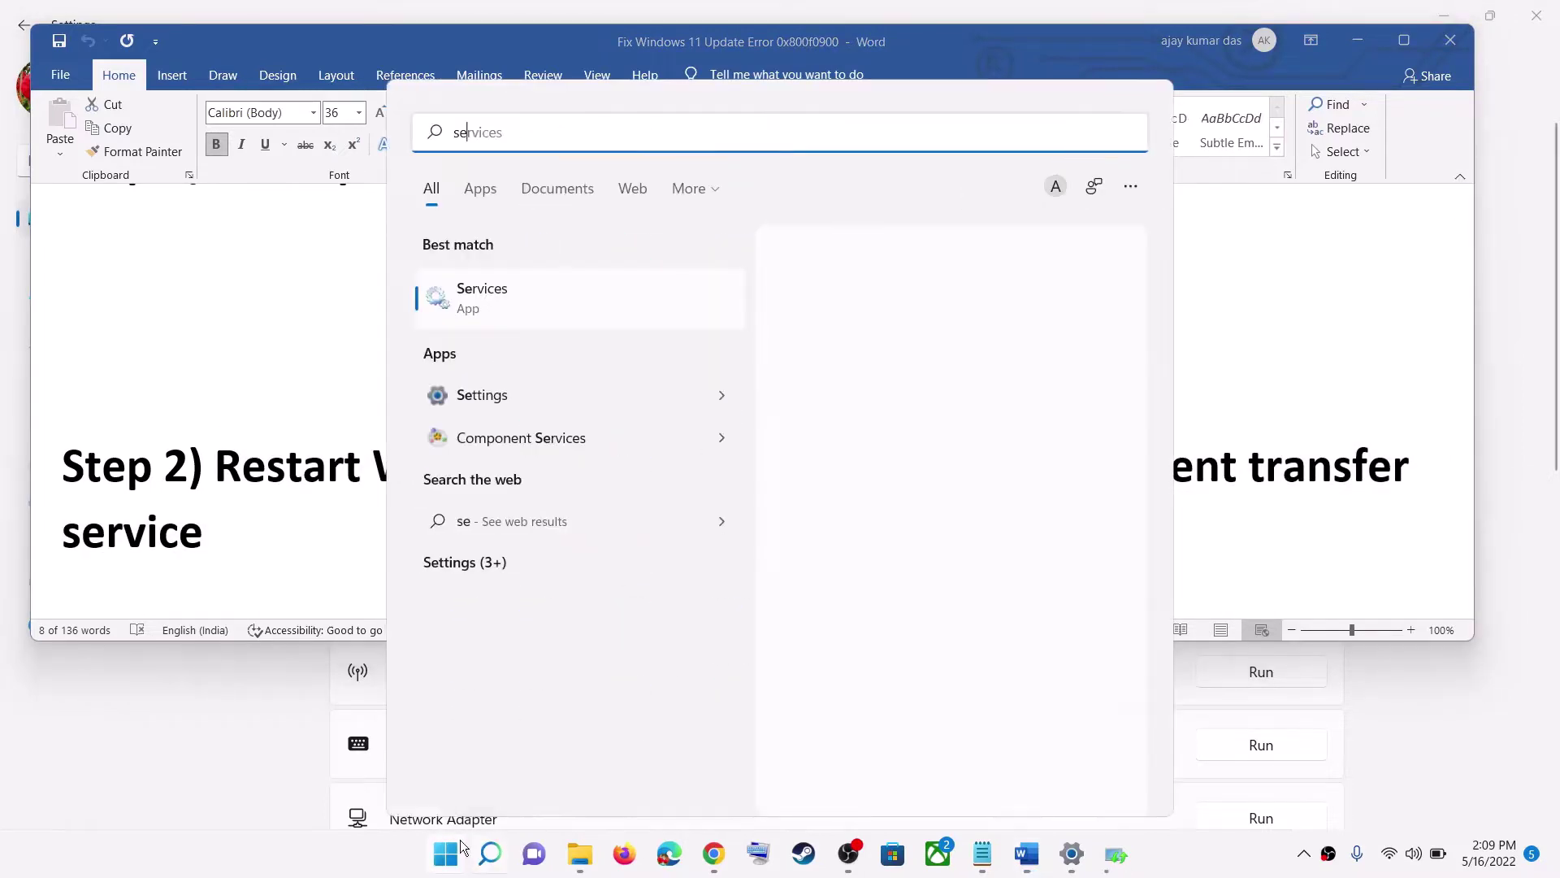
pyautogui.write('rvices')
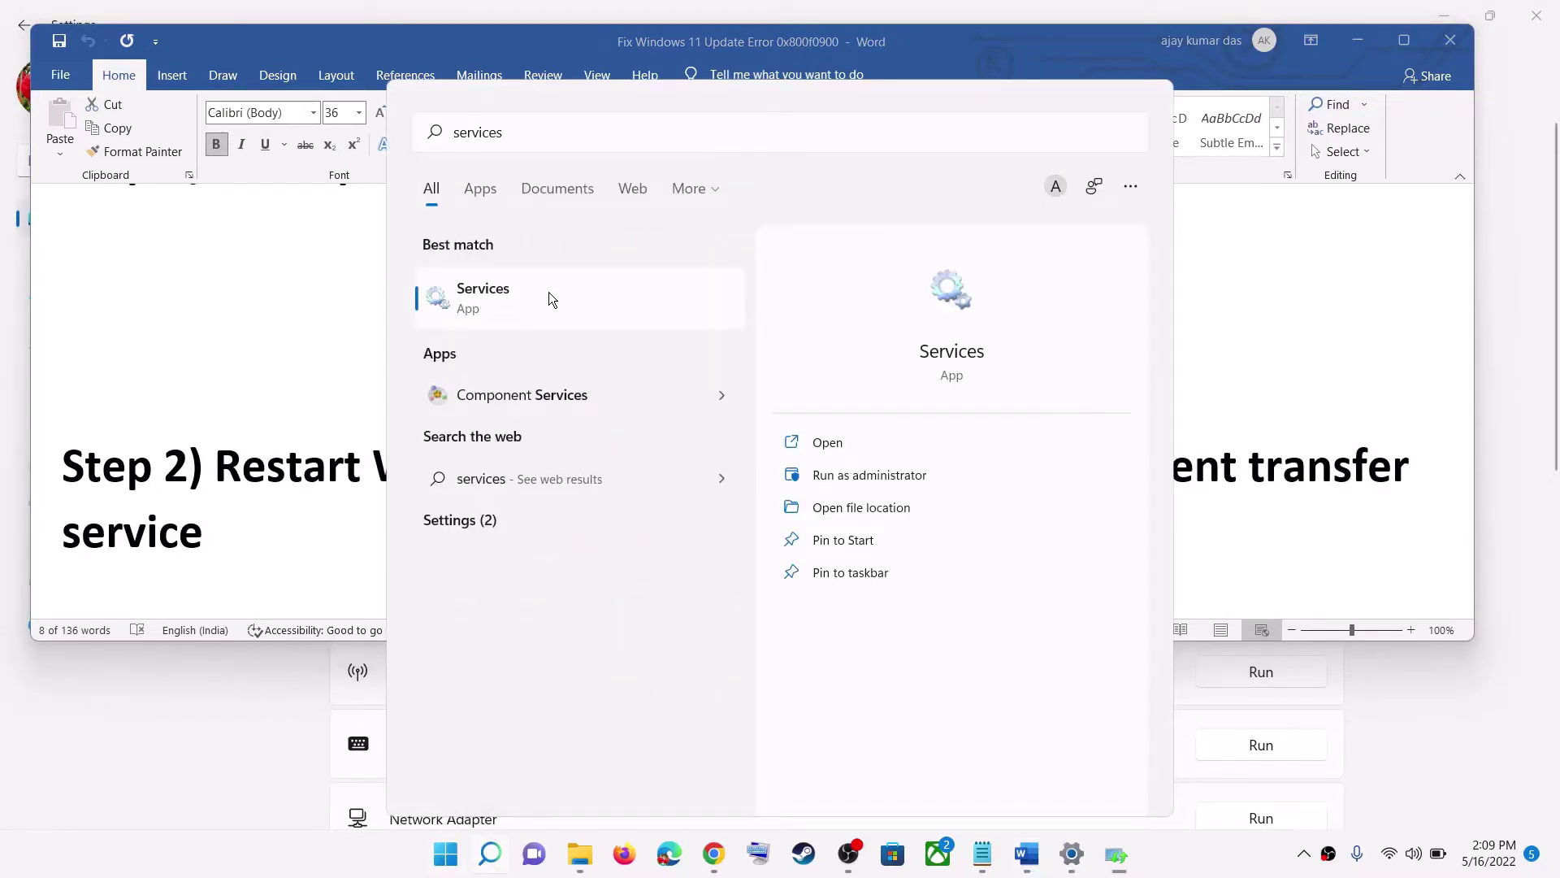
pyautogui.click(548, 291)
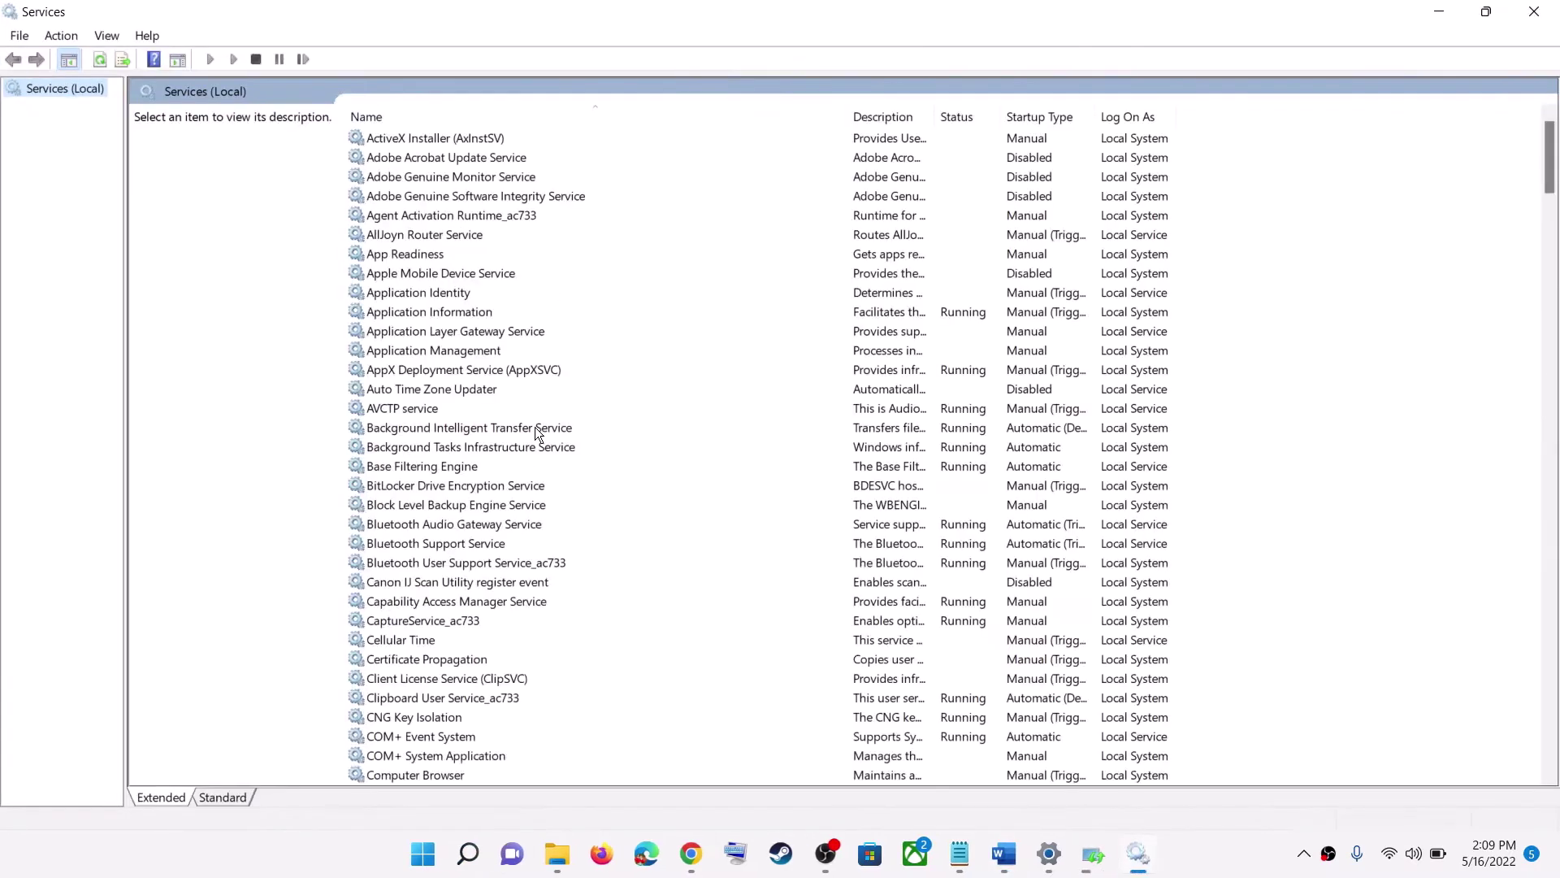
# Set the Windows Update service's startup type to Automatic and restart the service.
pyautogui.click(527, 465)
pyautogui.press('w')
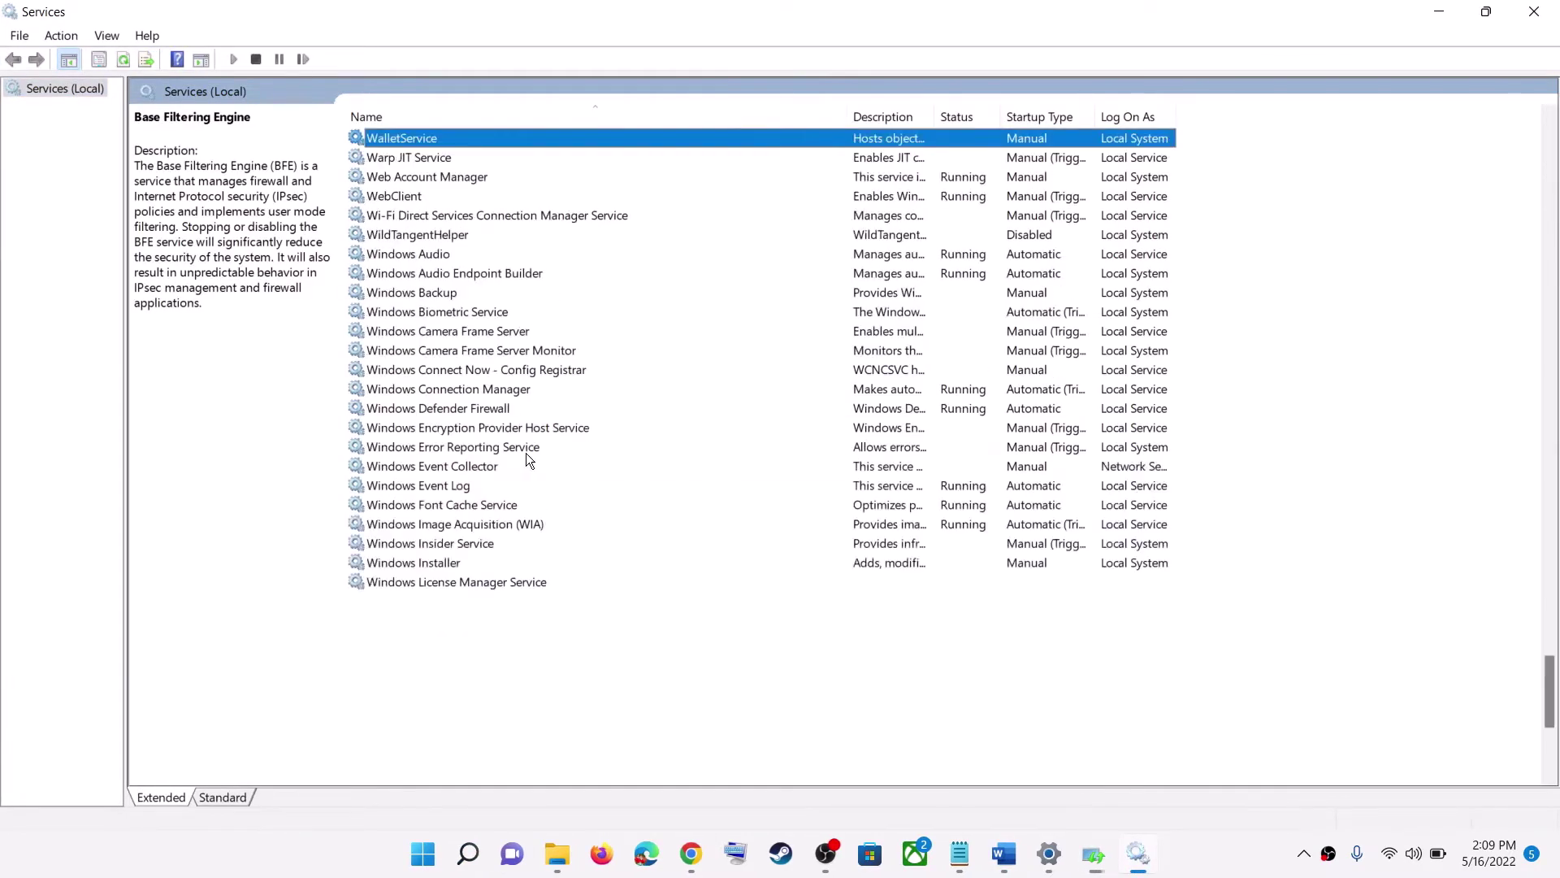
pyautogui.scroll(-6, 536, 617)
pyautogui.click(431, 549)
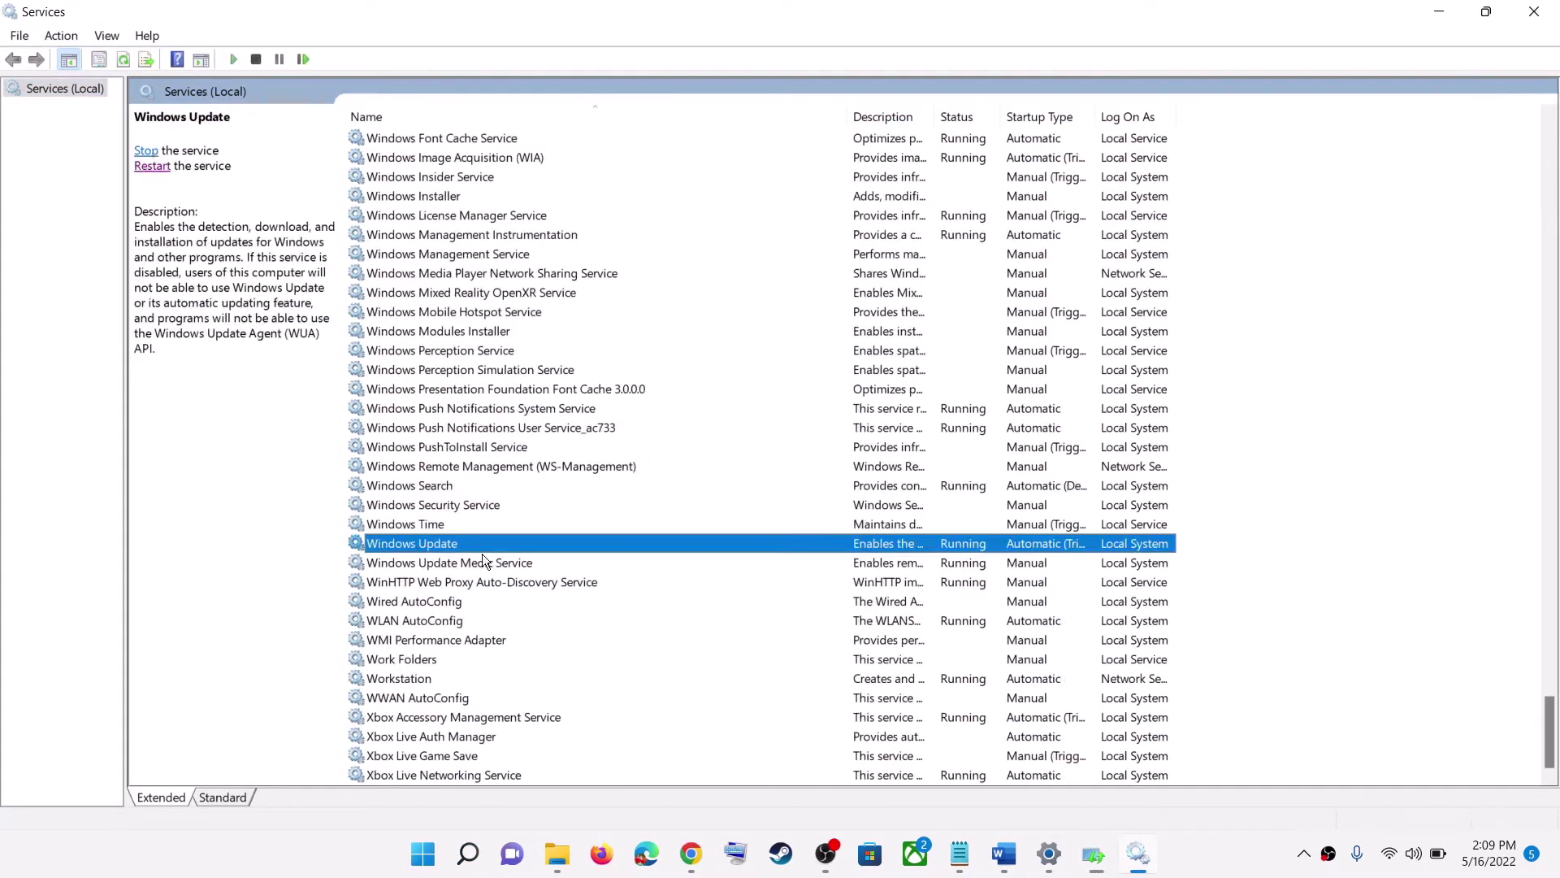
pyautogui.doubleClick(459, 538)
pyautogui.click(797, 401)
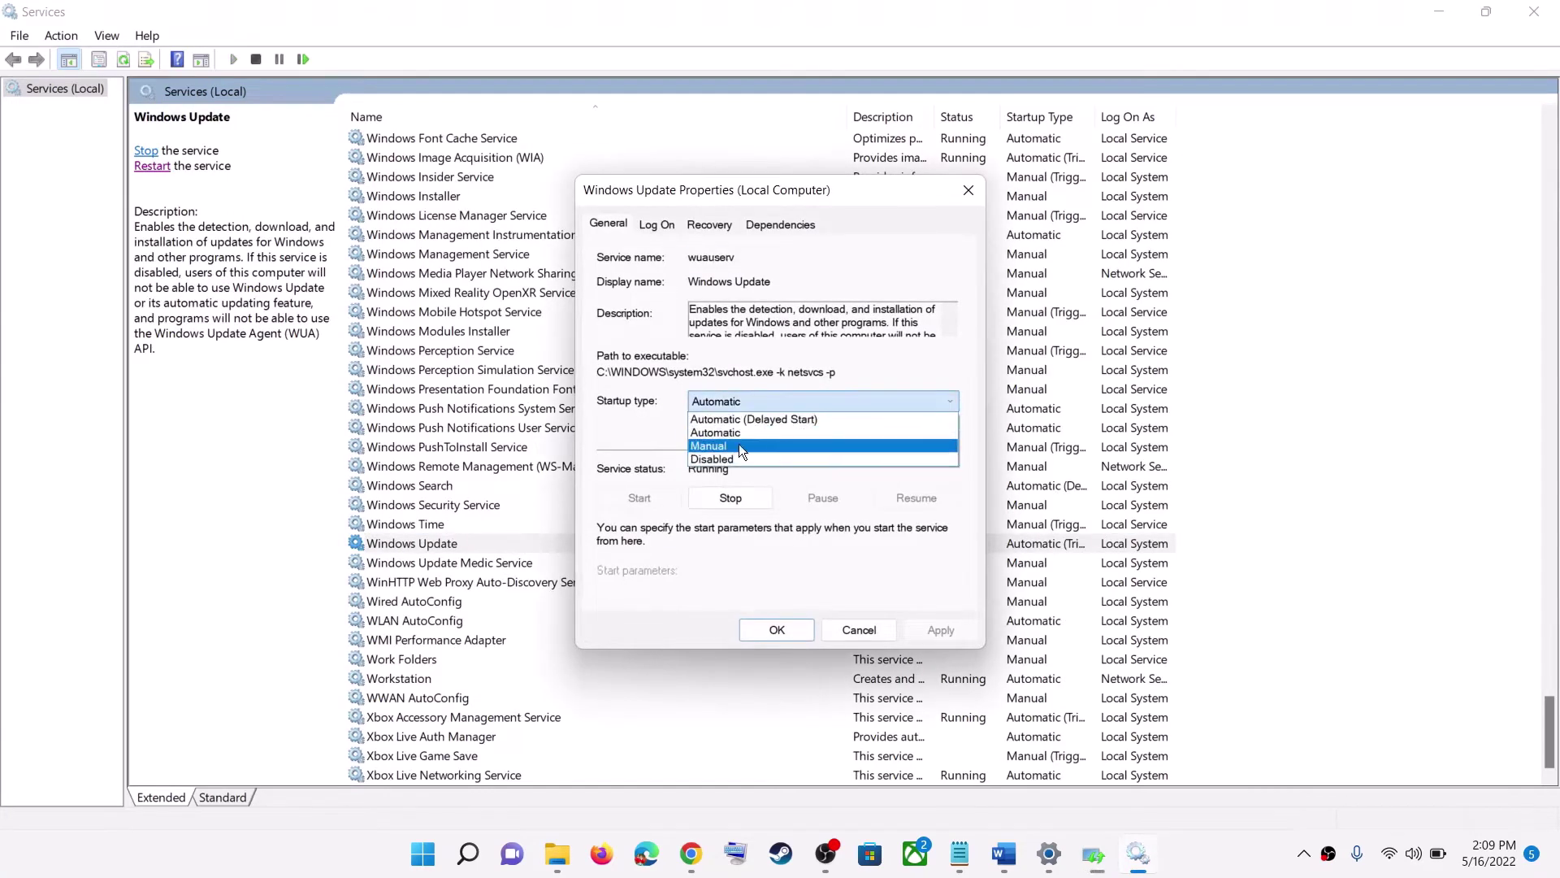
pyautogui.click(733, 433)
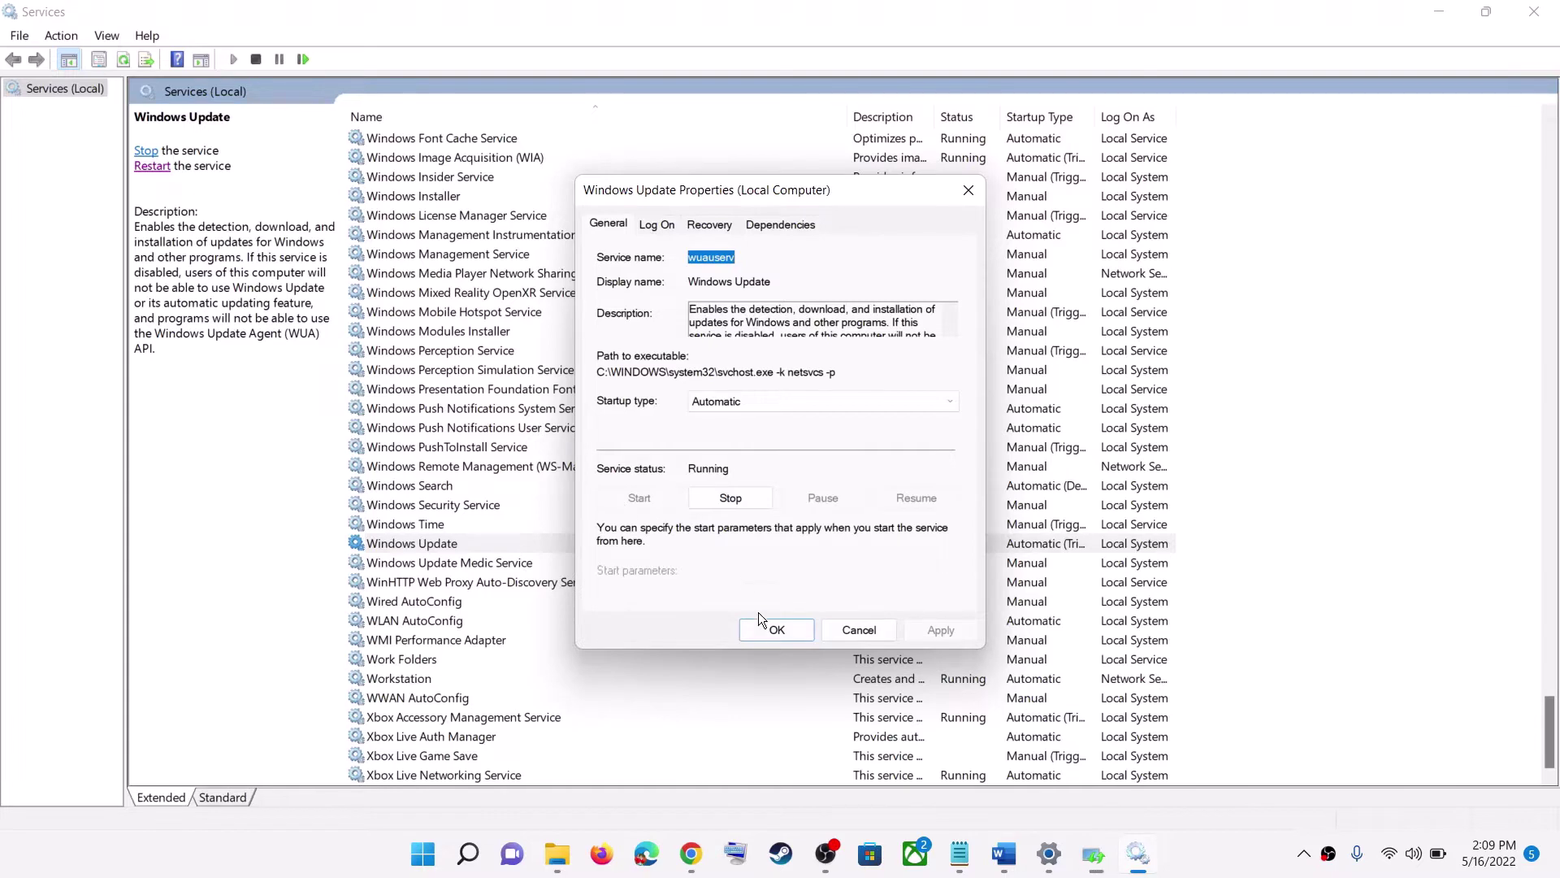
pyautogui.click(767, 632)
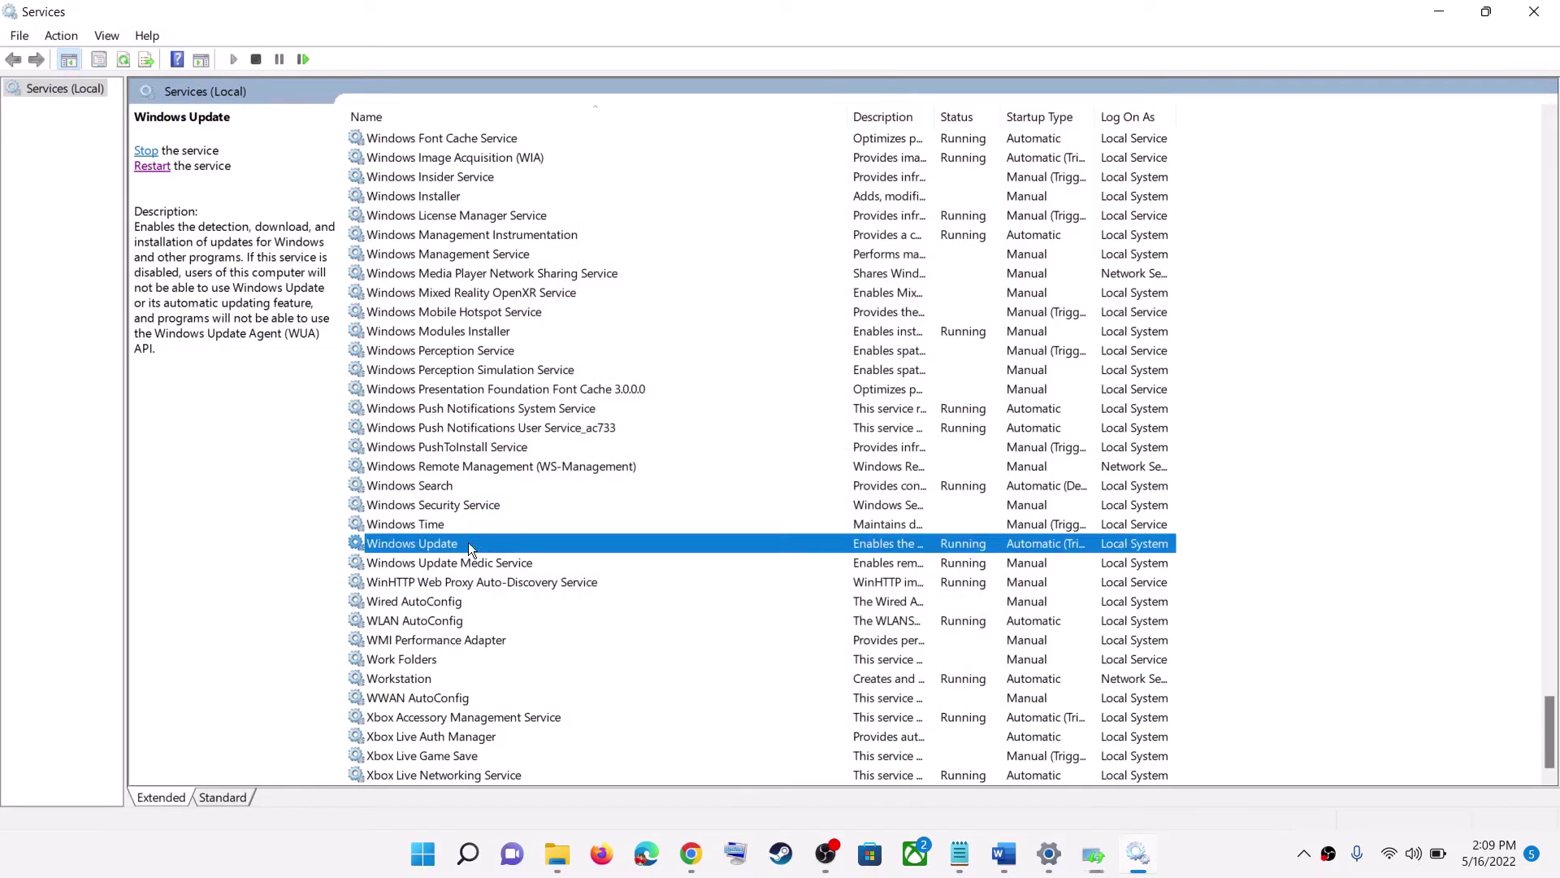
pyautogui.click(152, 166)
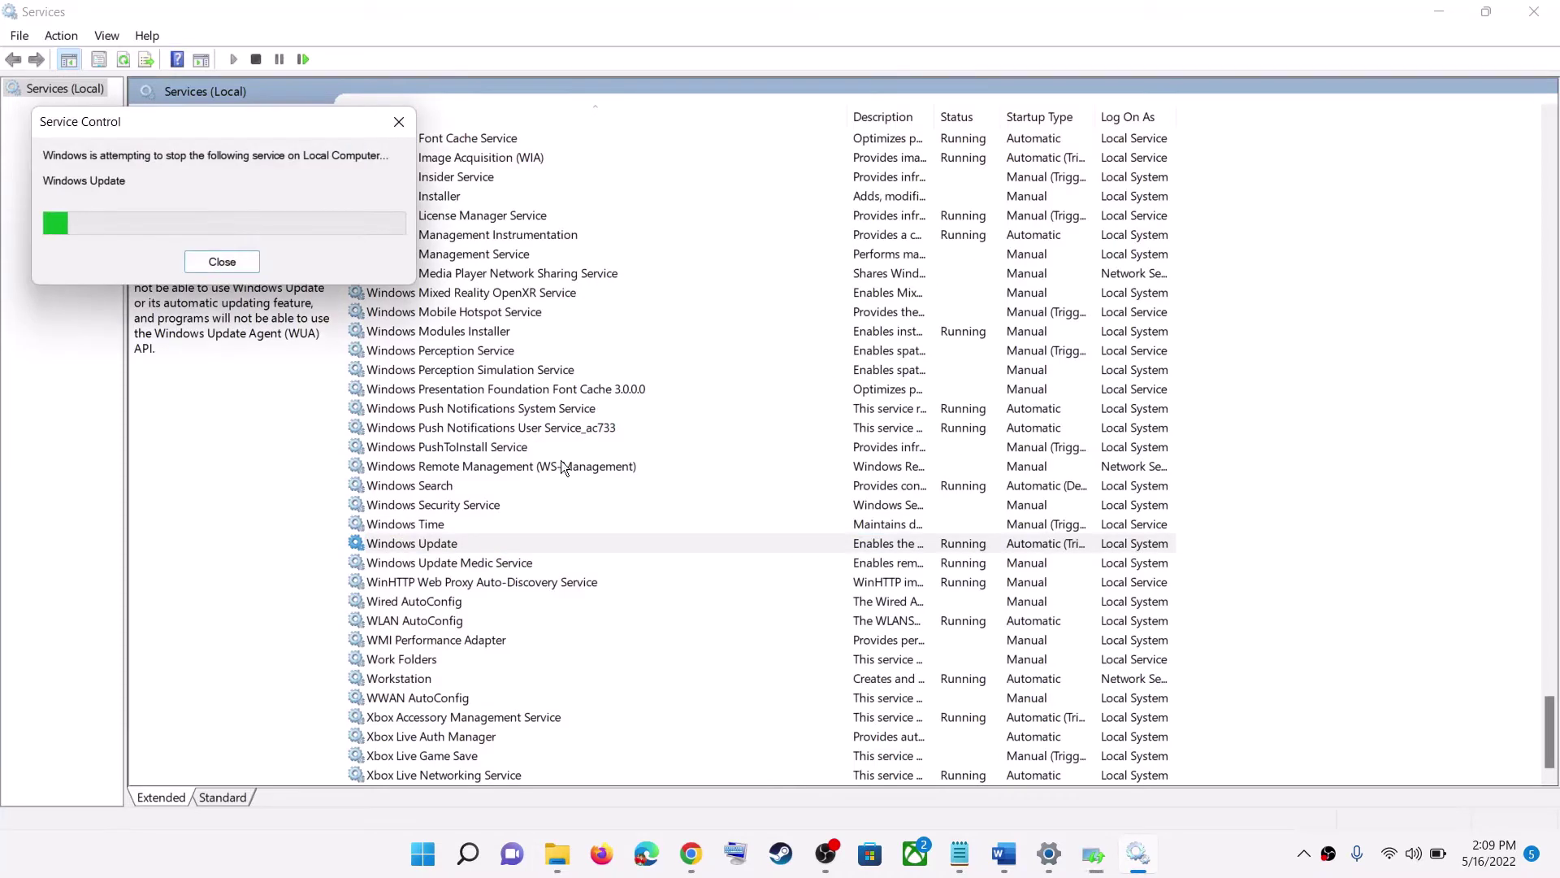
# Set the Background Intelligent Transfer Service's startup type to Automatic and restart the service.
pyautogui.click(517, 449)
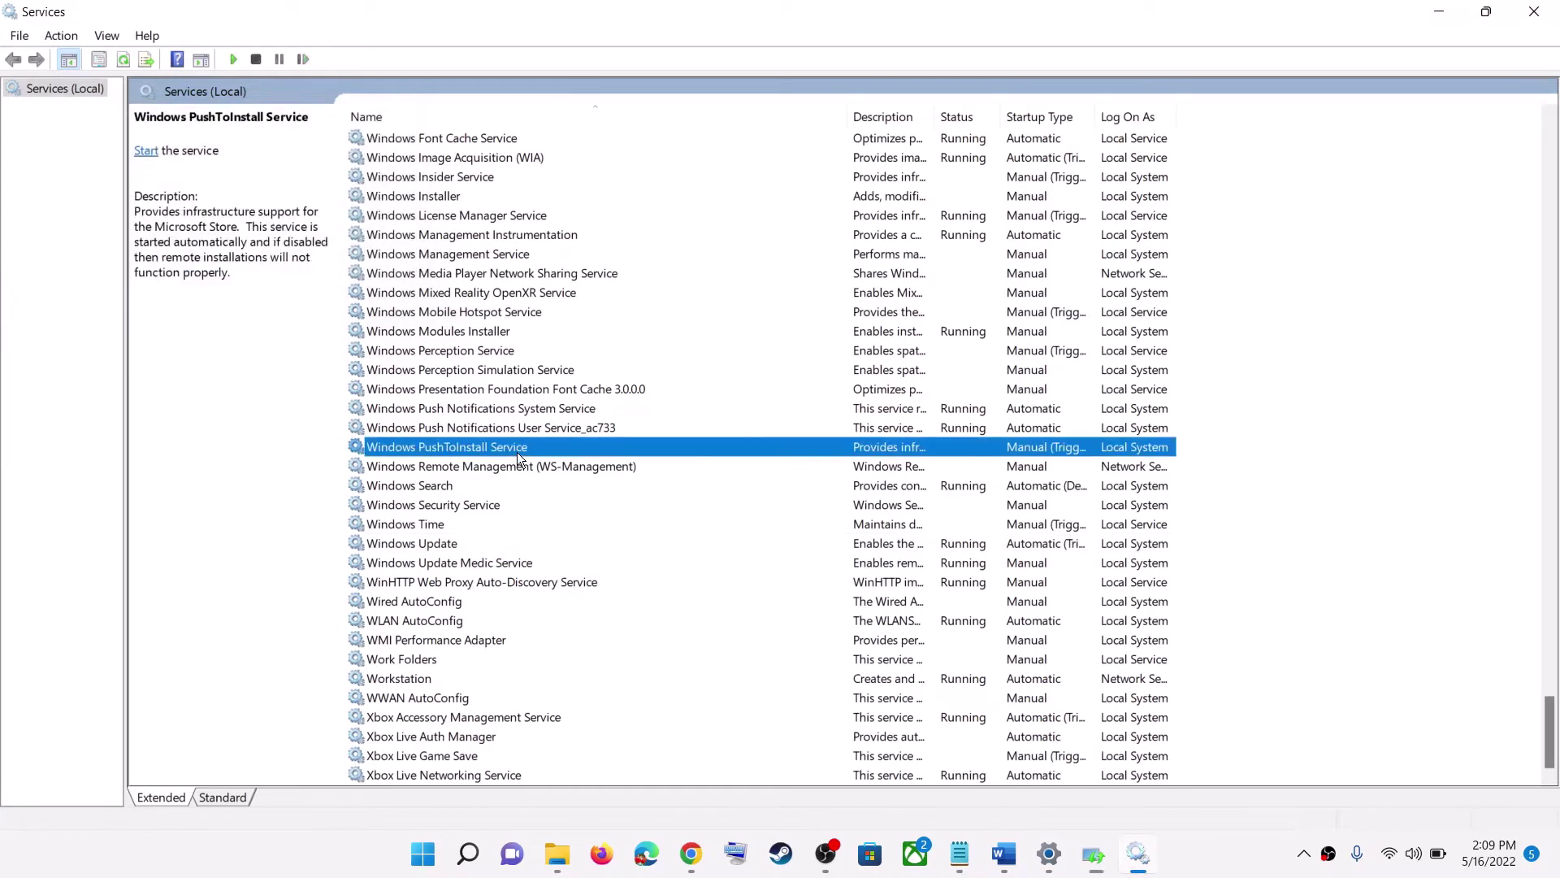
pyautogui.press('b')
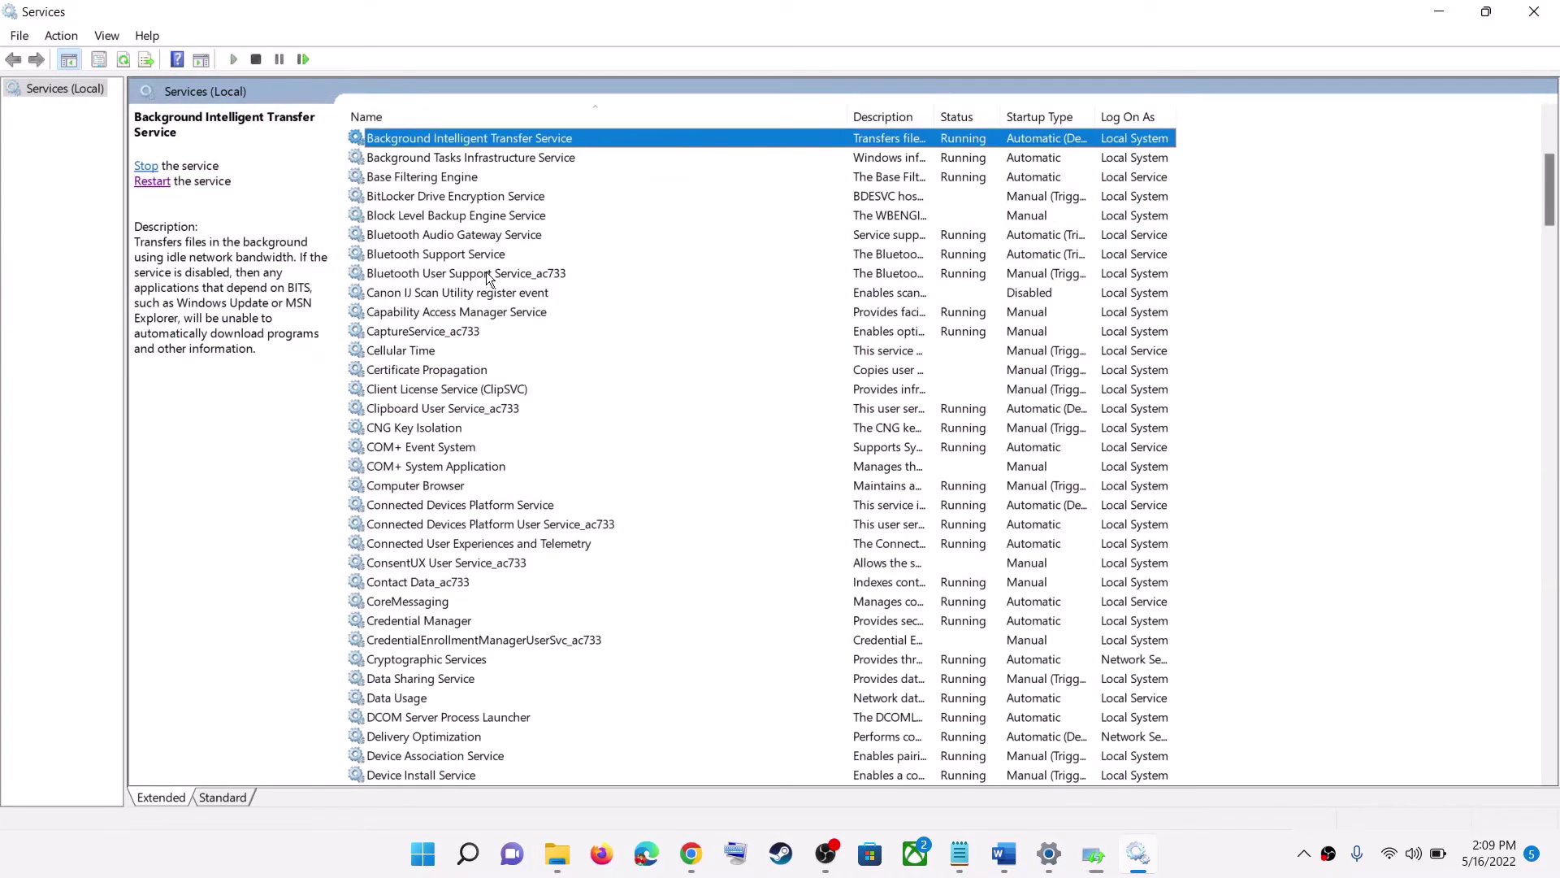
pyautogui.scroll(2, 536, 294)
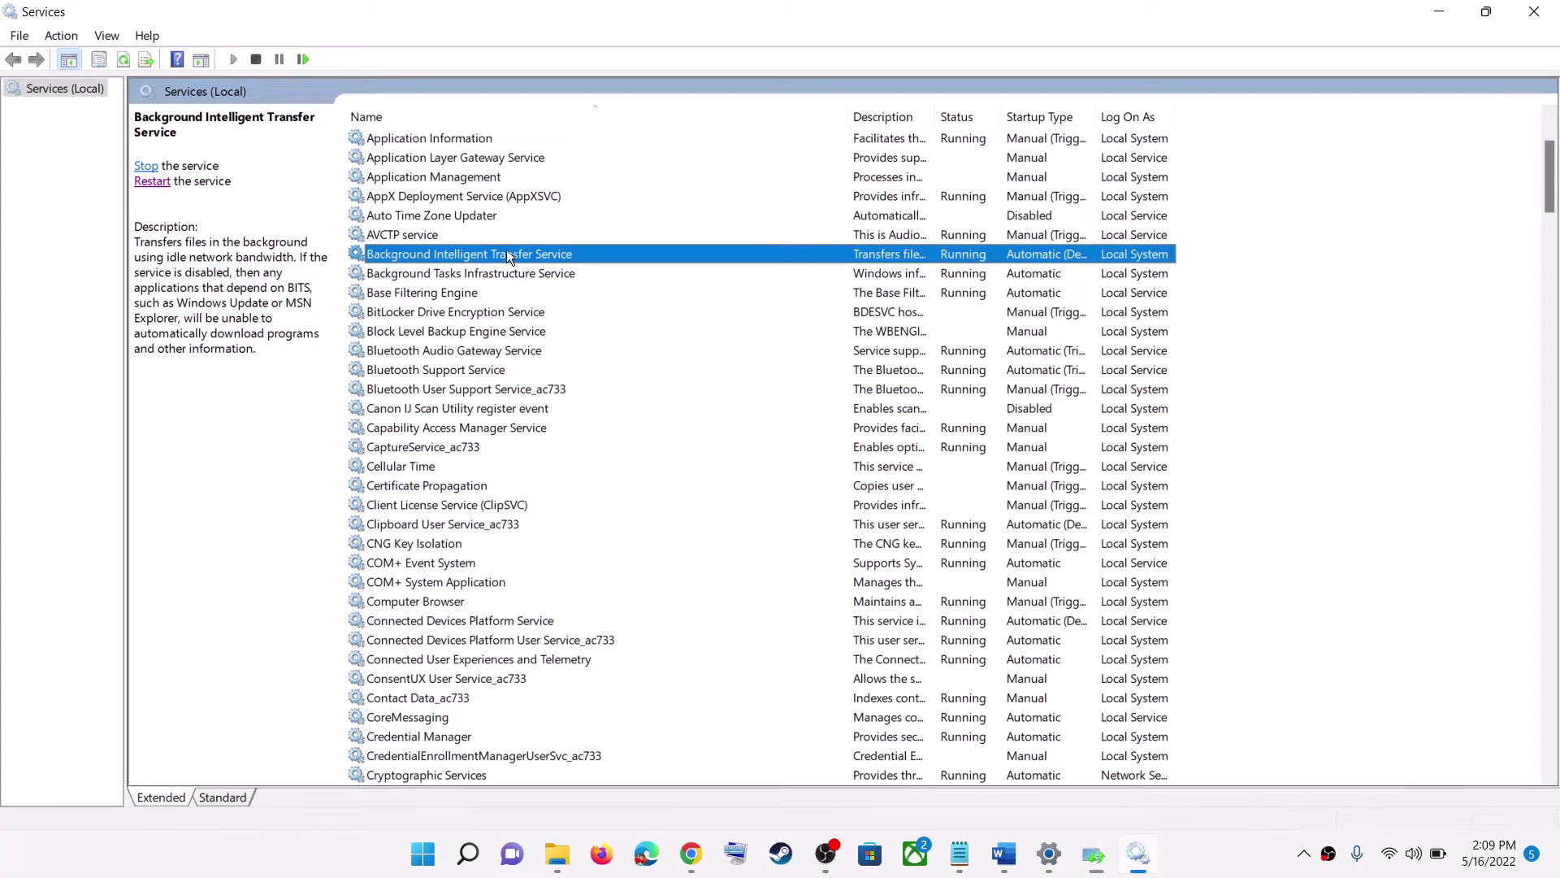
pyautogui.doubleClick(500, 253)
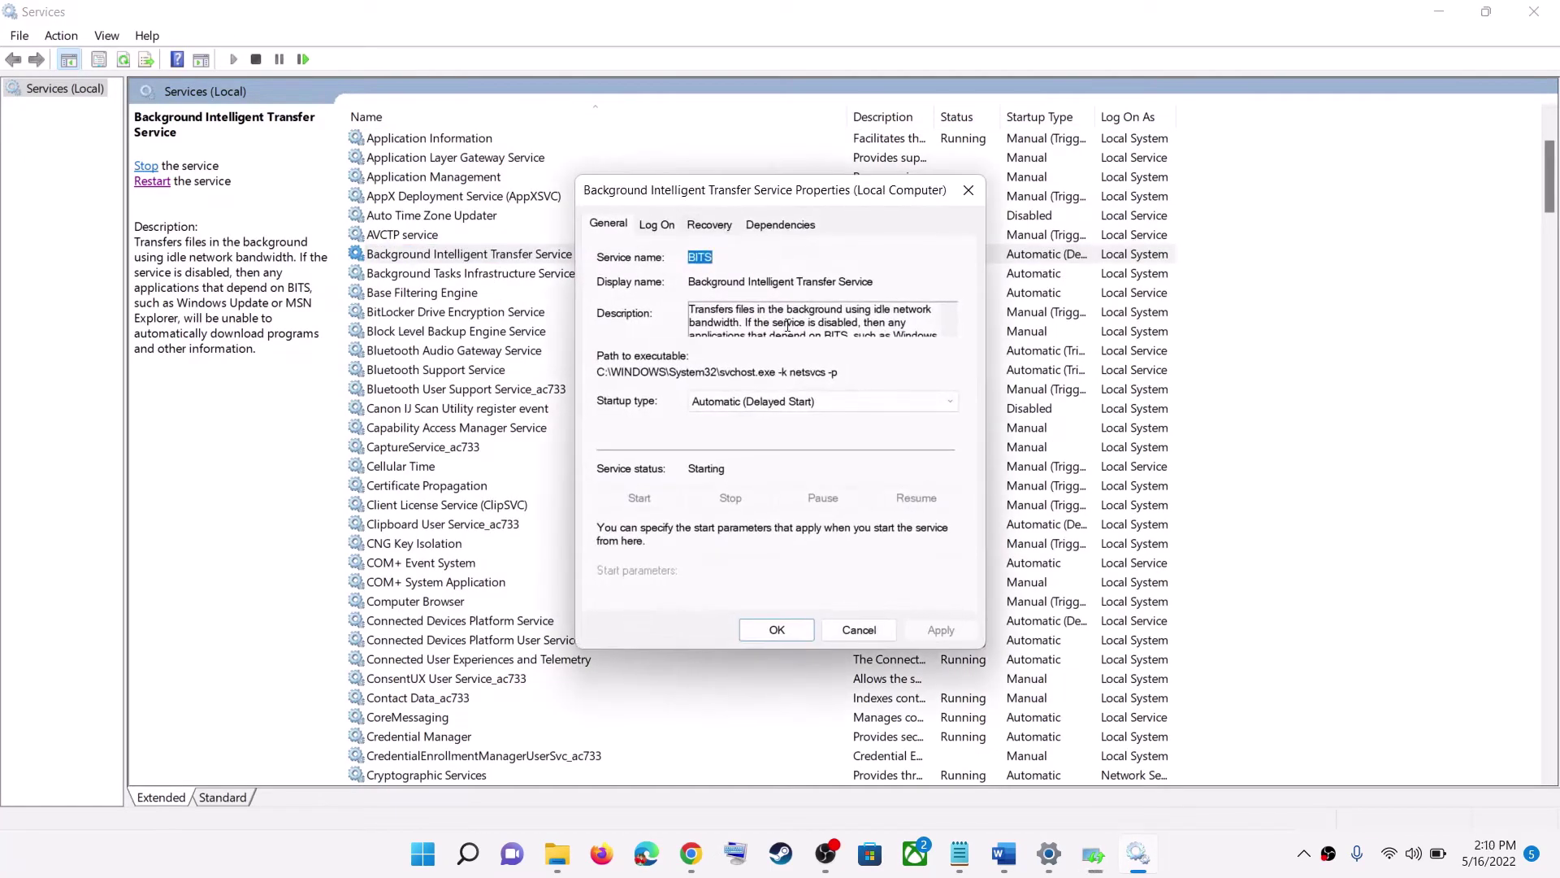
pyautogui.click(744, 398)
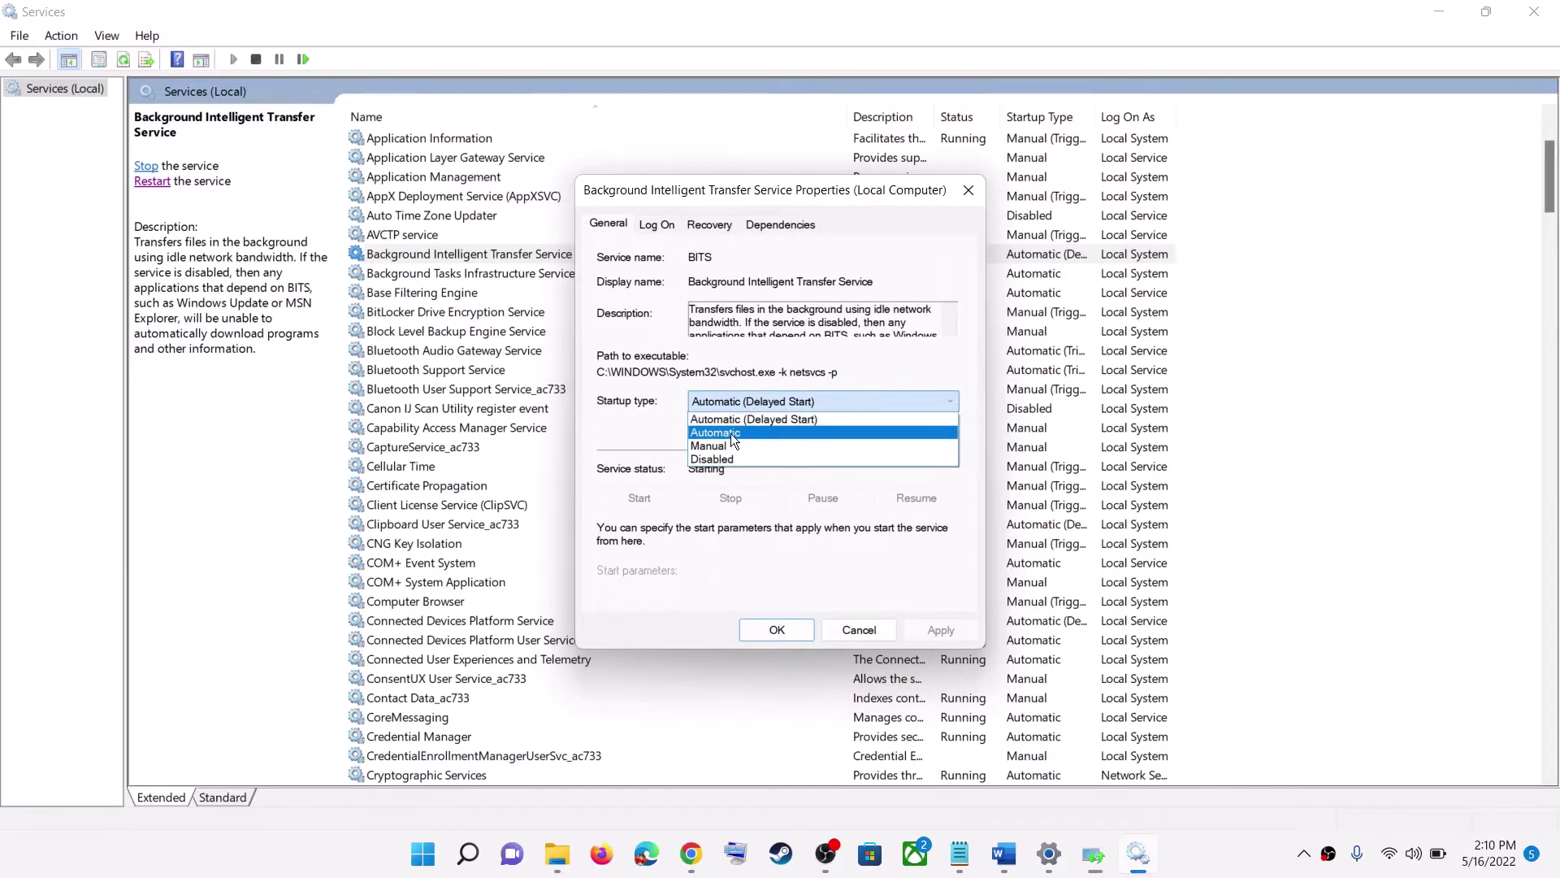
pyautogui.click(730, 431)
pyautogui.click(943, 630)
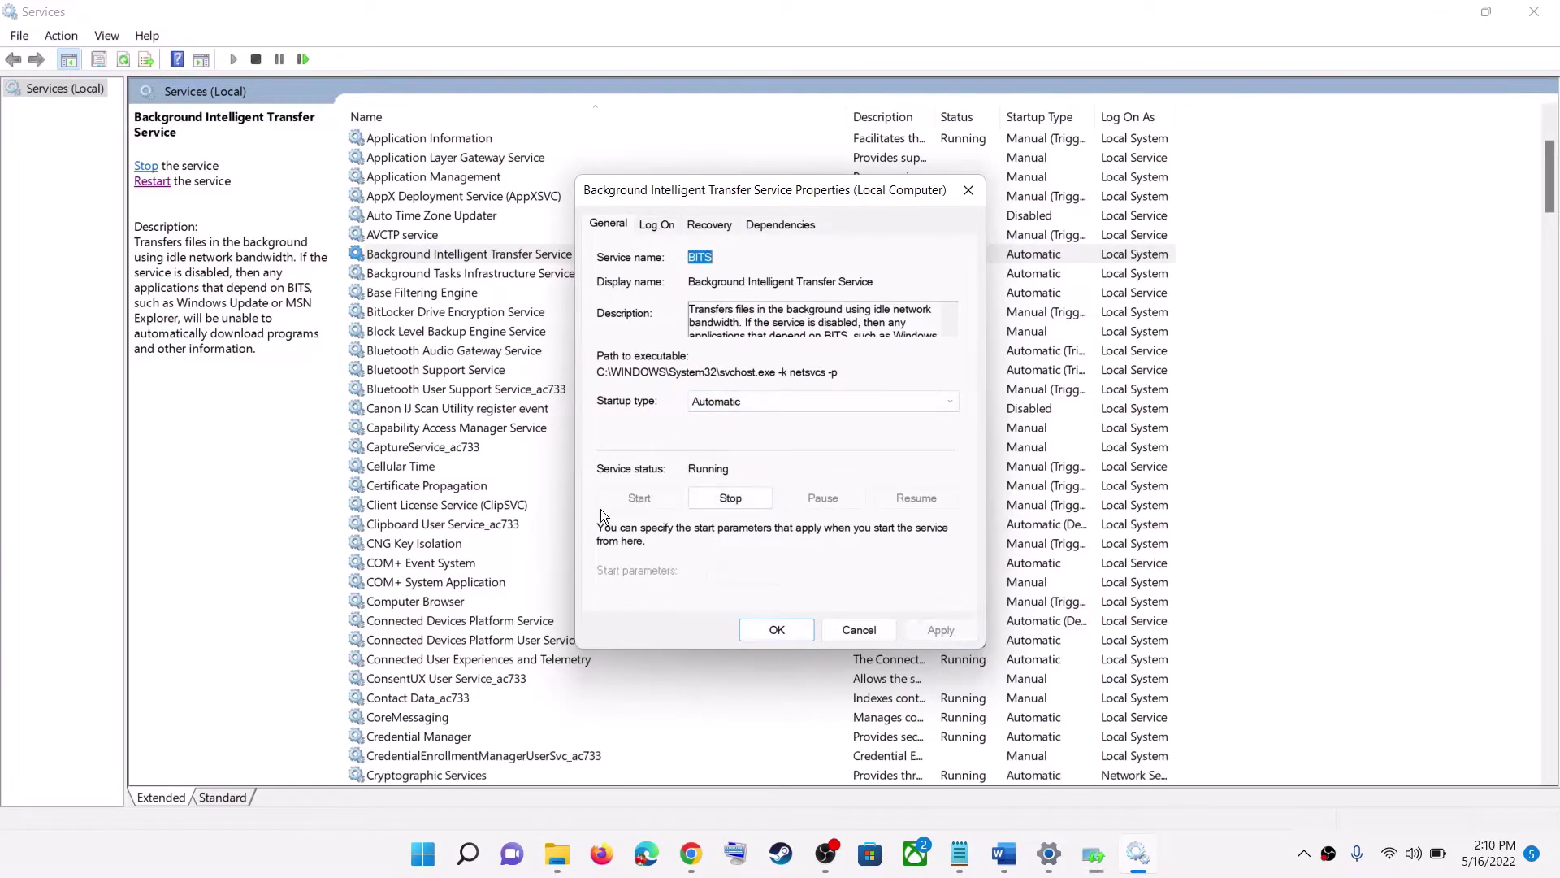
pyautogui.click(777, 630)
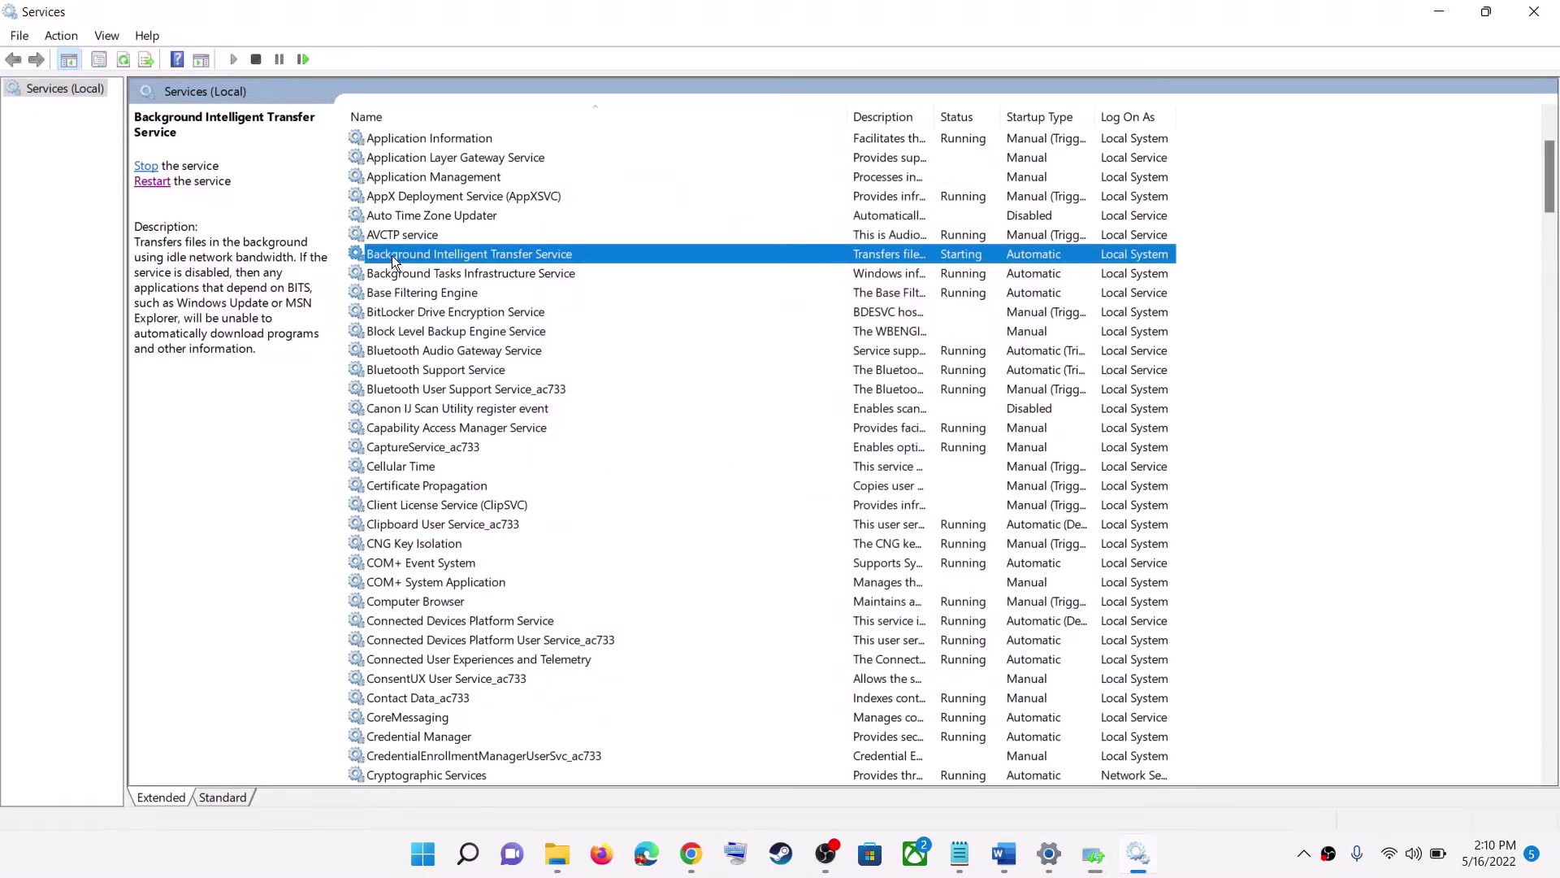
pyautogui.click(154, 186)
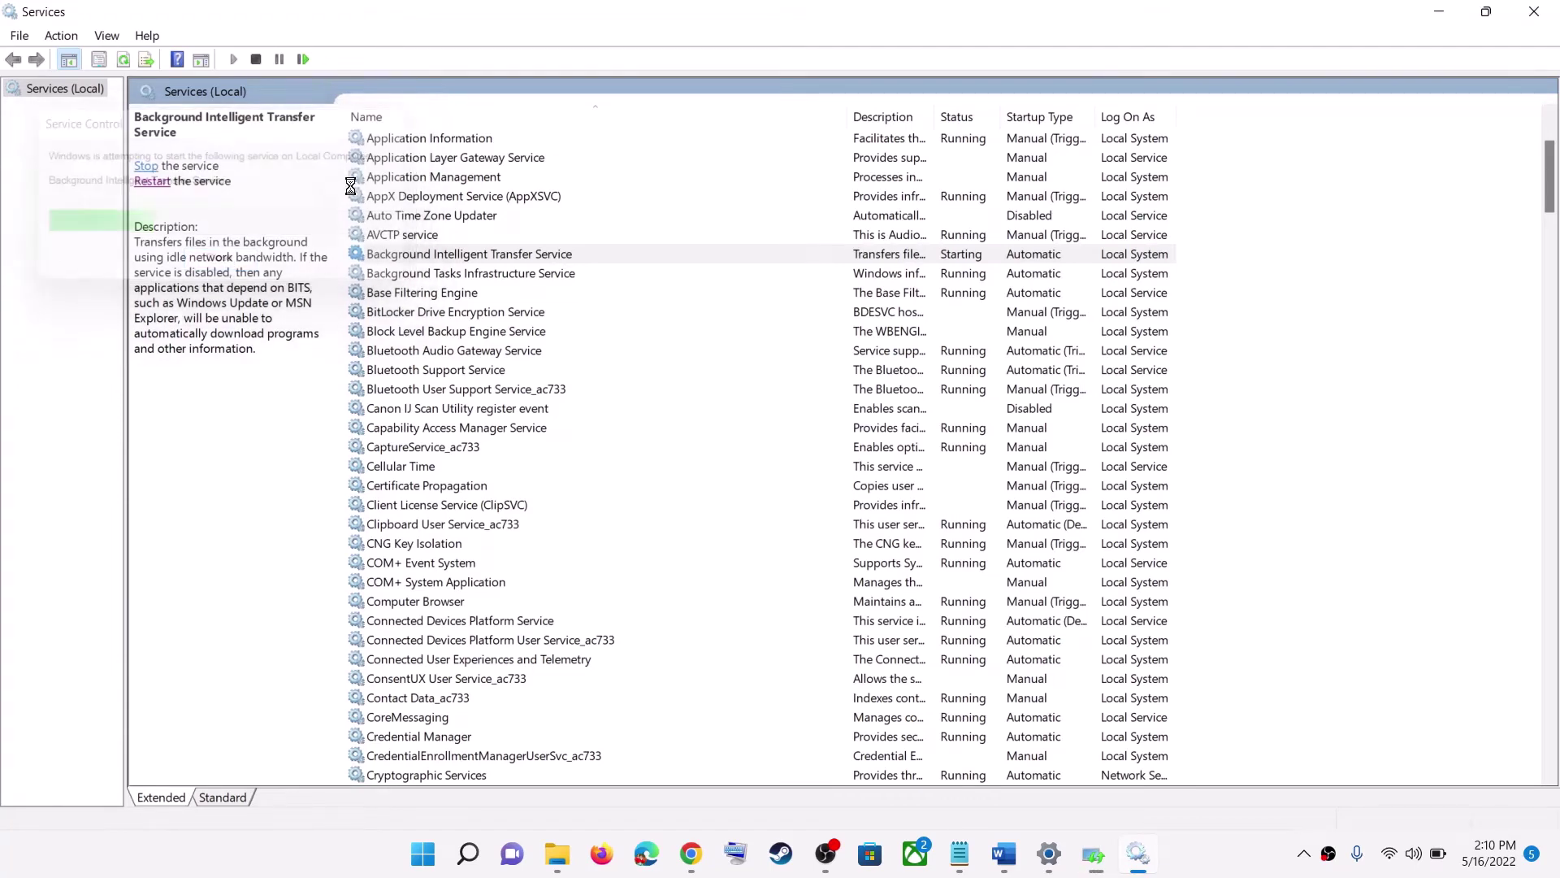
# Check the Windows Update troubleshooter's result, and highlight the Step 3 text and its Windows 11 download link in the Word guide.
pyautogui.click(1094, 853)
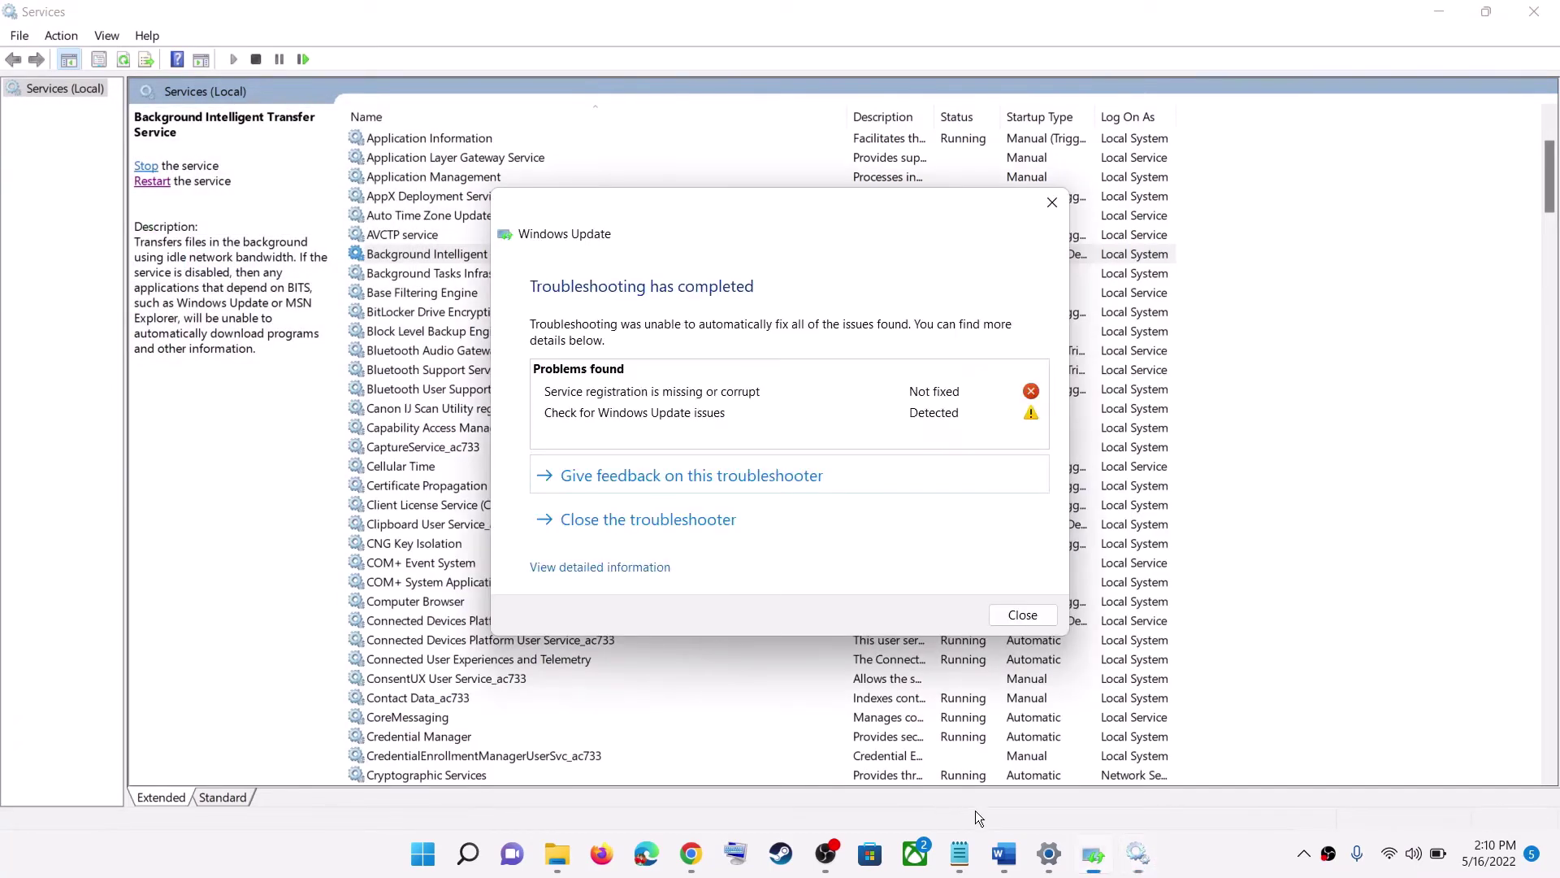
pyautogui.click(1004, 853)
pyautogui.scroll(-3, 362, 494)
pyautogui.scroll(-2, 748, 390)
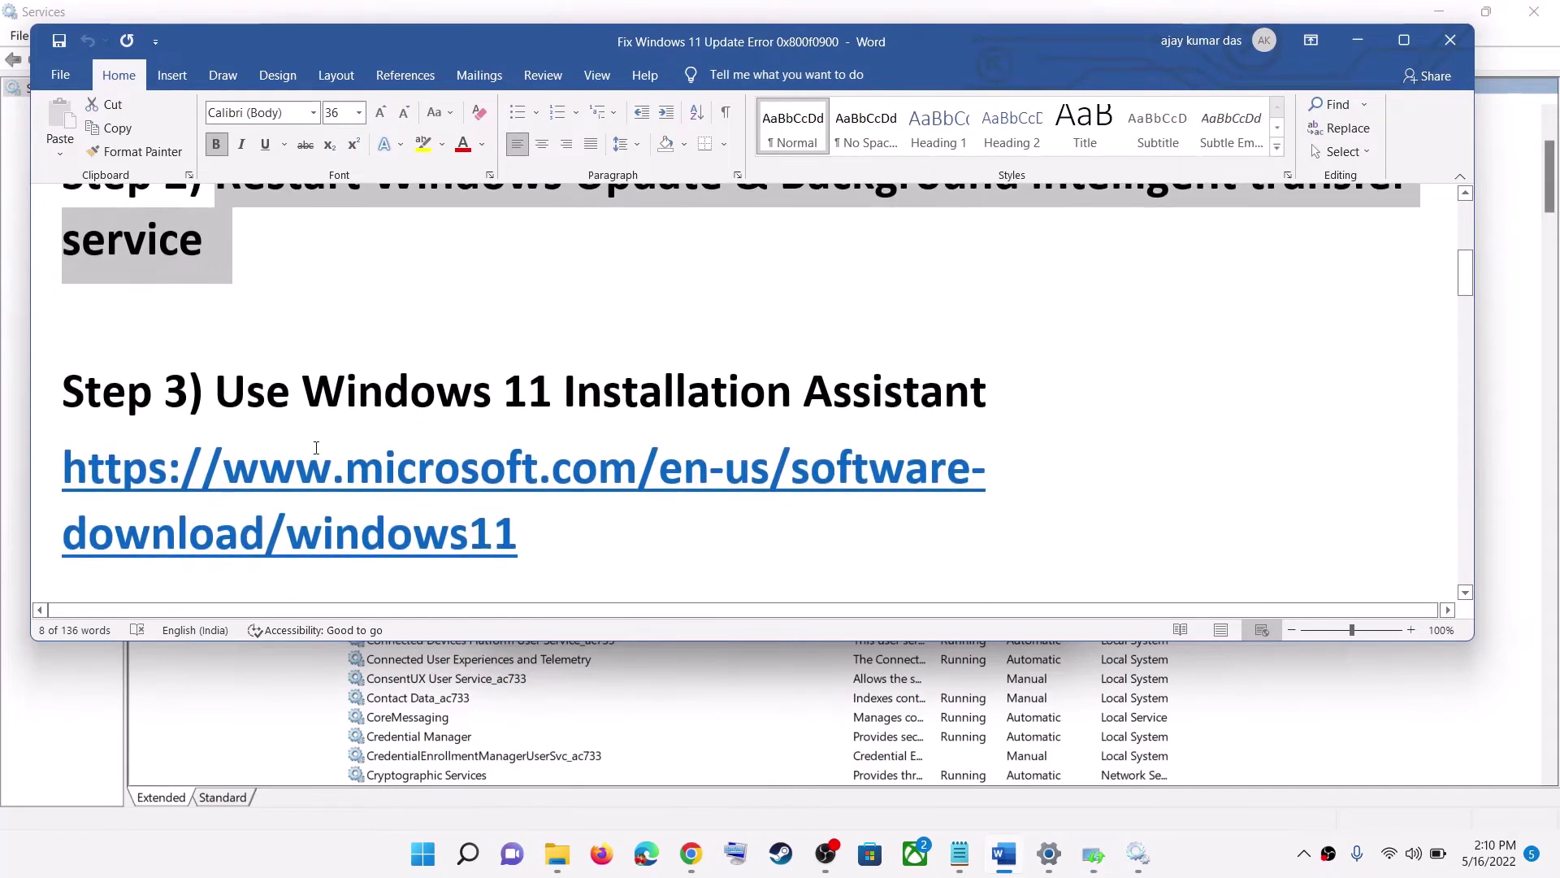
pyautogui.moveTo(216, 392); pyautogui.dragTo(987, 401)
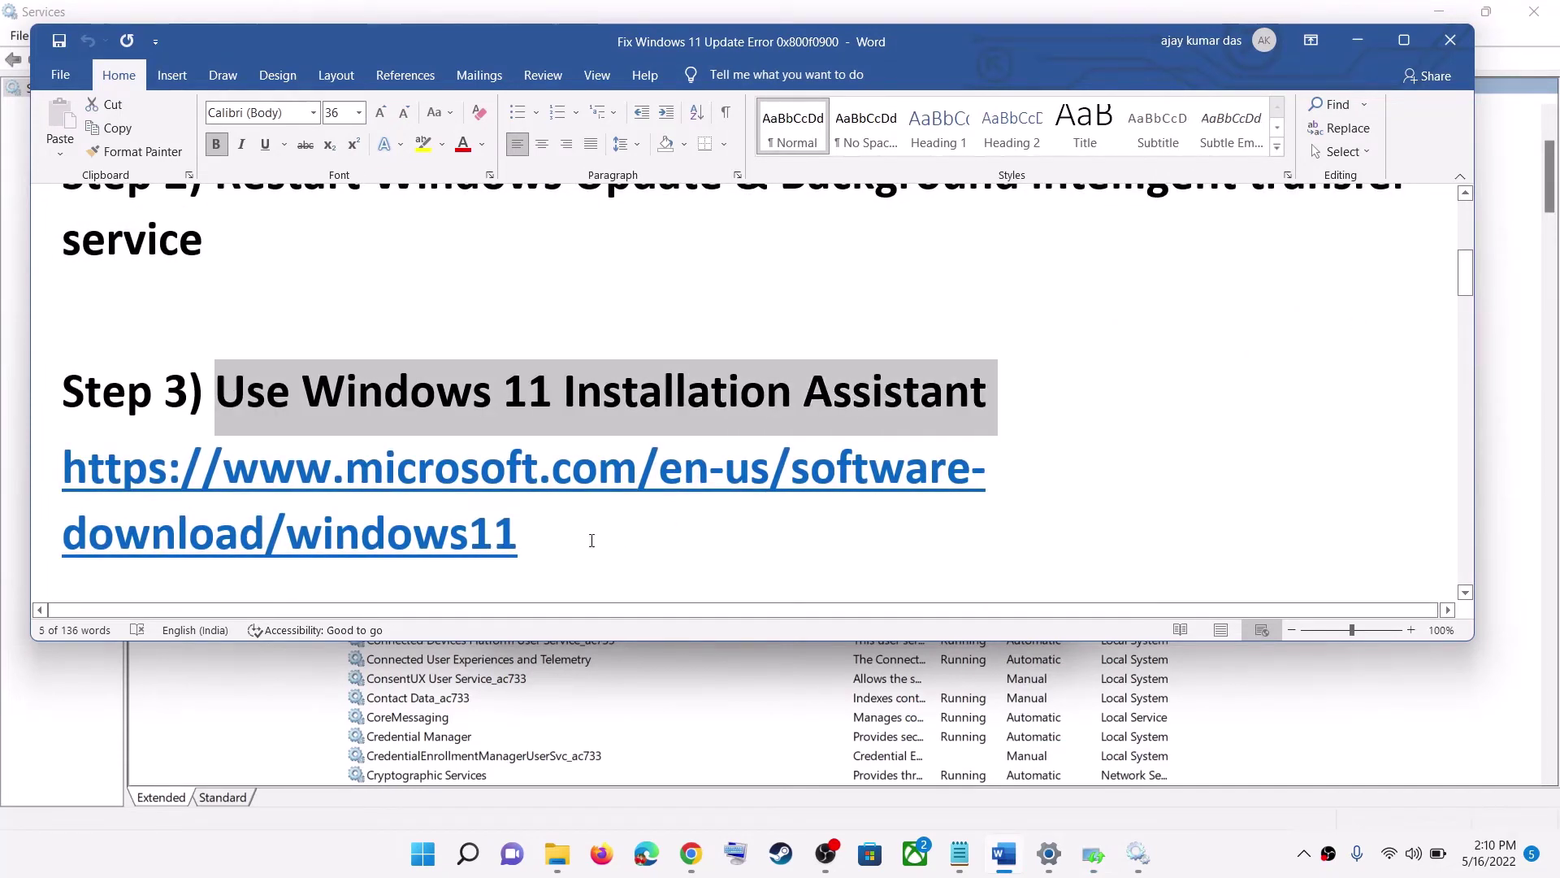
pyautogui.tripleClick(626, 541)
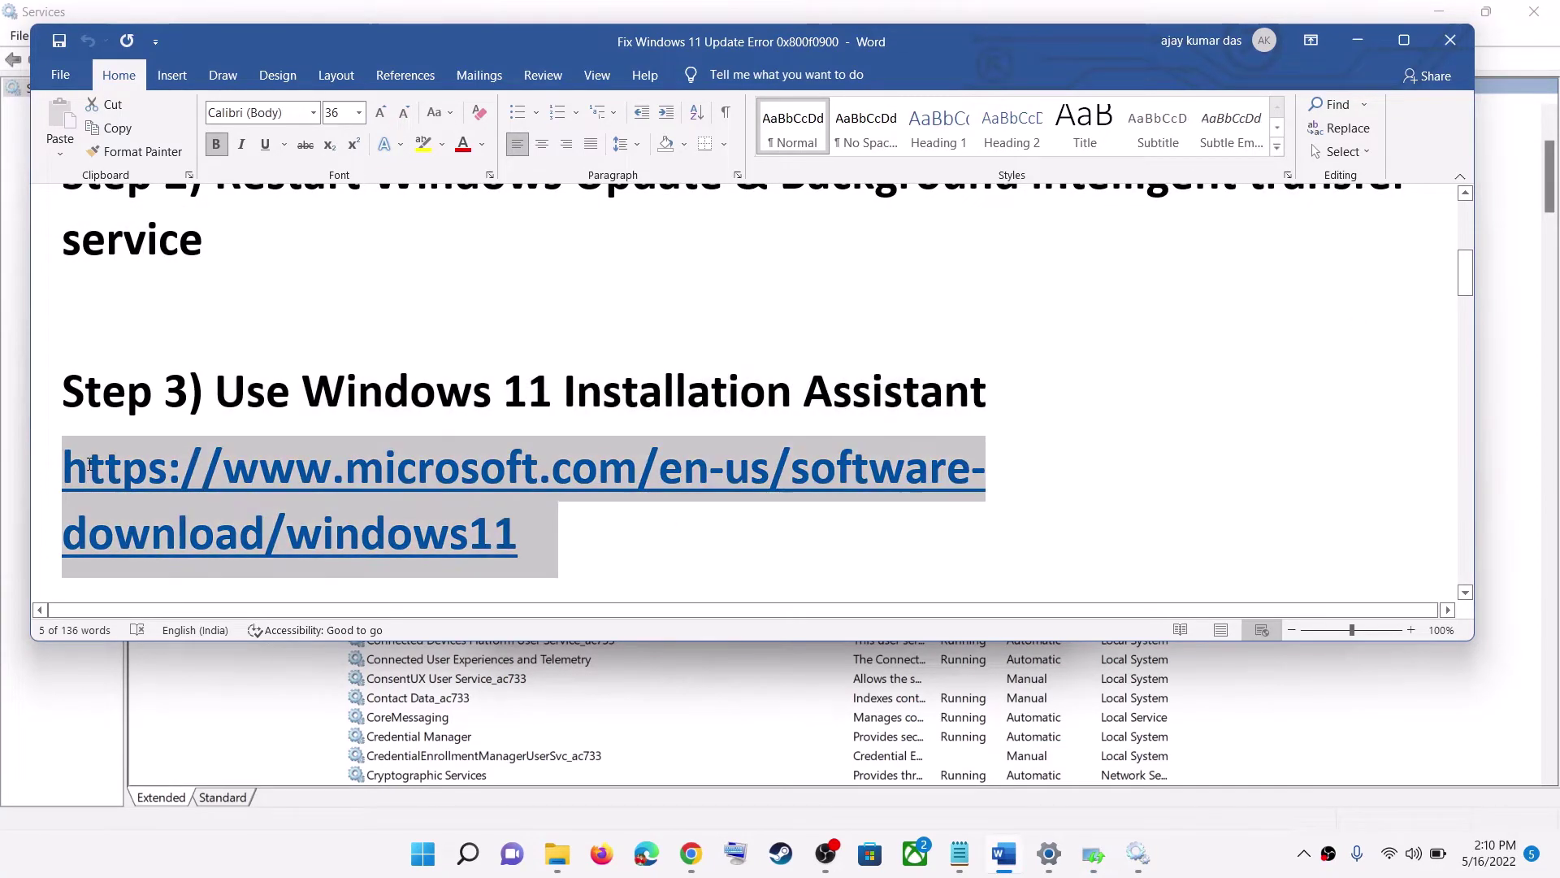
# Switch to the Download Windows 11 page in Chrome, find the Windows 11 Installation Assistant section and launch the downloaded installer.
pyautogui.click(691, 853)
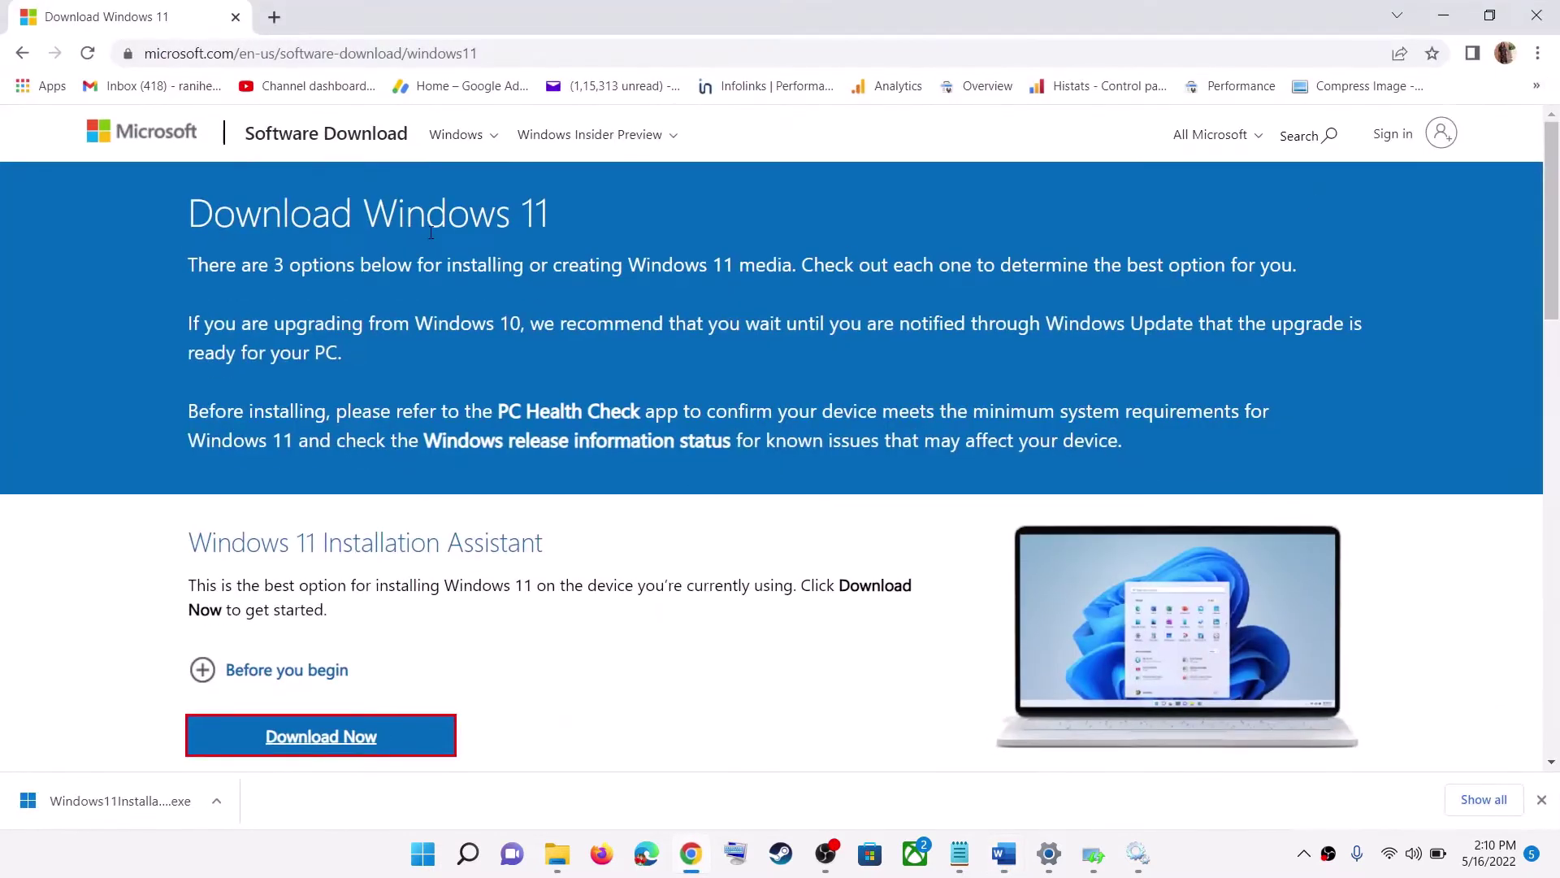
pyautogui.scroll(-1, 365, 515)
pyautogui.scroll(1, 366, 515)
pyautogui.scroll(-1, 416, 466)
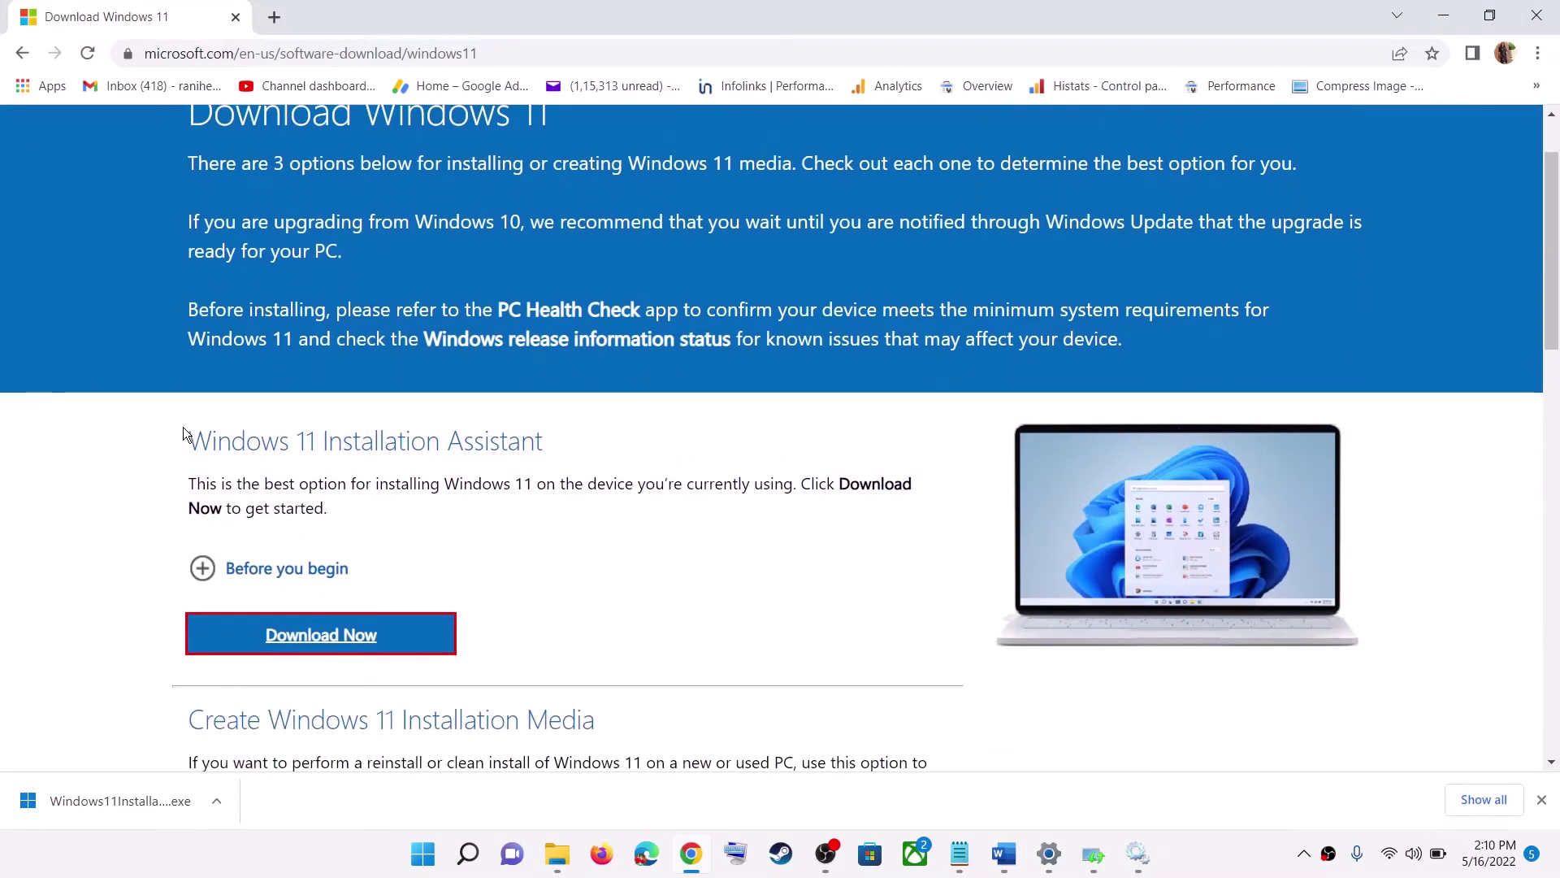
pyautogui.moveTo(183, 433); pyautogui.dragTo(534, 443)
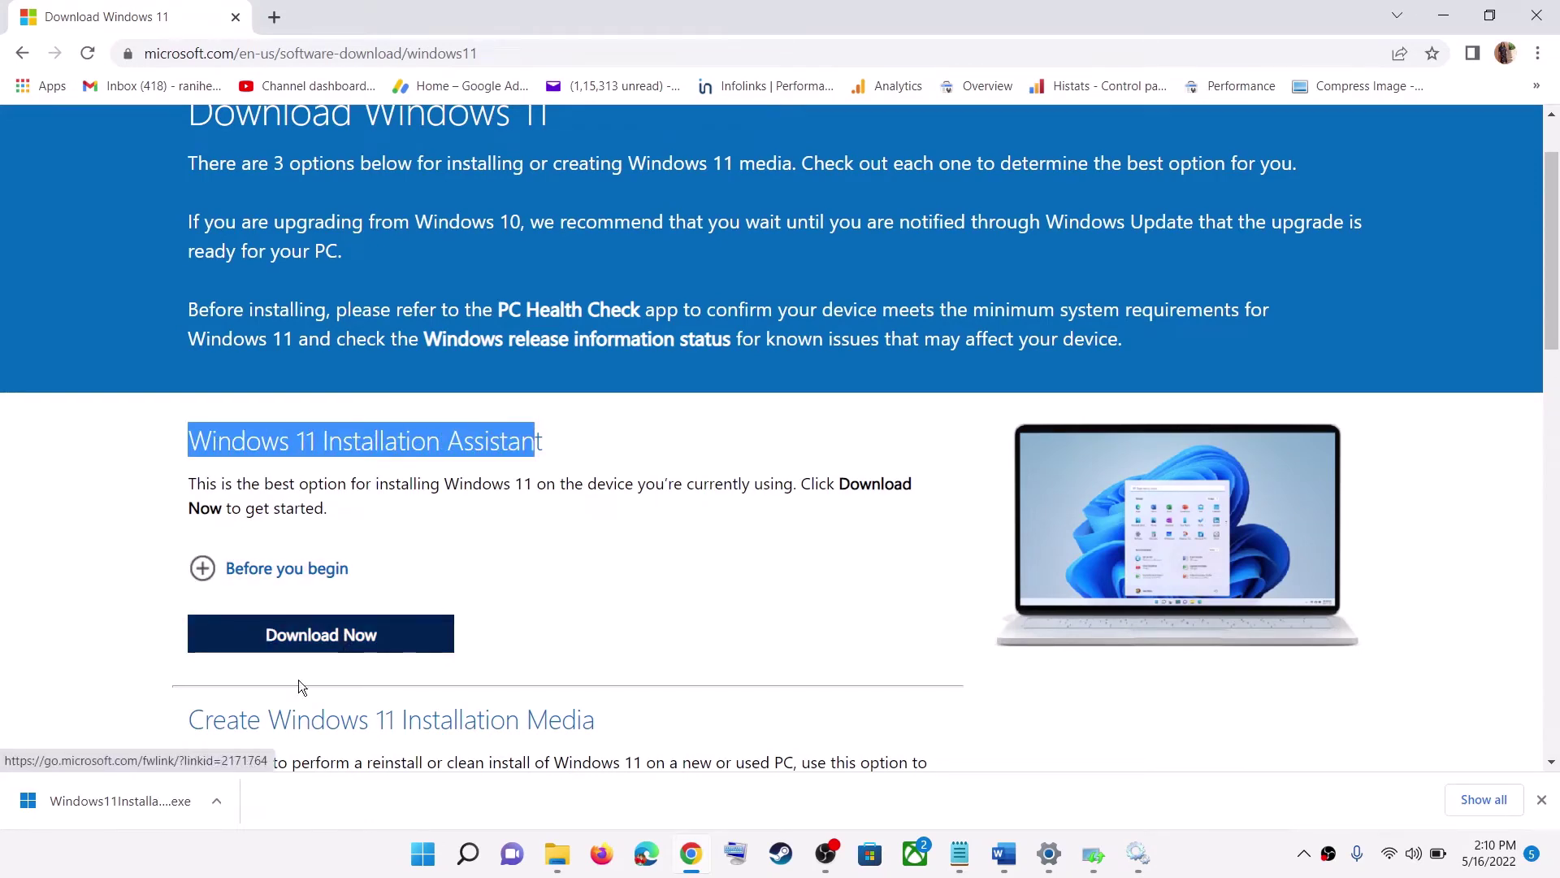
pyautogui.click(80, 802)
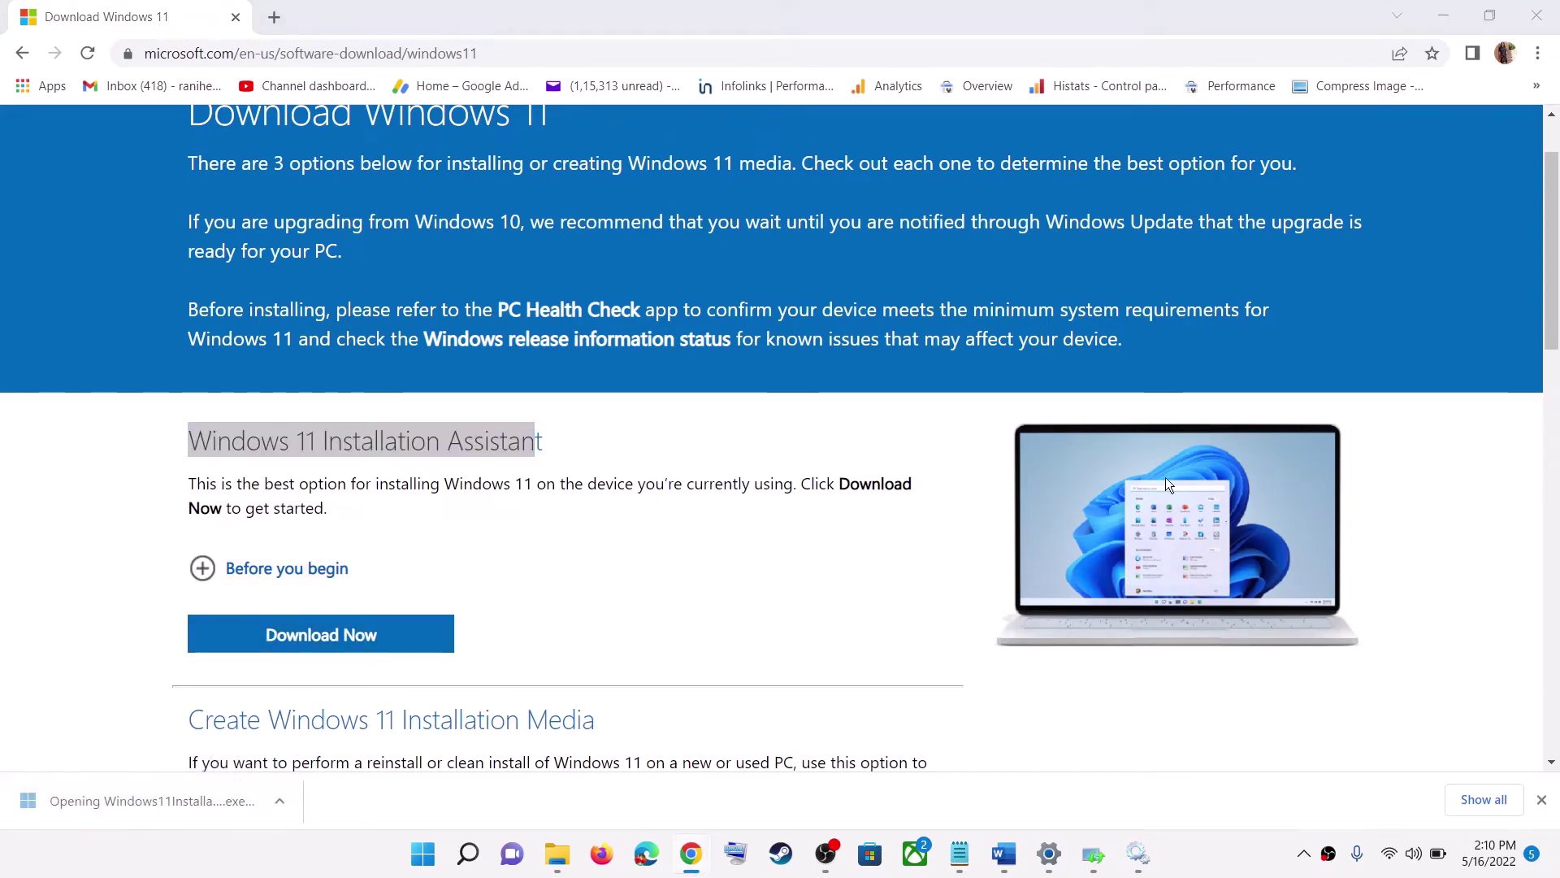
# Allow the Installation Assistant to run, then display the compatibility properties of Windows11InstallationAssistant from the Downloads folder in File Explorer.
pyautogui.click(733, 595)
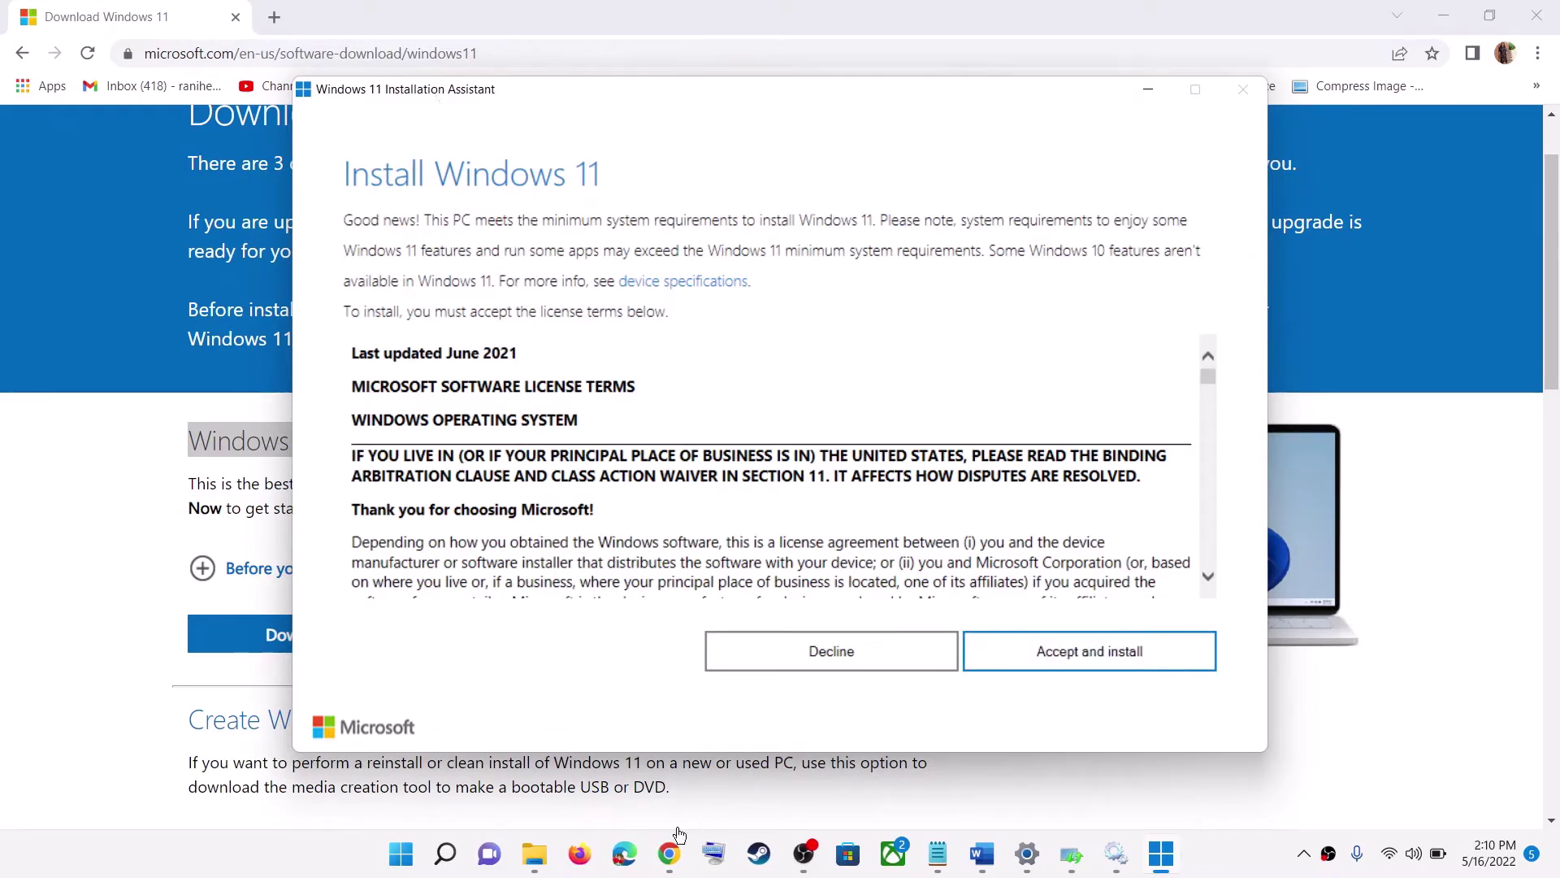
pyautogui.click(533, 853)
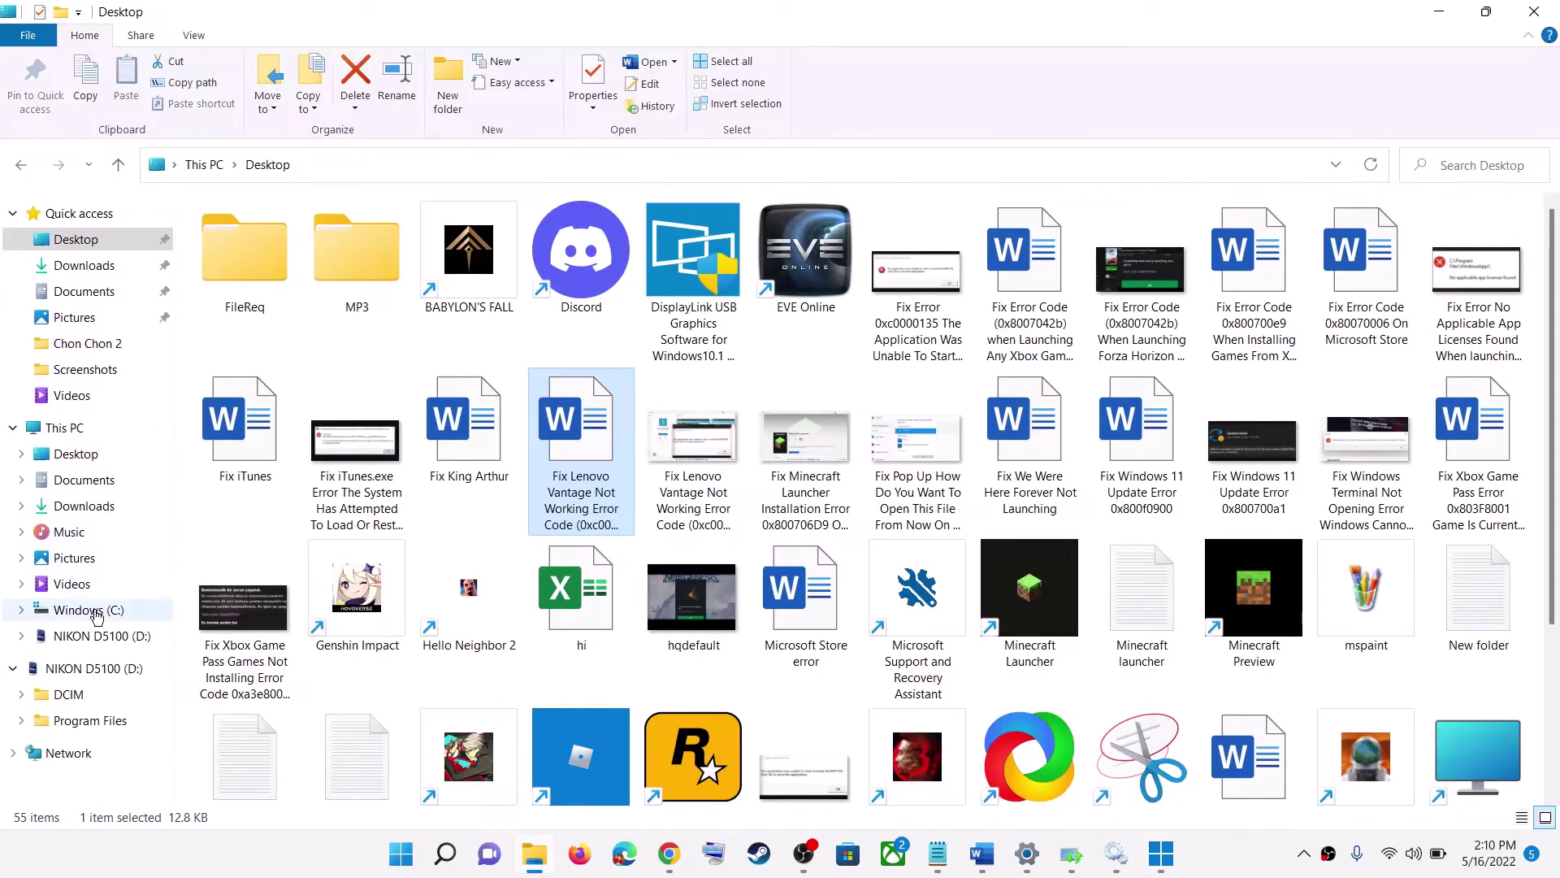
pyautogui.click(74, 428)
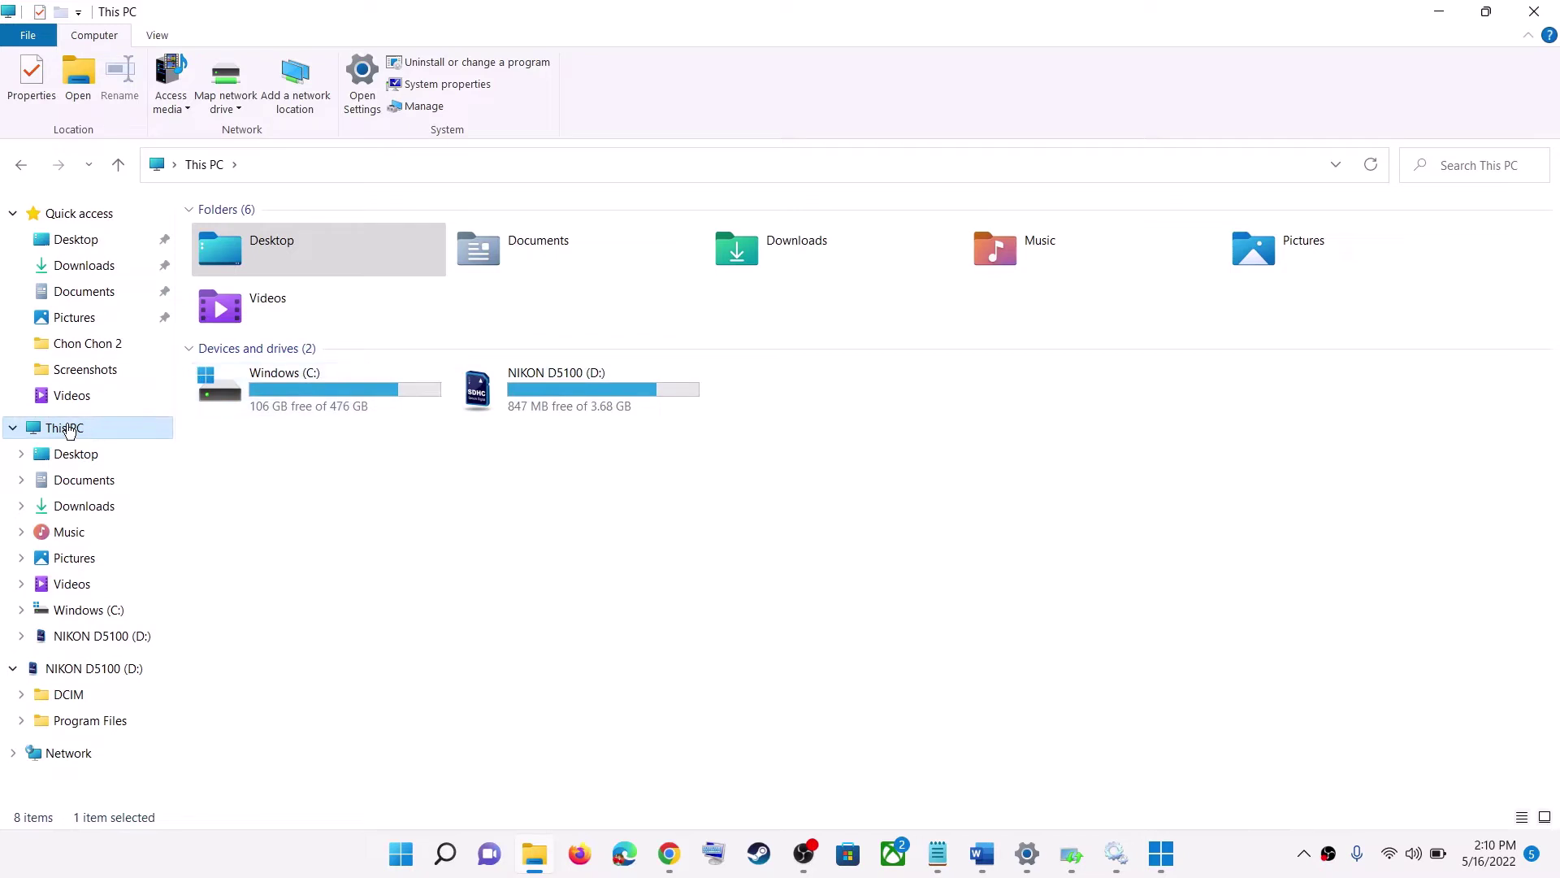
pyautogui.click(113, 274)
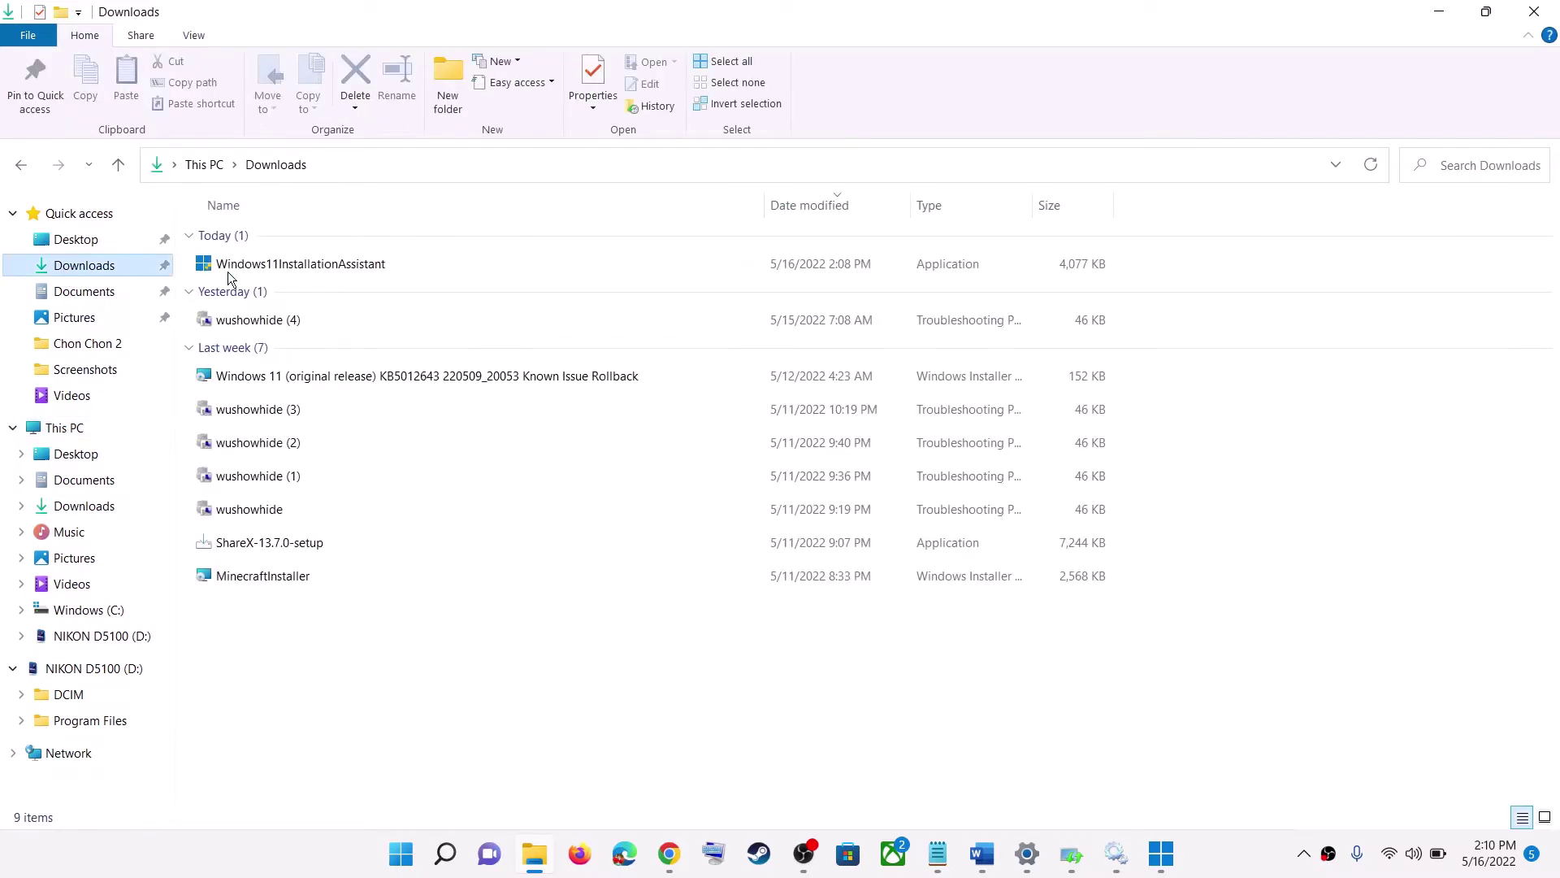
pyautogui.click(387, 274)
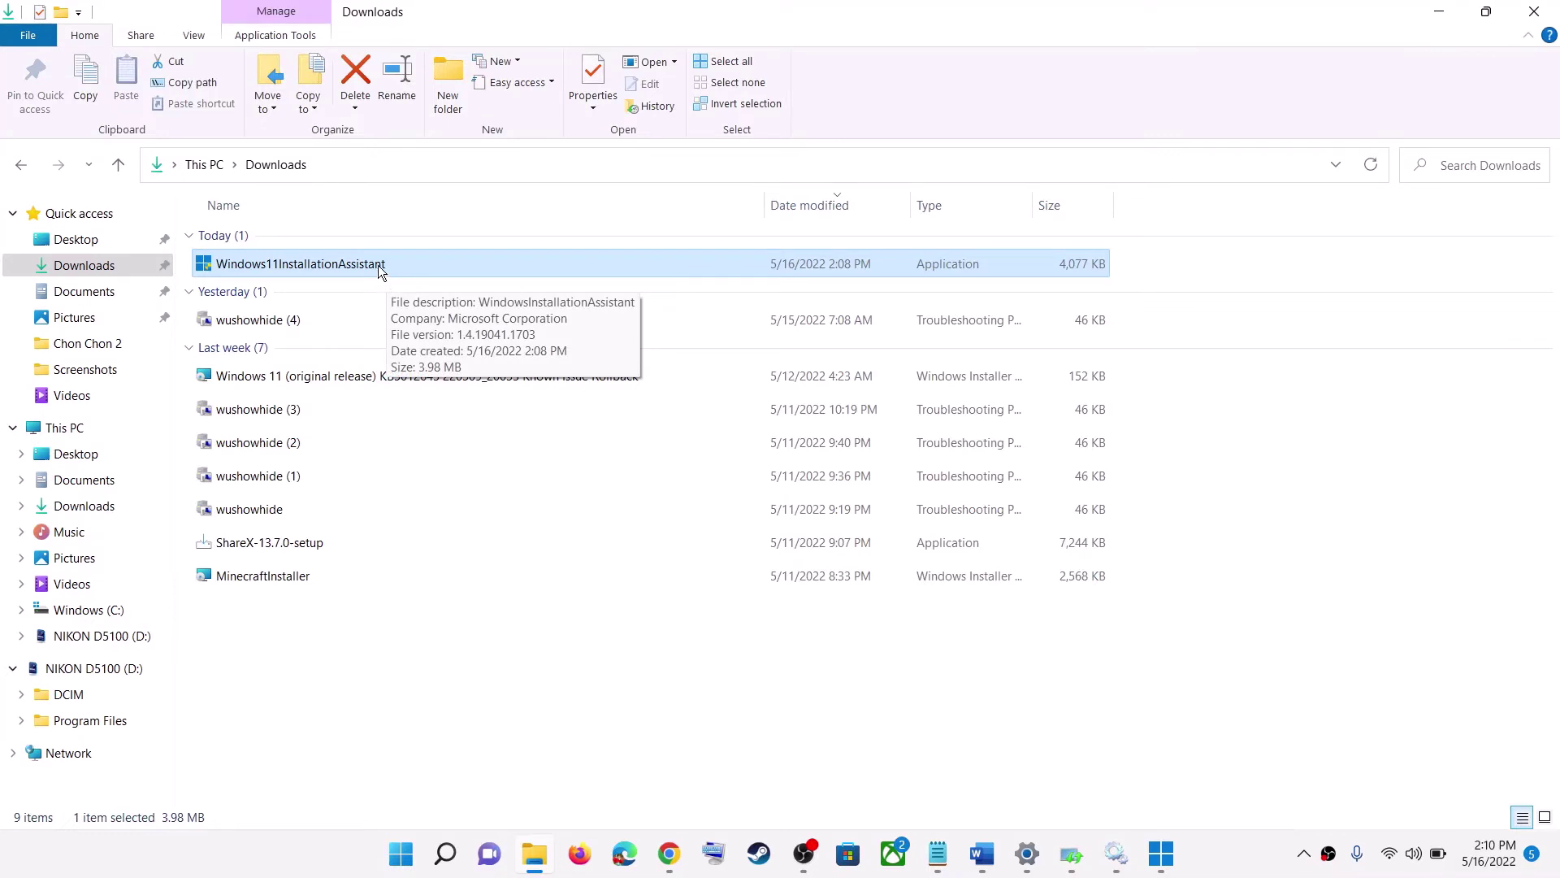
pyautogui.rightClick(379, 266)
pyautogui.click(479, 497)
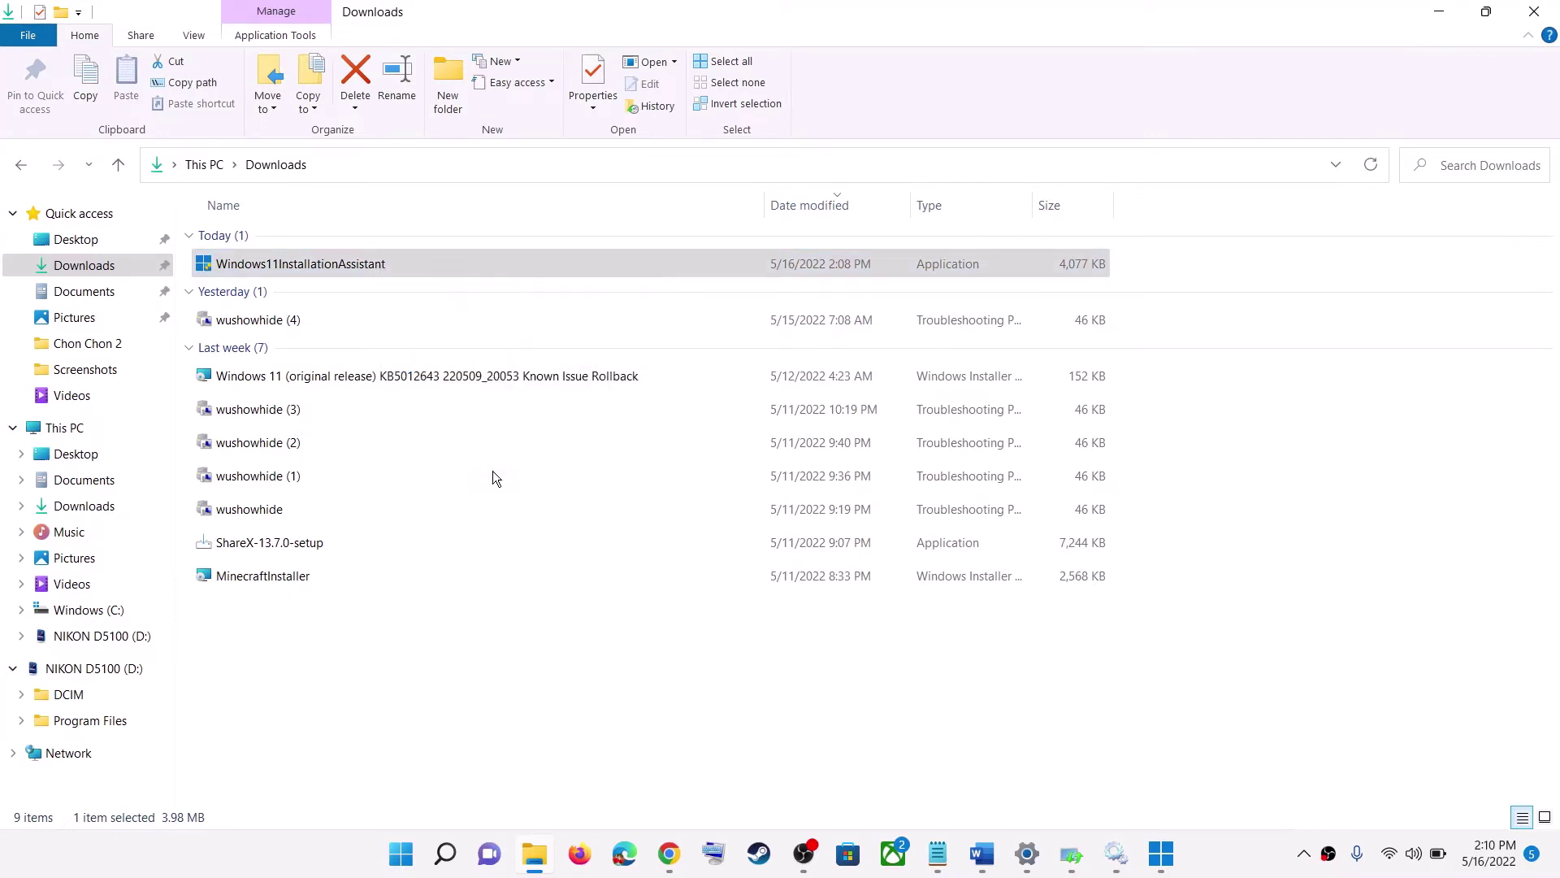
pyautogui.click(587, 325)
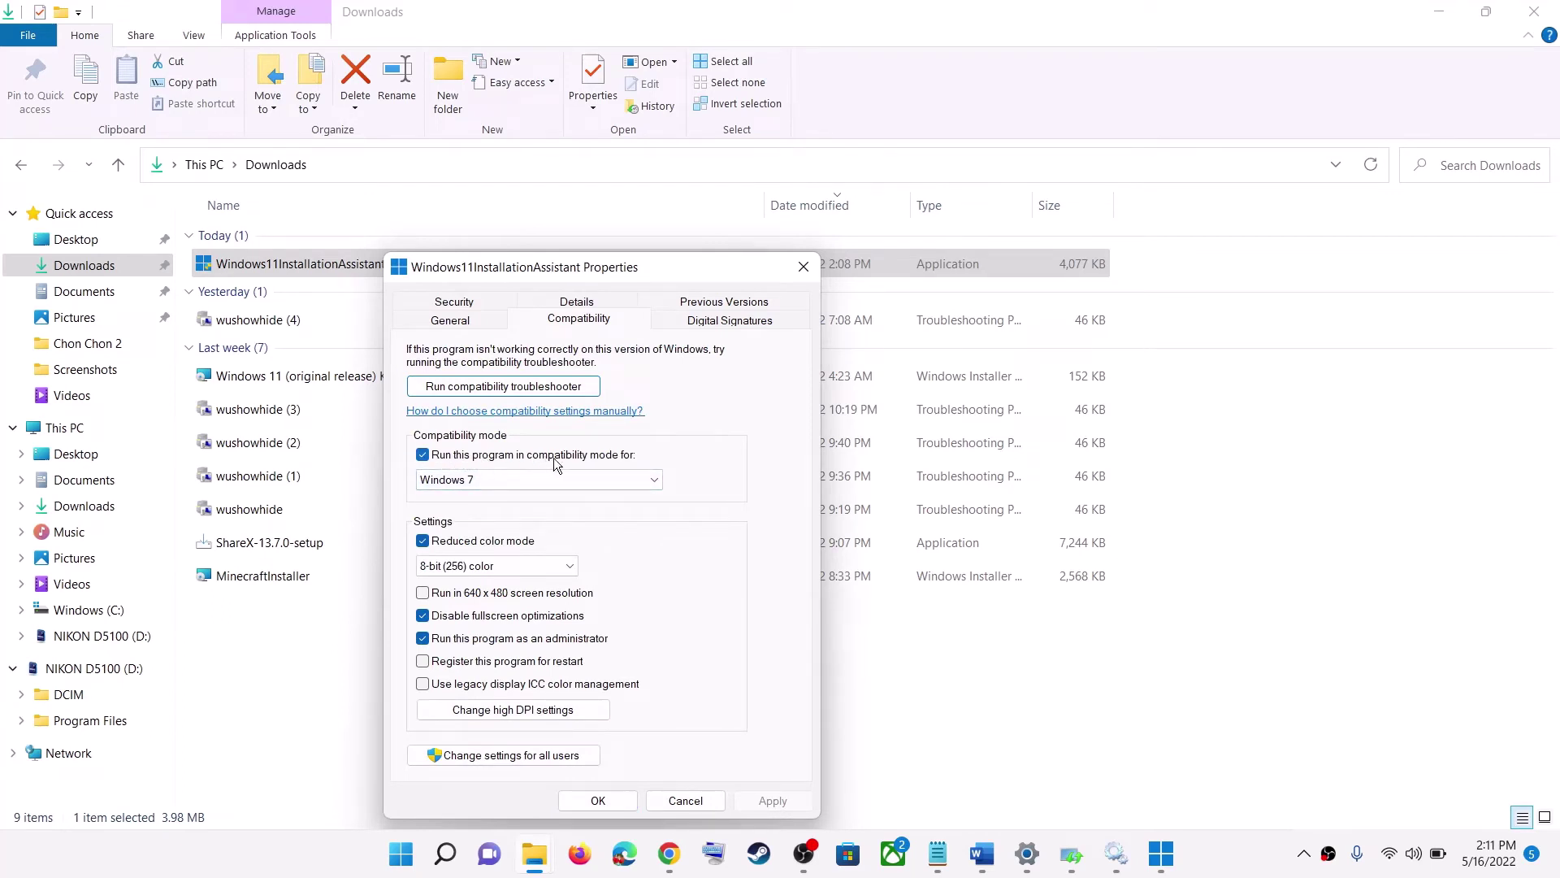
# Apply Windows 7 as the installer's compatibility mode, close its properties and check the Windows 11 Installation Assistant window.
pyautogui.click(632, 478)
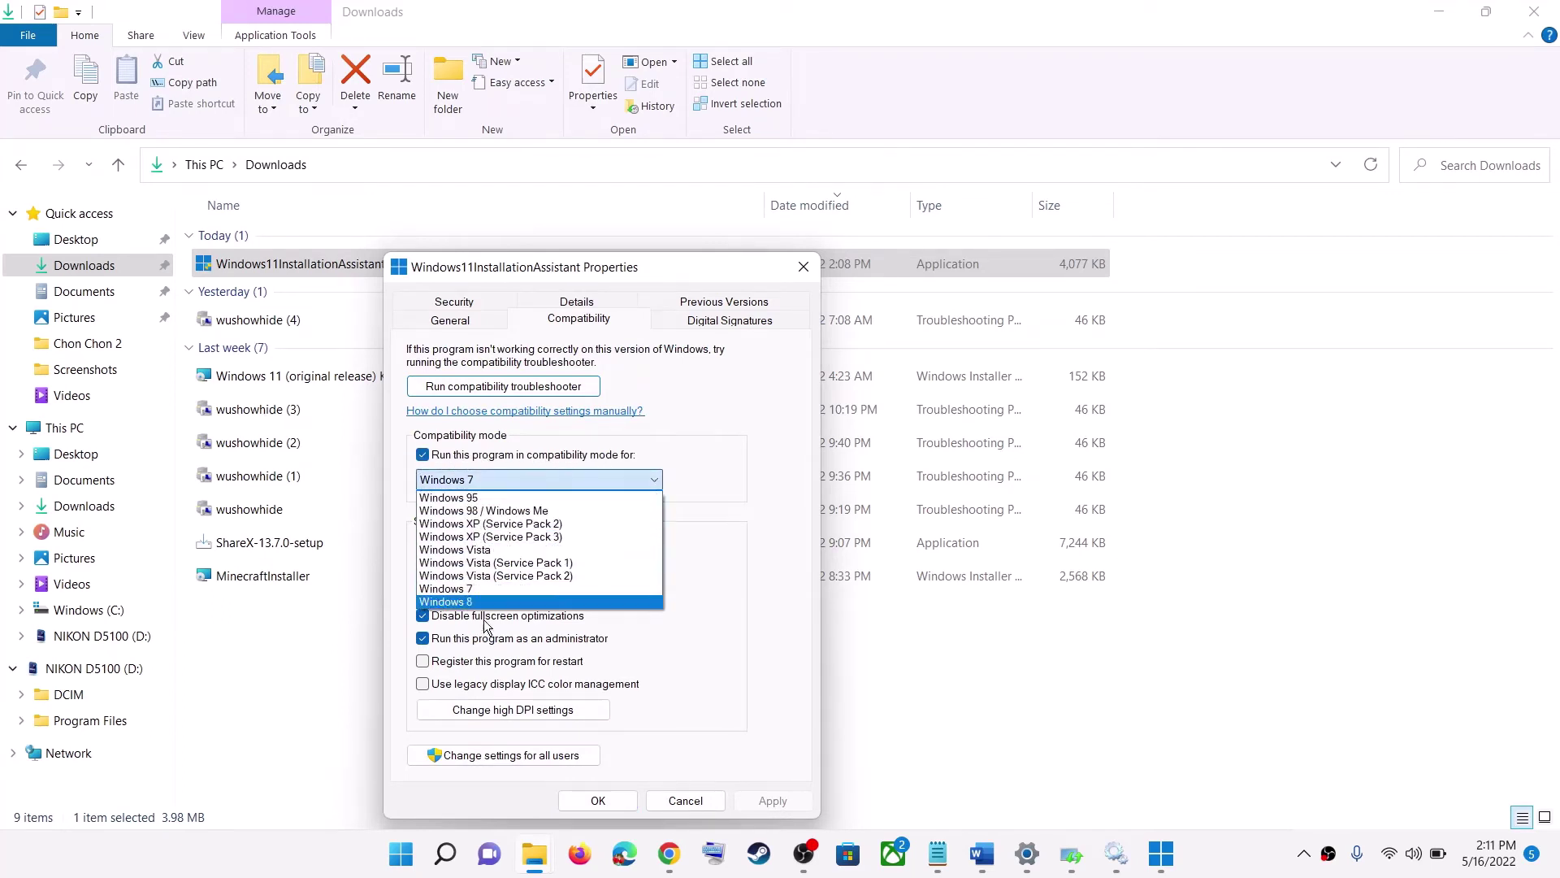
pyautogui.click(634, 593)
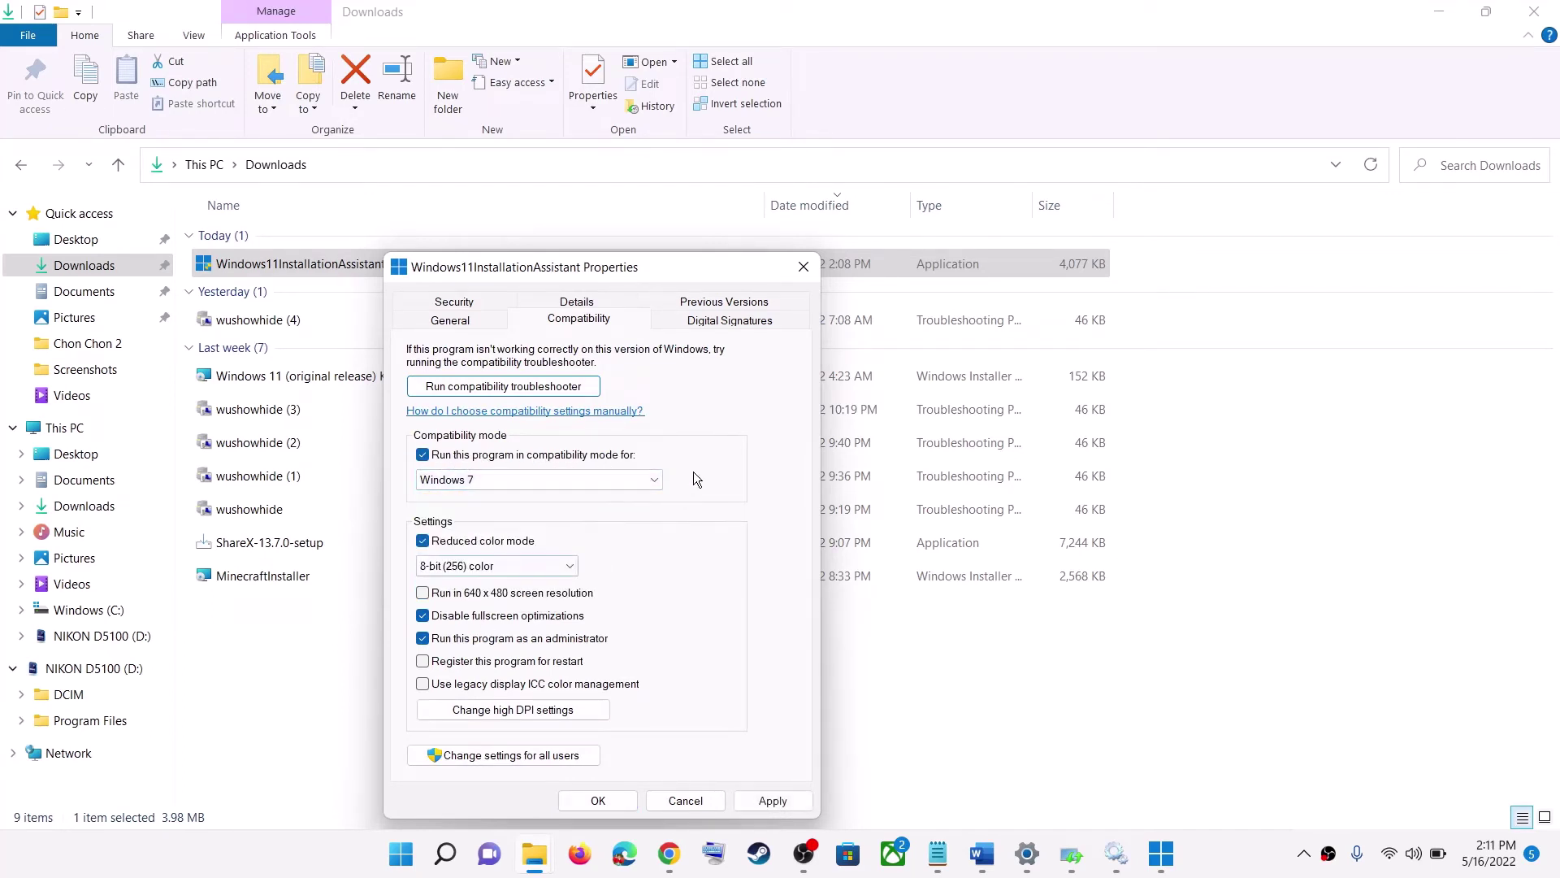
pyautogui.click(770, 805)
pyautogui.click(622, 803)
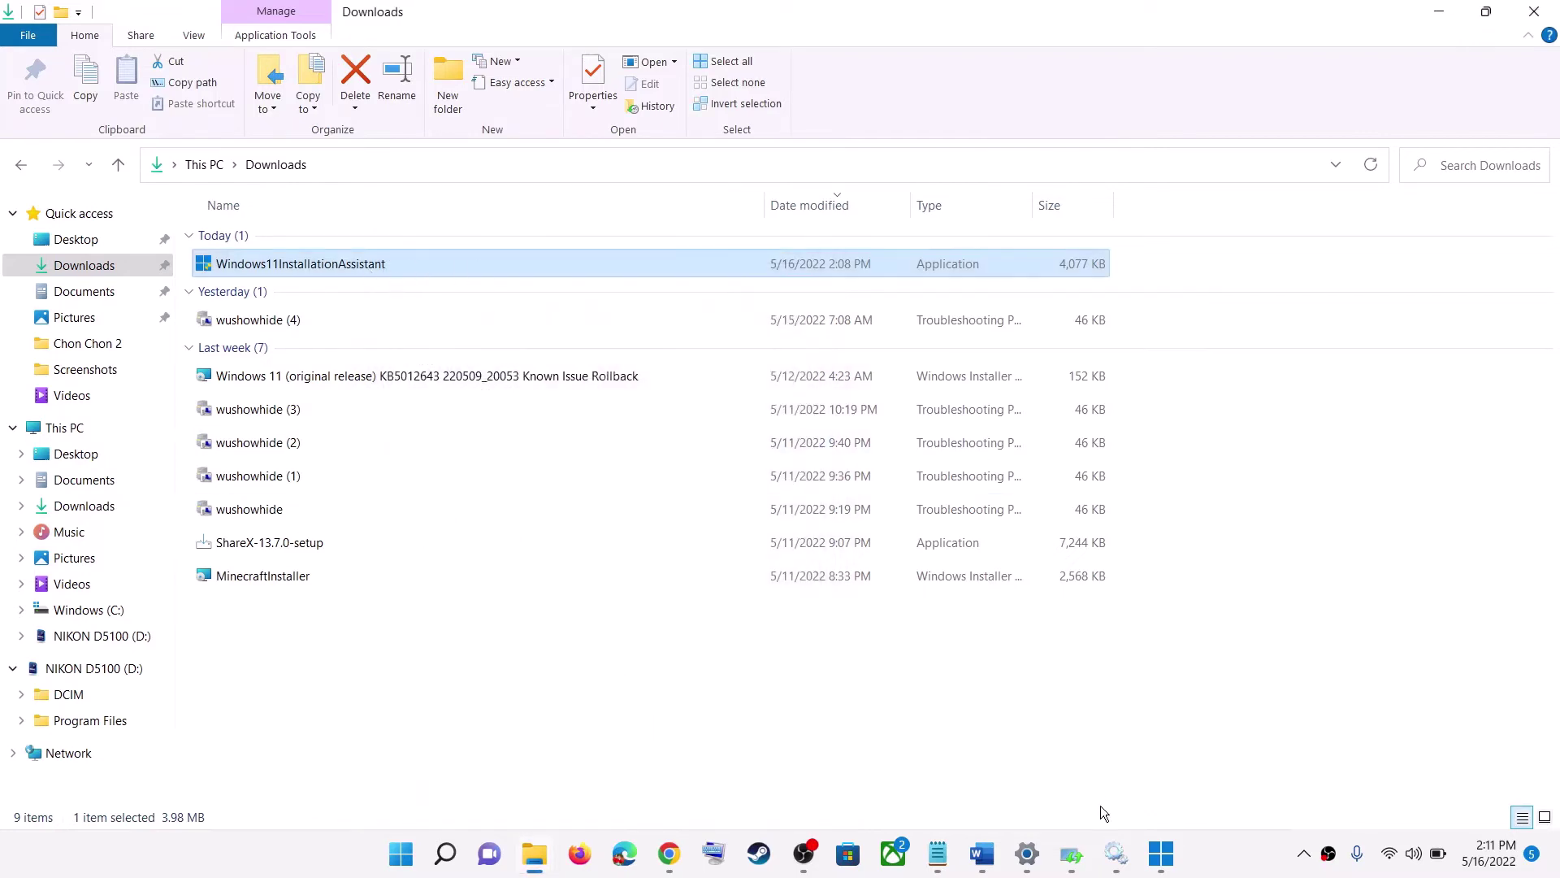
pyautogui.click(1155, 869)
pyautogui.click(1023, 740)
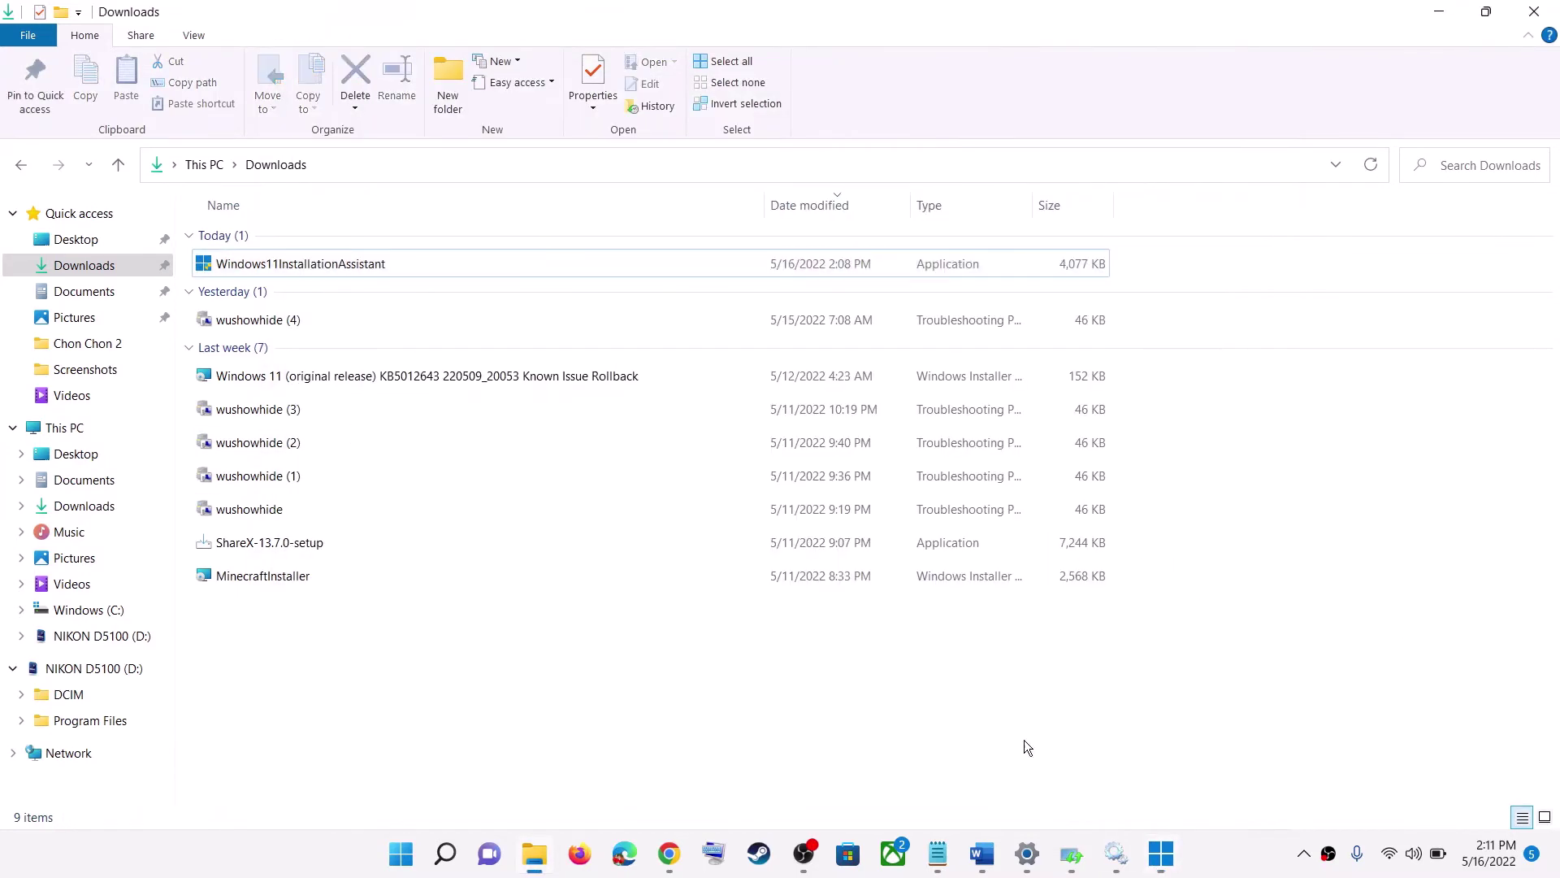
# Switch to the Word guide and copy the Step 4 script for resetting Windows Update components, through the net start appidsvc line.
pyautogui.click(992, 866)
pyautogui.scroll(-4, 571, 461)
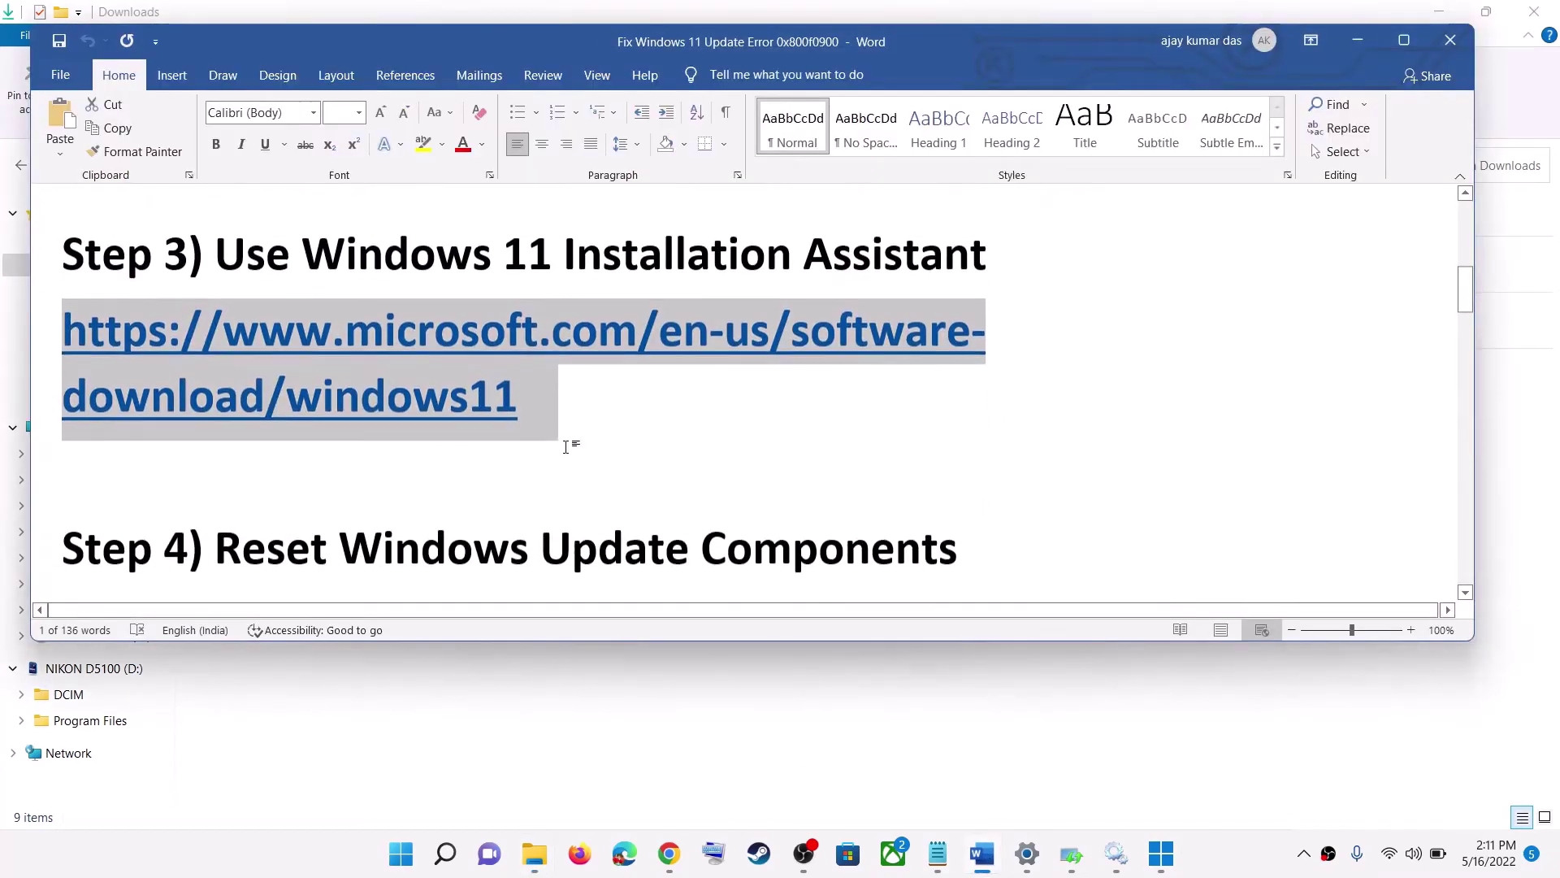
pyautogui.scroll(-1, 570, 460)
pyautogui.moveTo(216, 345); pyautogui.dragTo(958, 345)
pyautogui.scroll(-1, 191, 442)
pyautogui.moveTo(63, 374); pyautogui.dragTo(428, 273)
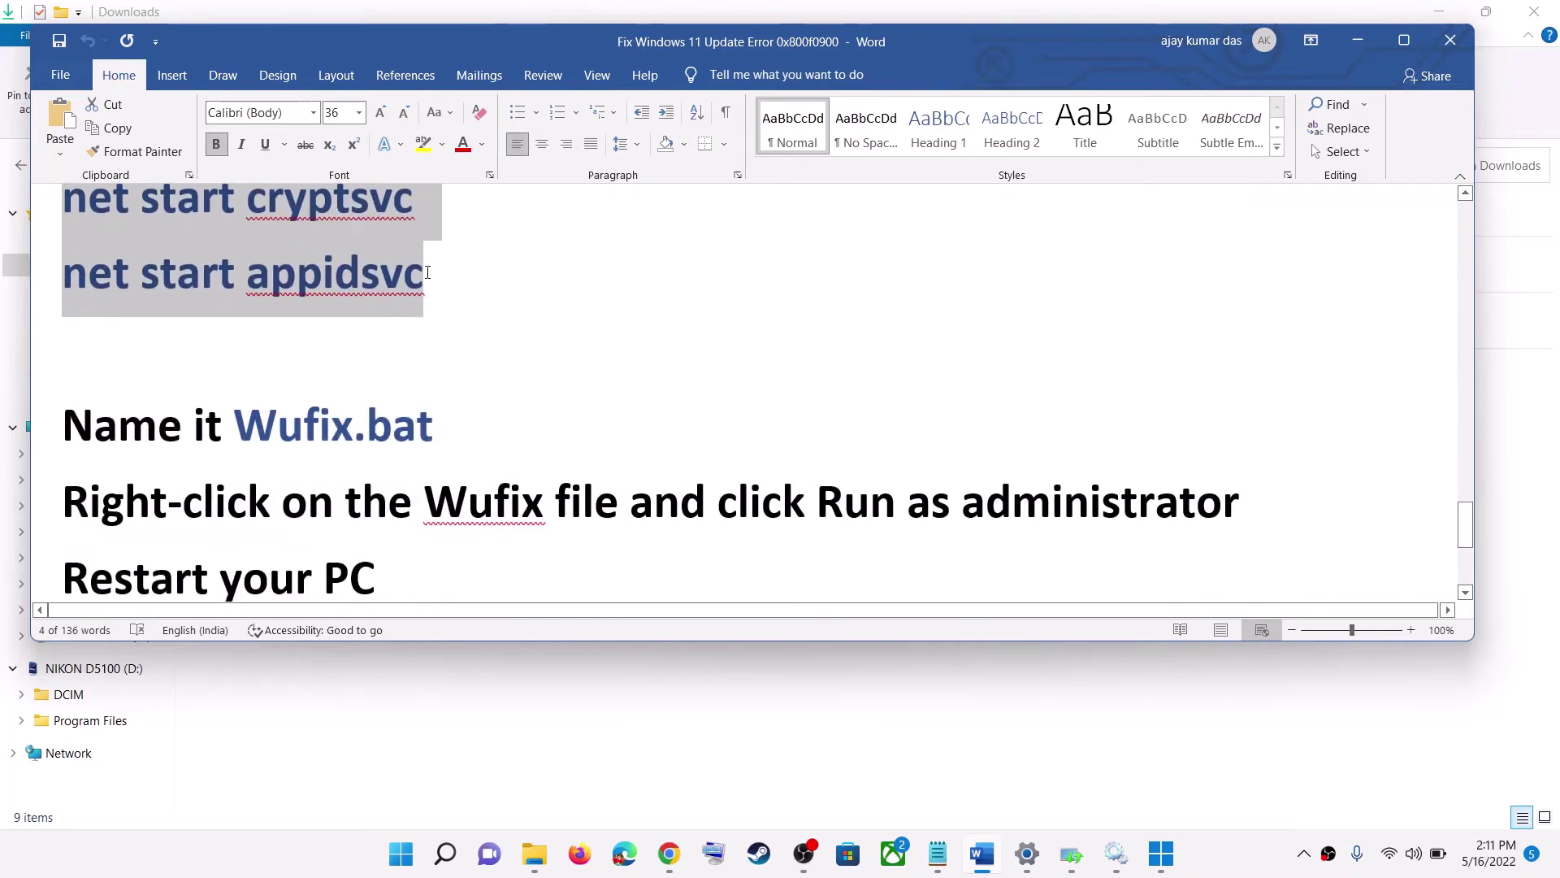
pyautogui.moveTo(336, 296); pyautogui.dragTo(288, 245)
pyautogui.rightClick(288, 245)
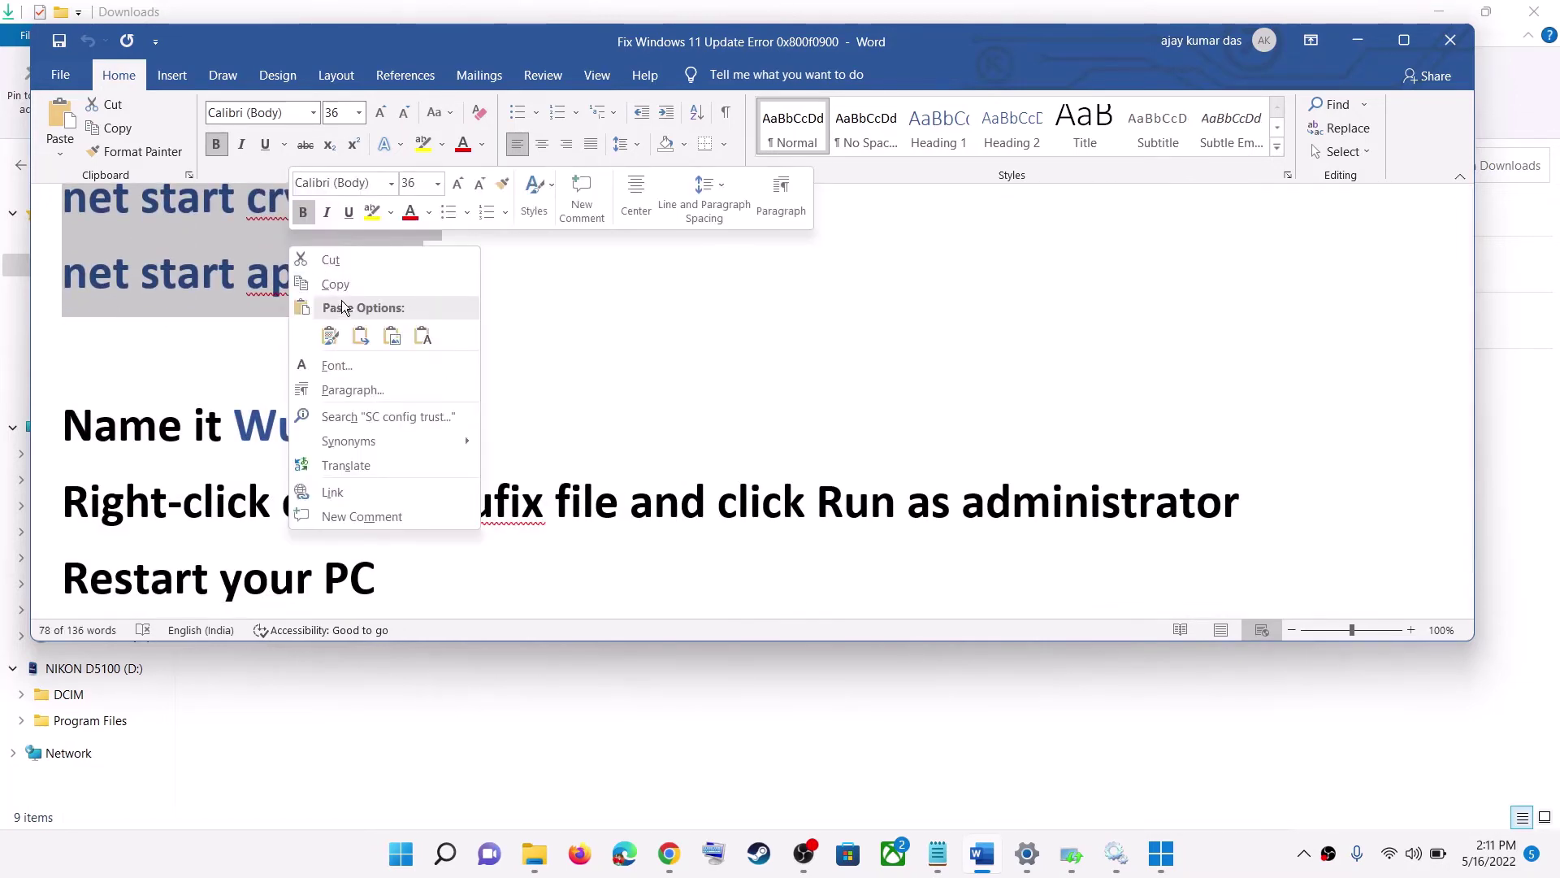
pyautogui.click(325, 282)
# Open Notepad and paste the copied Windows Update reset script into the empty document.
pyautogui.click(400, 853)
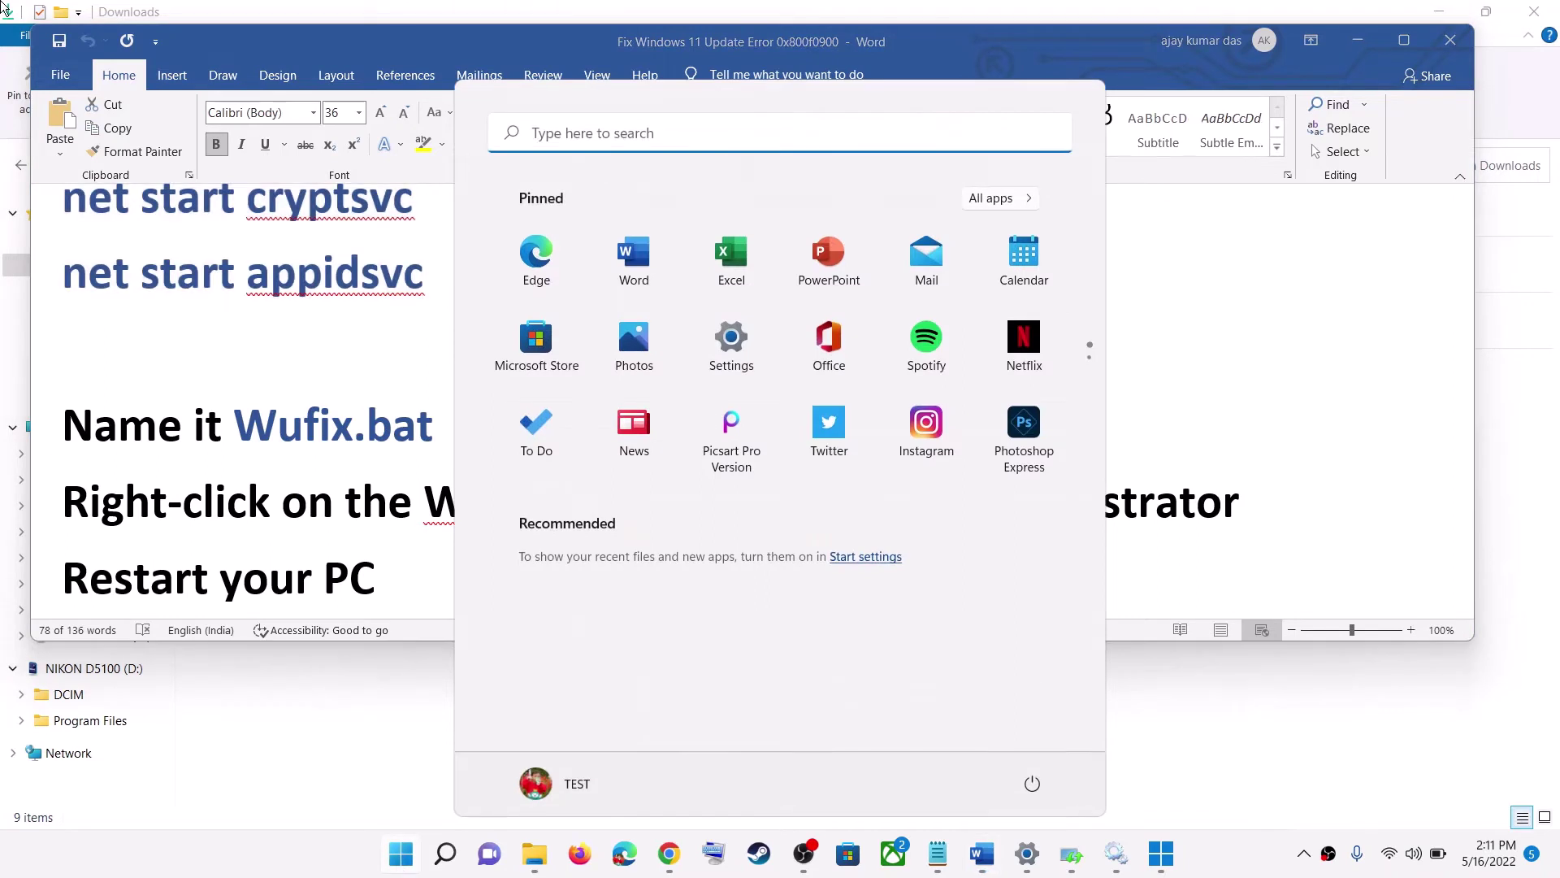
pyautogui.write('note')
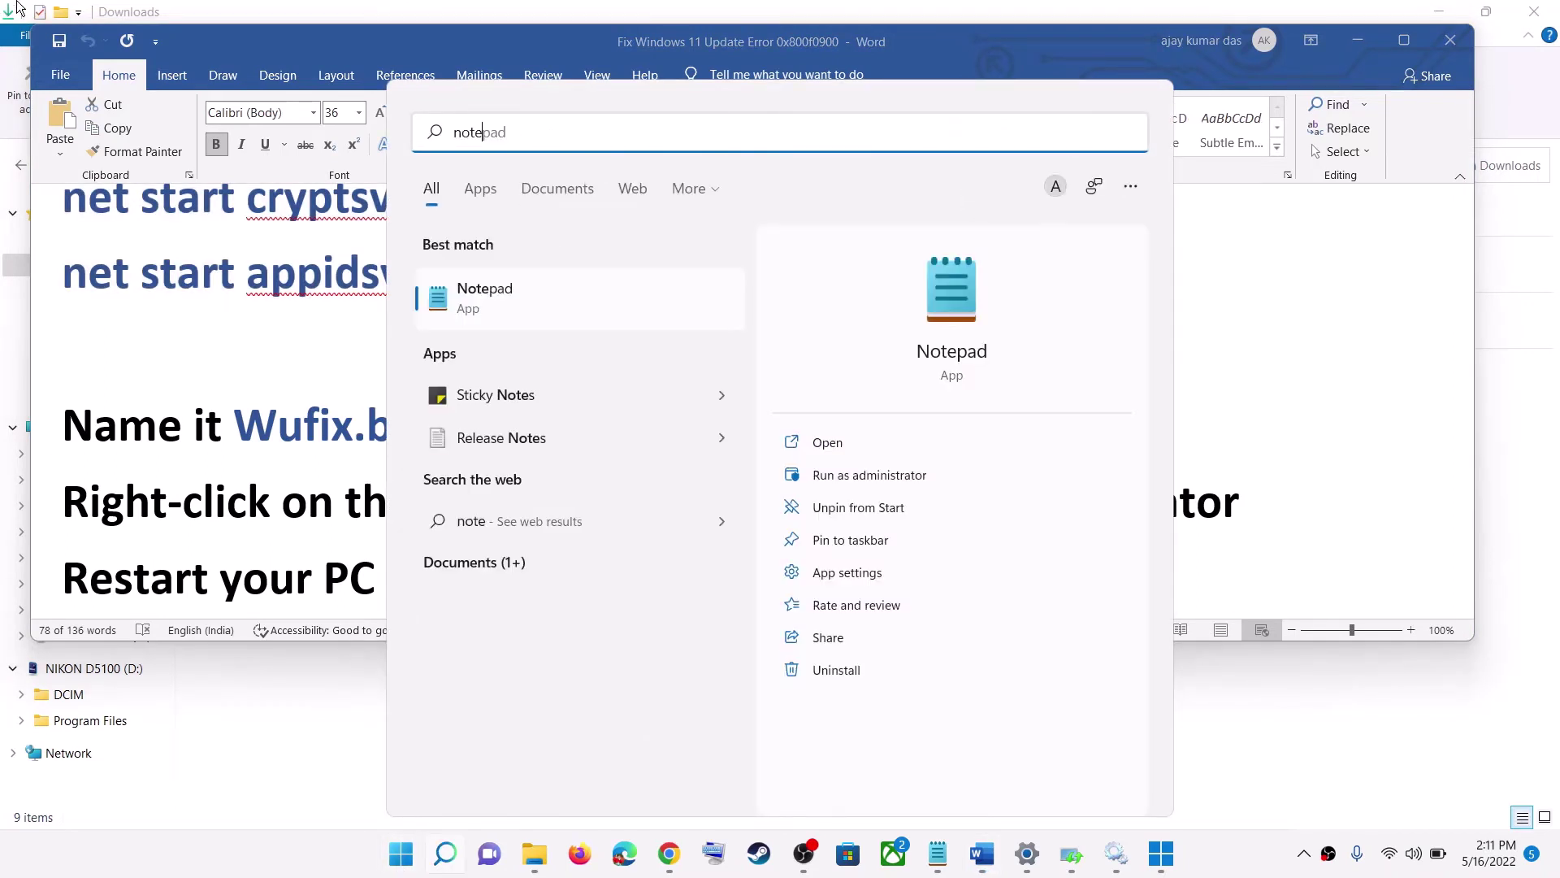
pyautogui.press('Return')
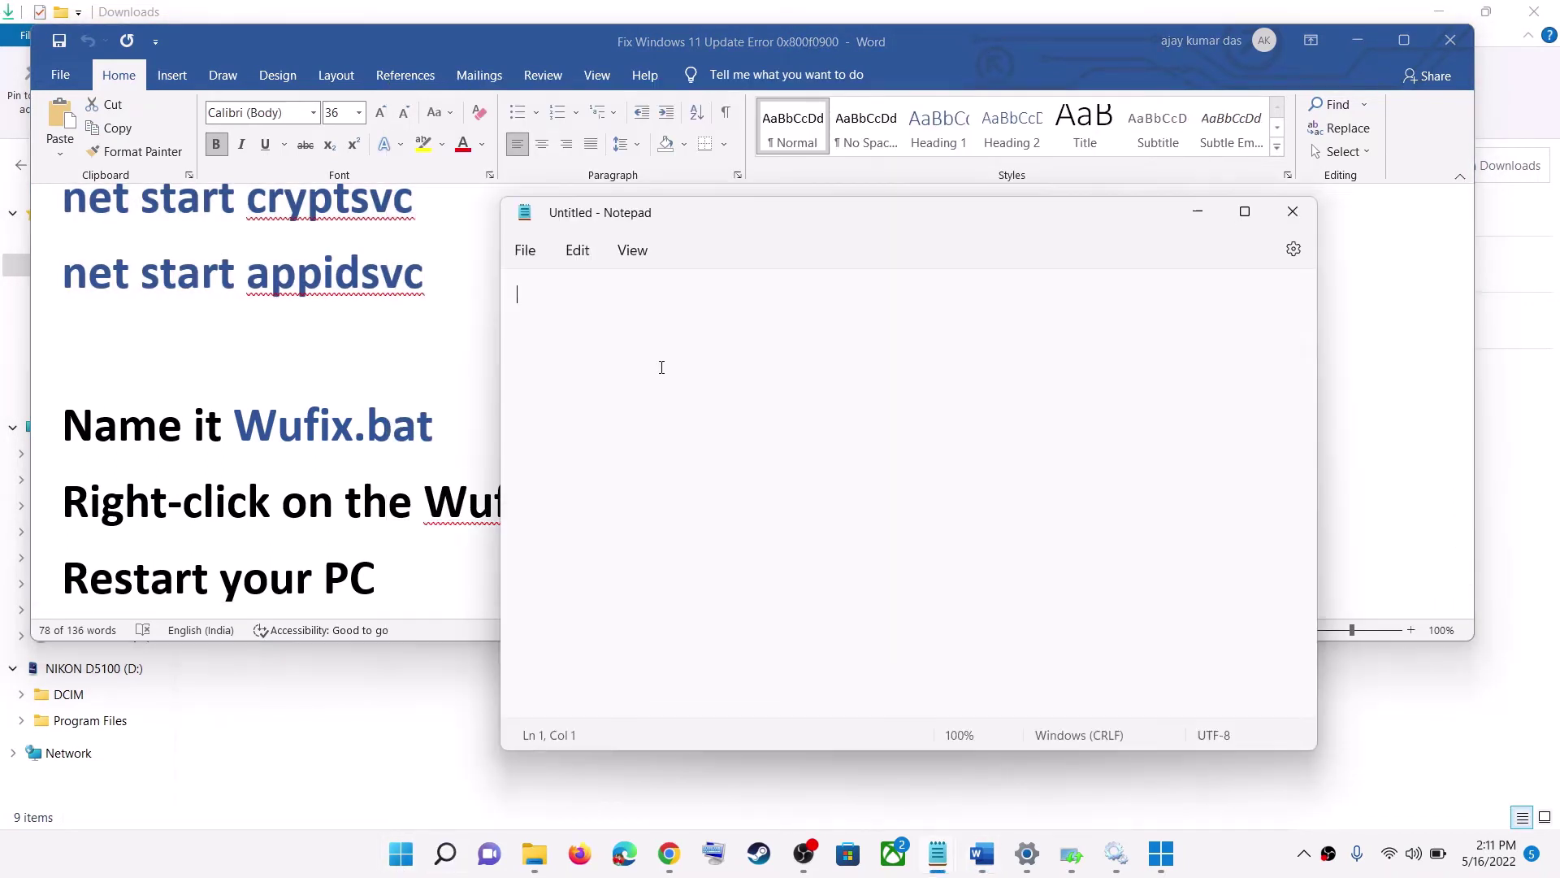
pyautogui.rightClick(661, 366)
pyautogui.click(734, 517)
# Save the script to the Desktop as Wufix.bat with the file type All files, and close Notepad.
pyautogui.click(525, 250)
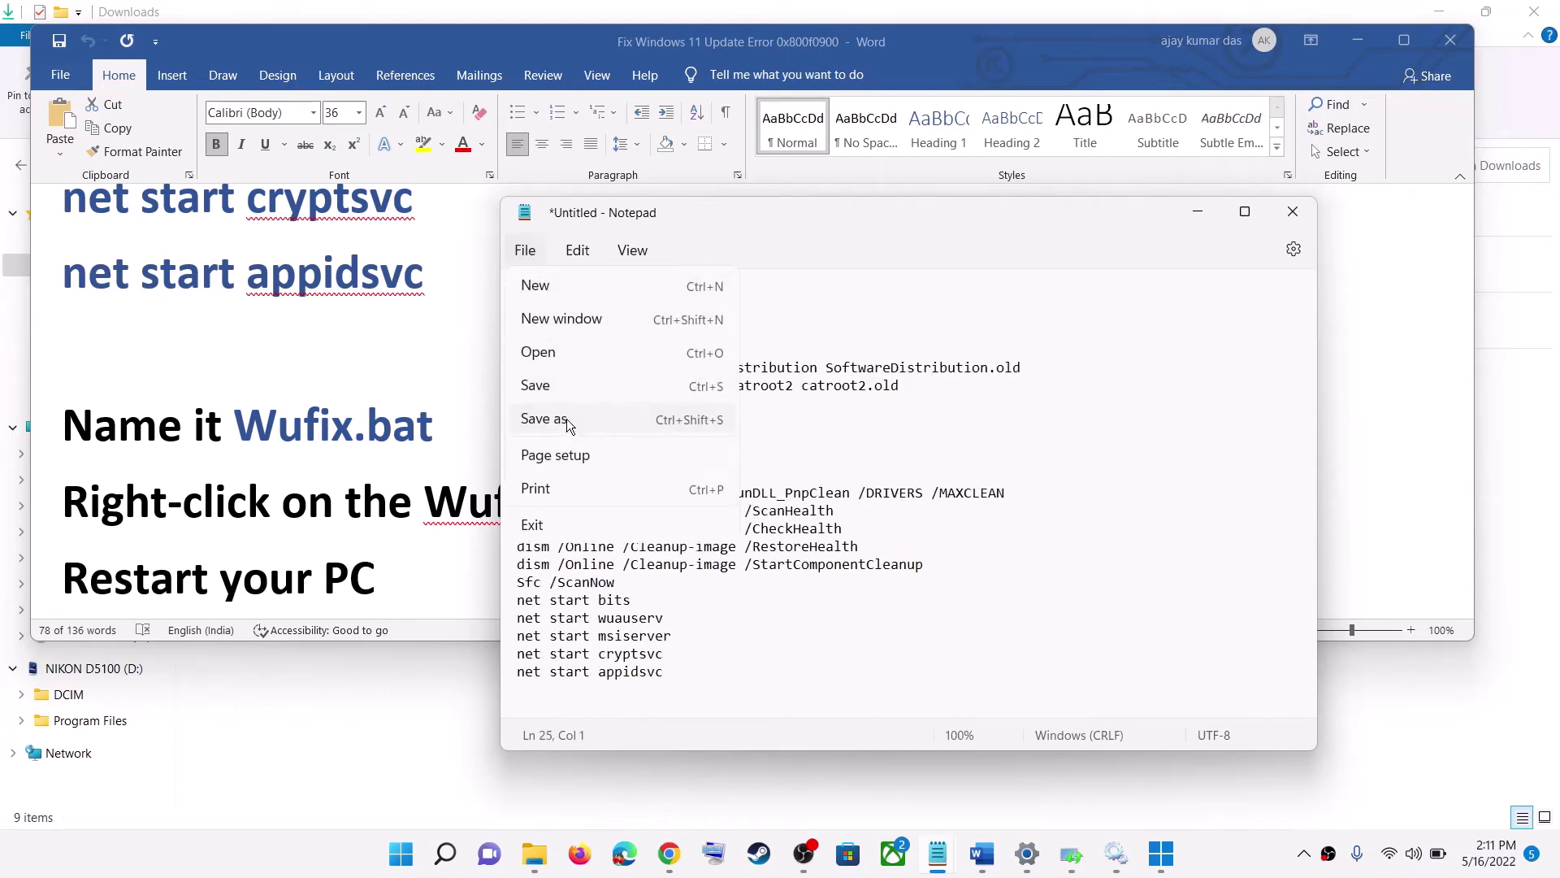
pyautogui.click(544, 418)
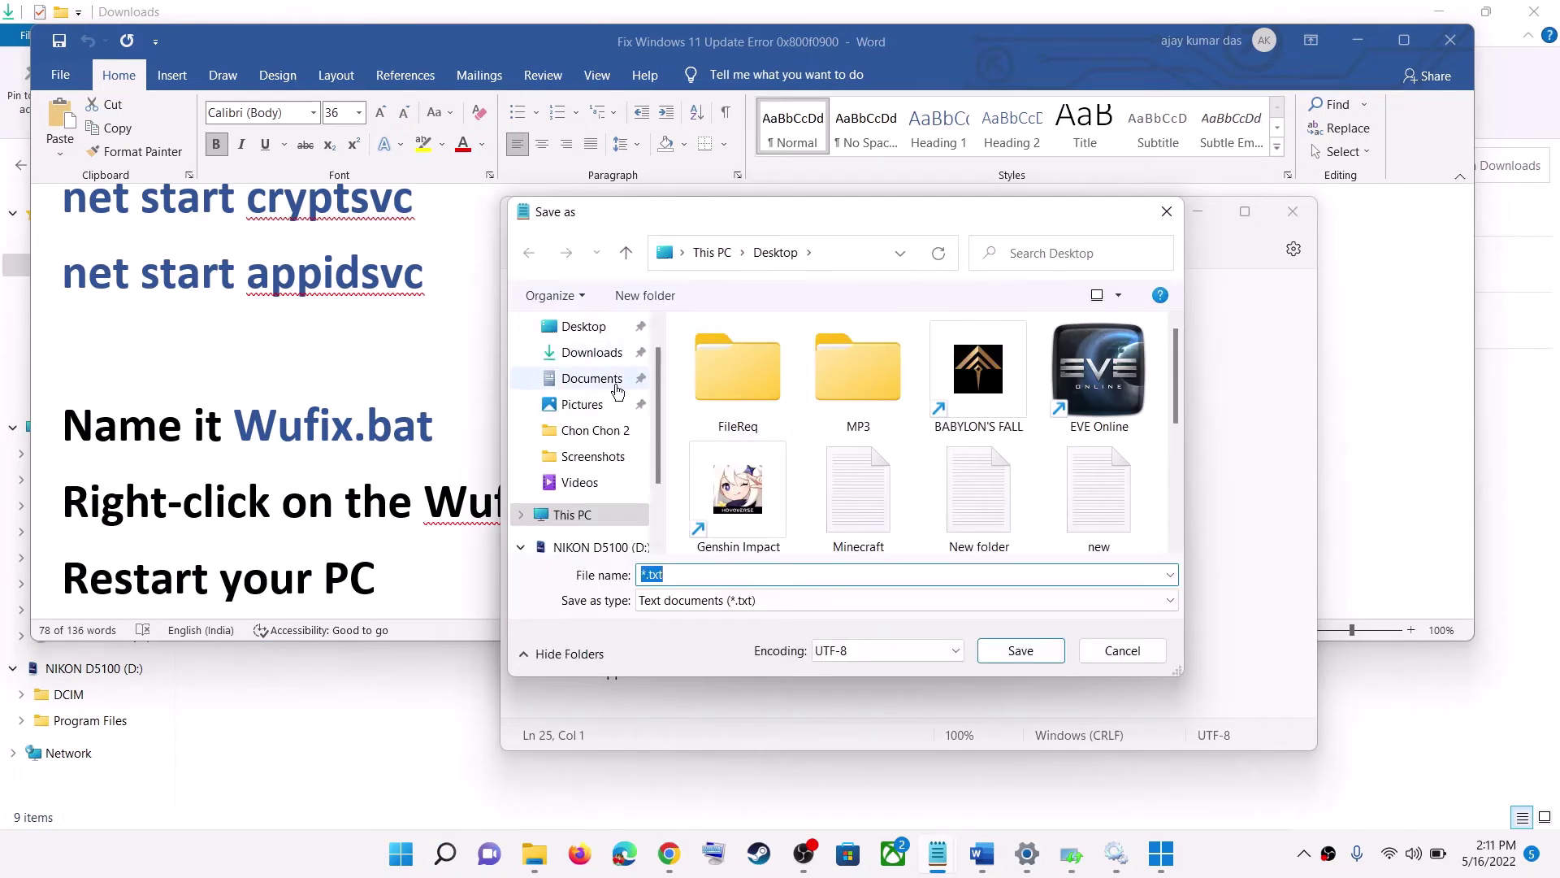
pyautogui.click(579, 325)
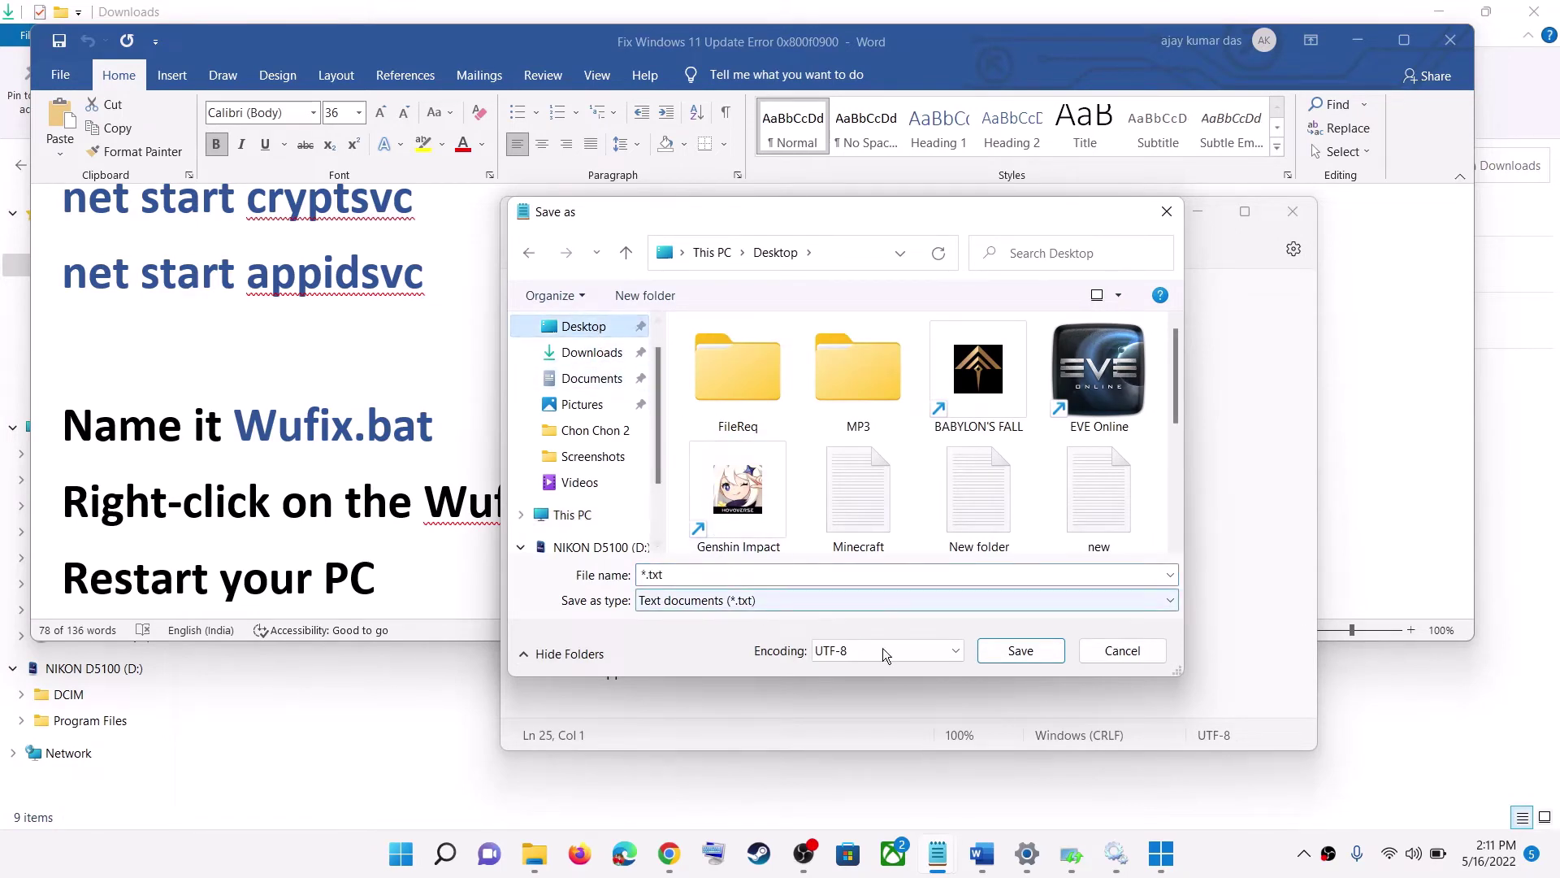
pyautogui.moveTo(347, 432); pyautogui.dragTo(281, 430)
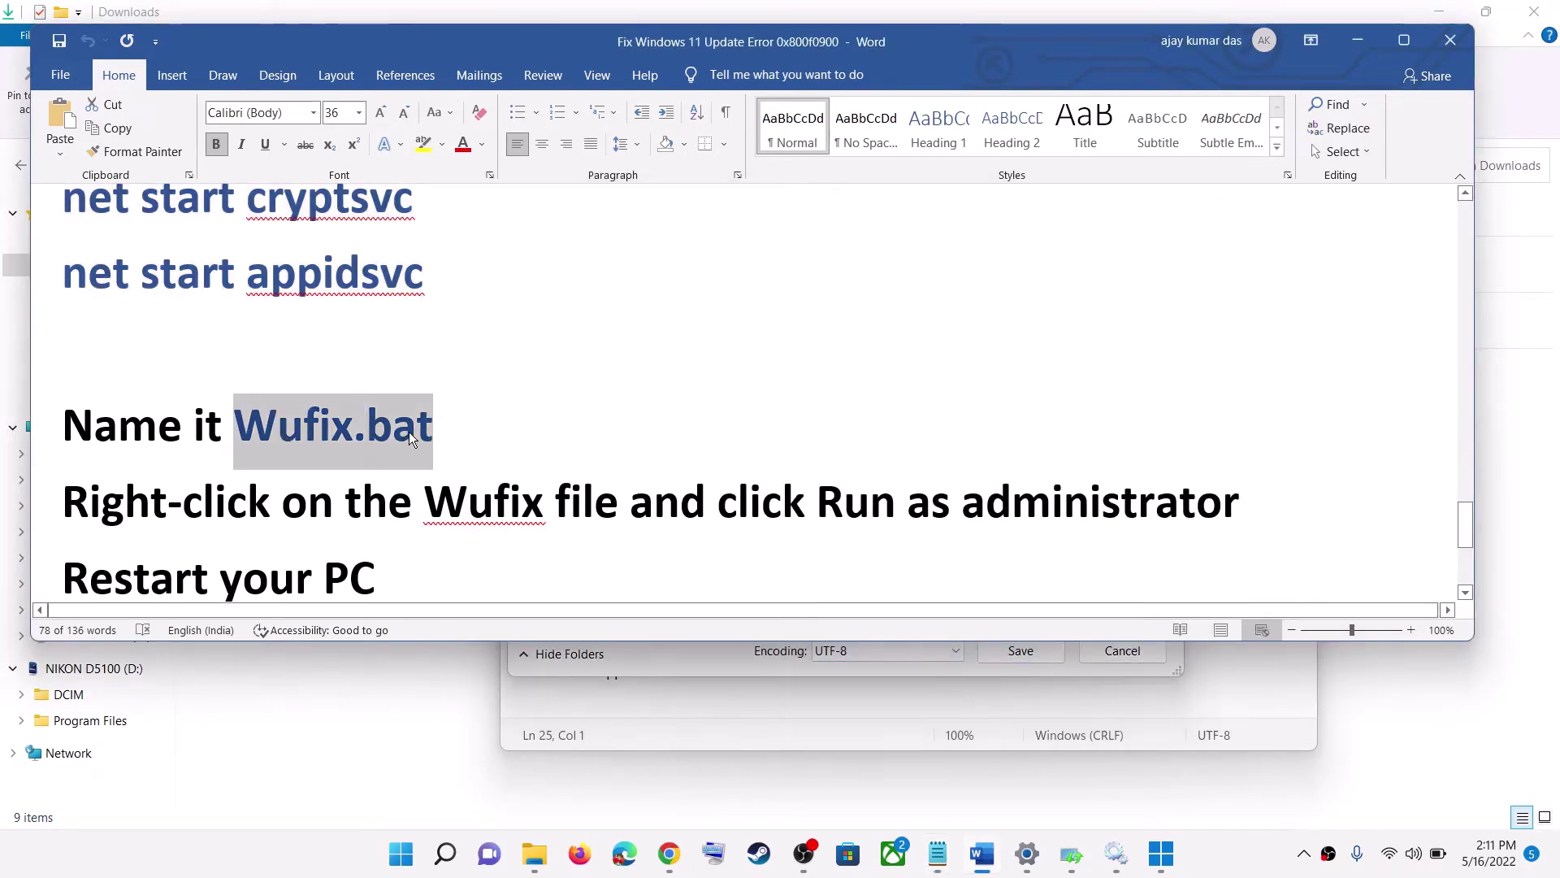
pyautogui.hotkey('alt', 'Tab')
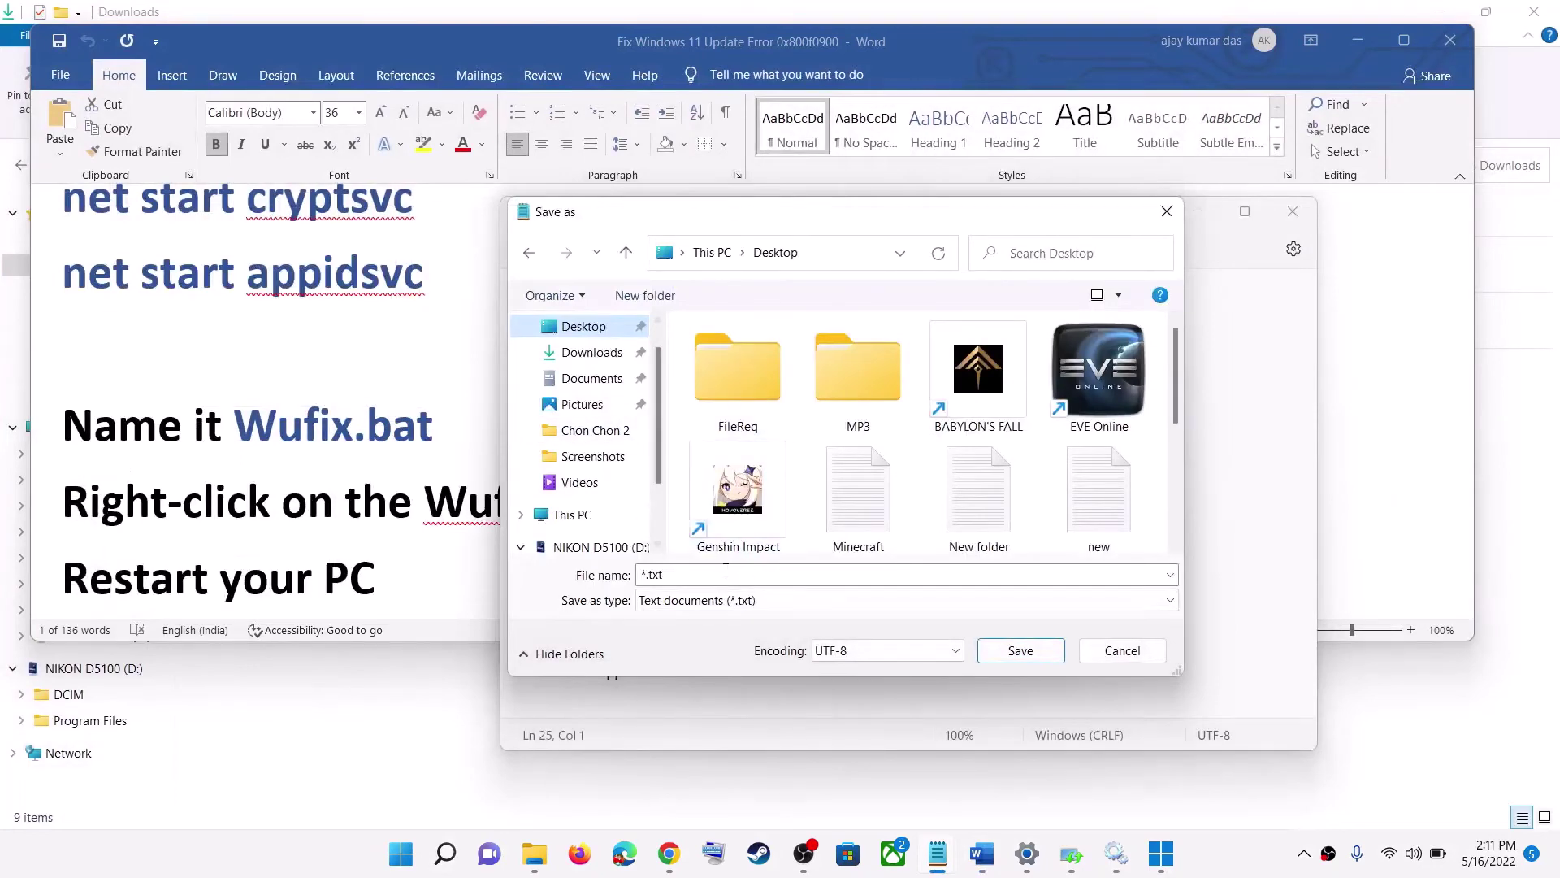
pyautogui.click(726, 570)
pyautogui.hotkey('ctrl', 'v')
pyautogui.click(707, 600)
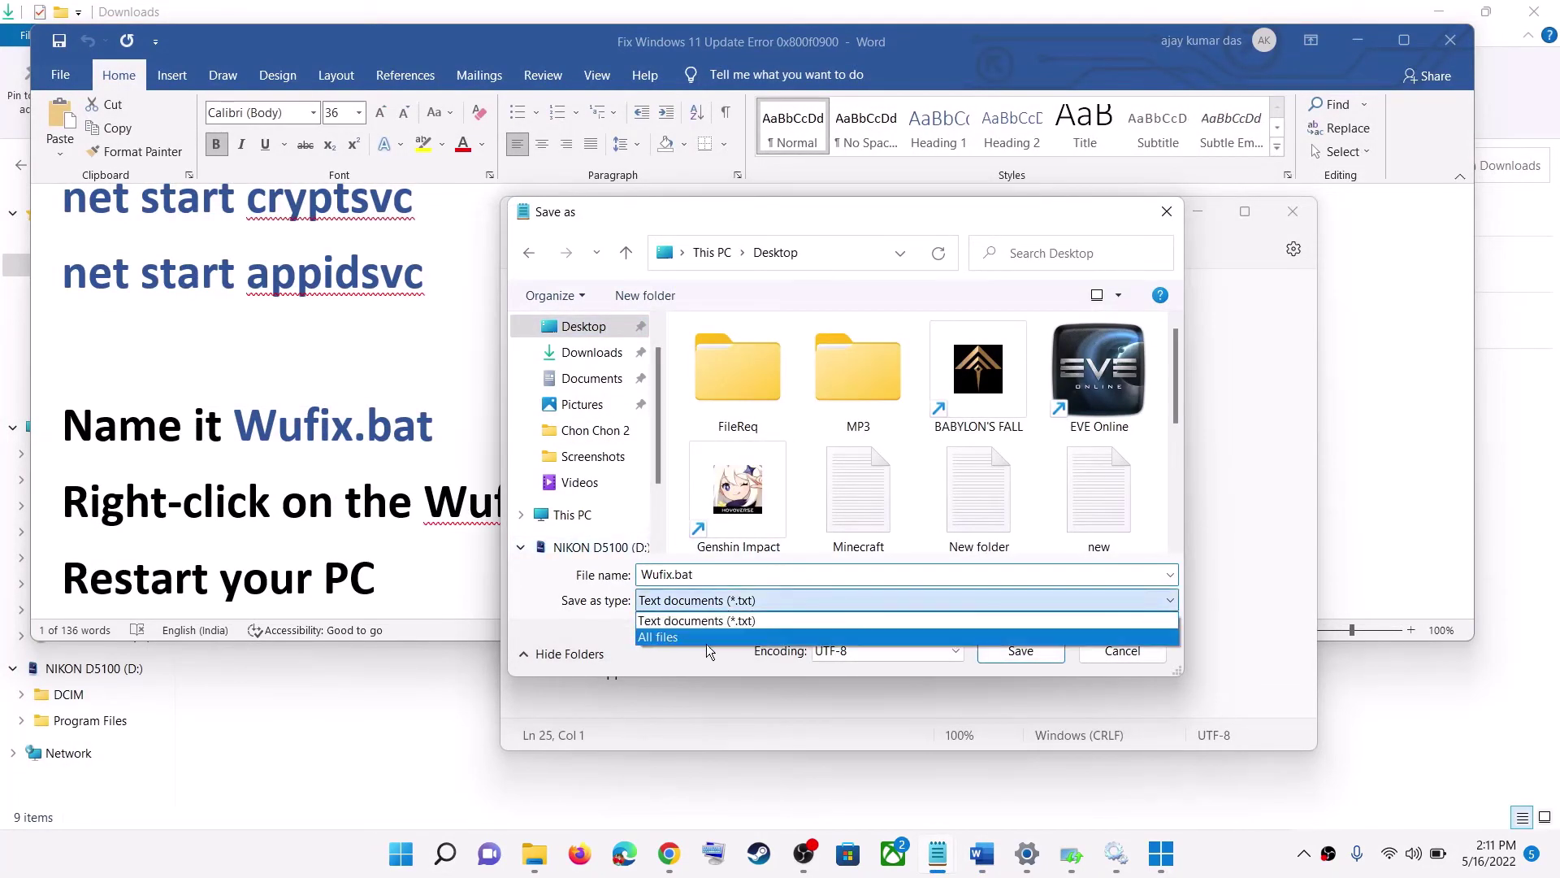
pyautogui.click(693, 639)
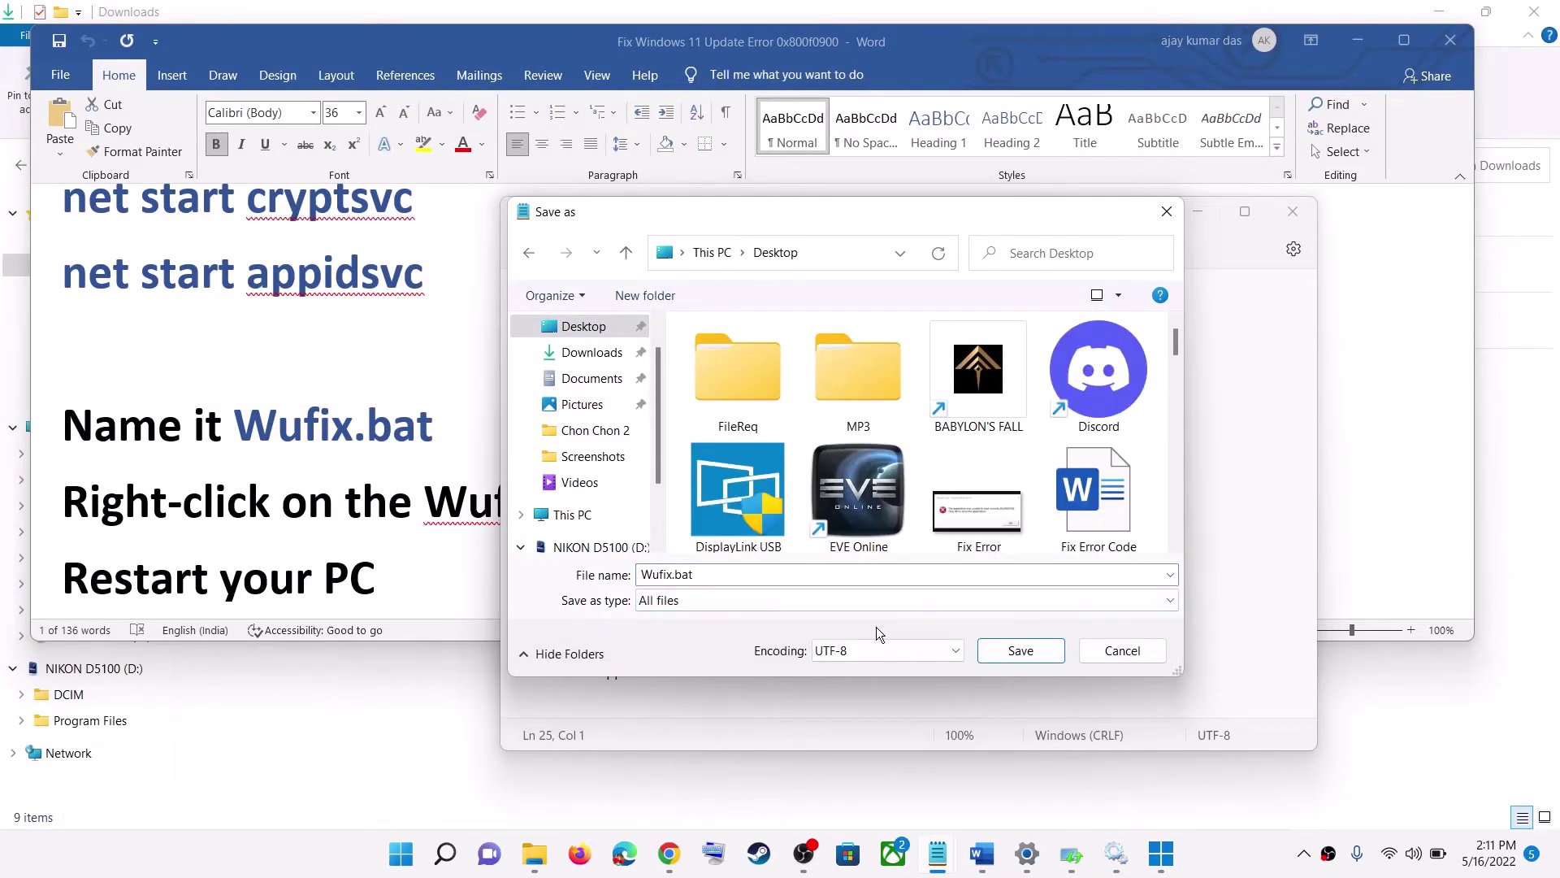
pyautogui.click(1033, 655)
pyautogui.click(827, 428)
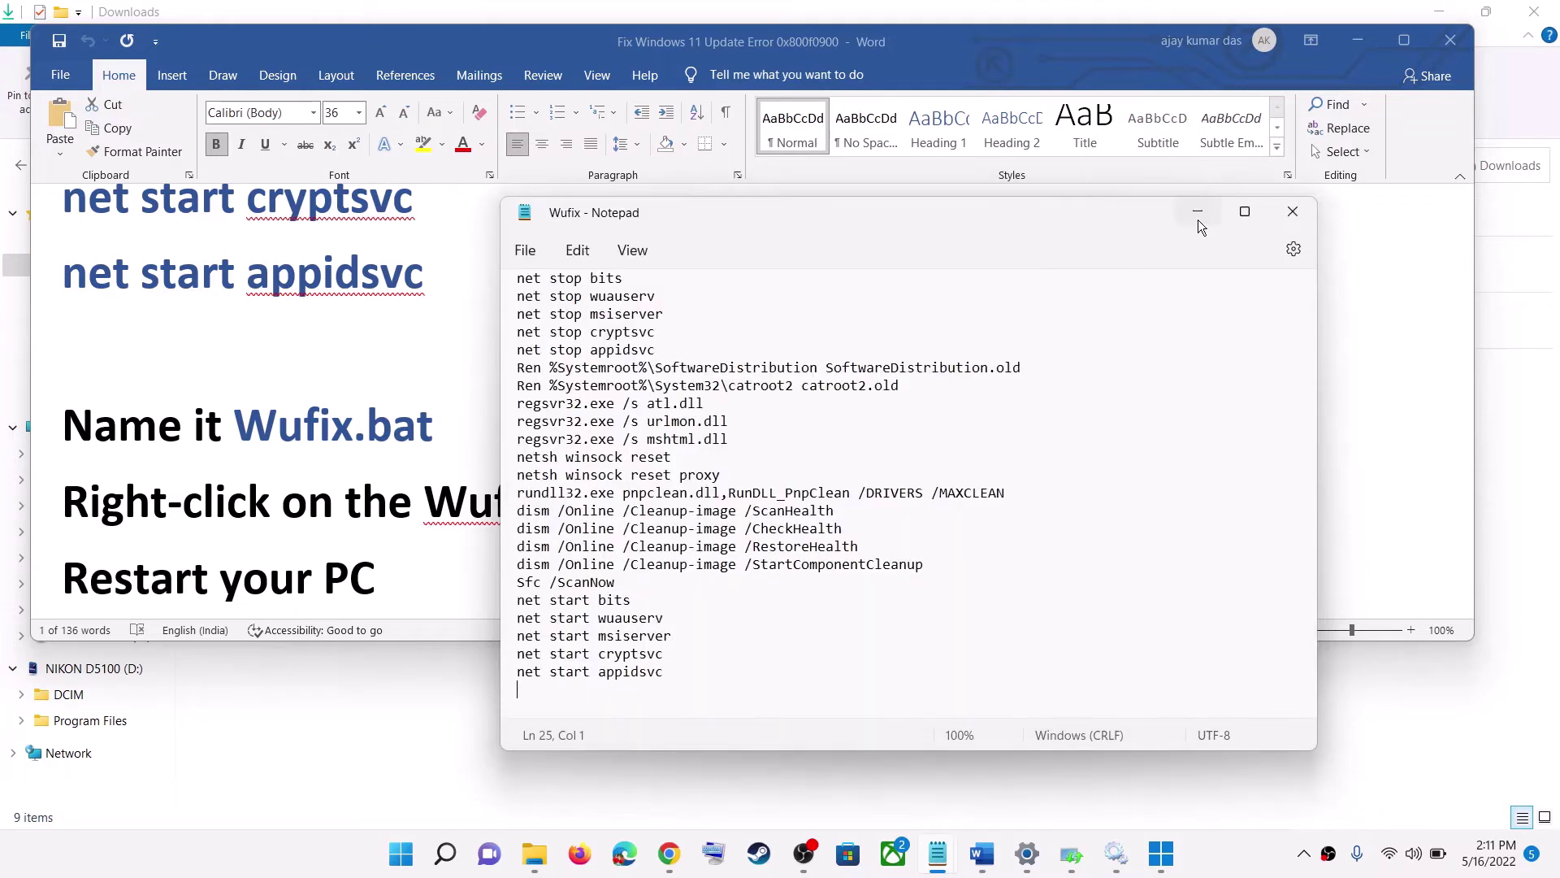
pyautogui.click(1292, 212)
# Run the Wufix file on the desktop as administrator and move its command window clear of the desktop icons.
pyautogui.press('super+d')
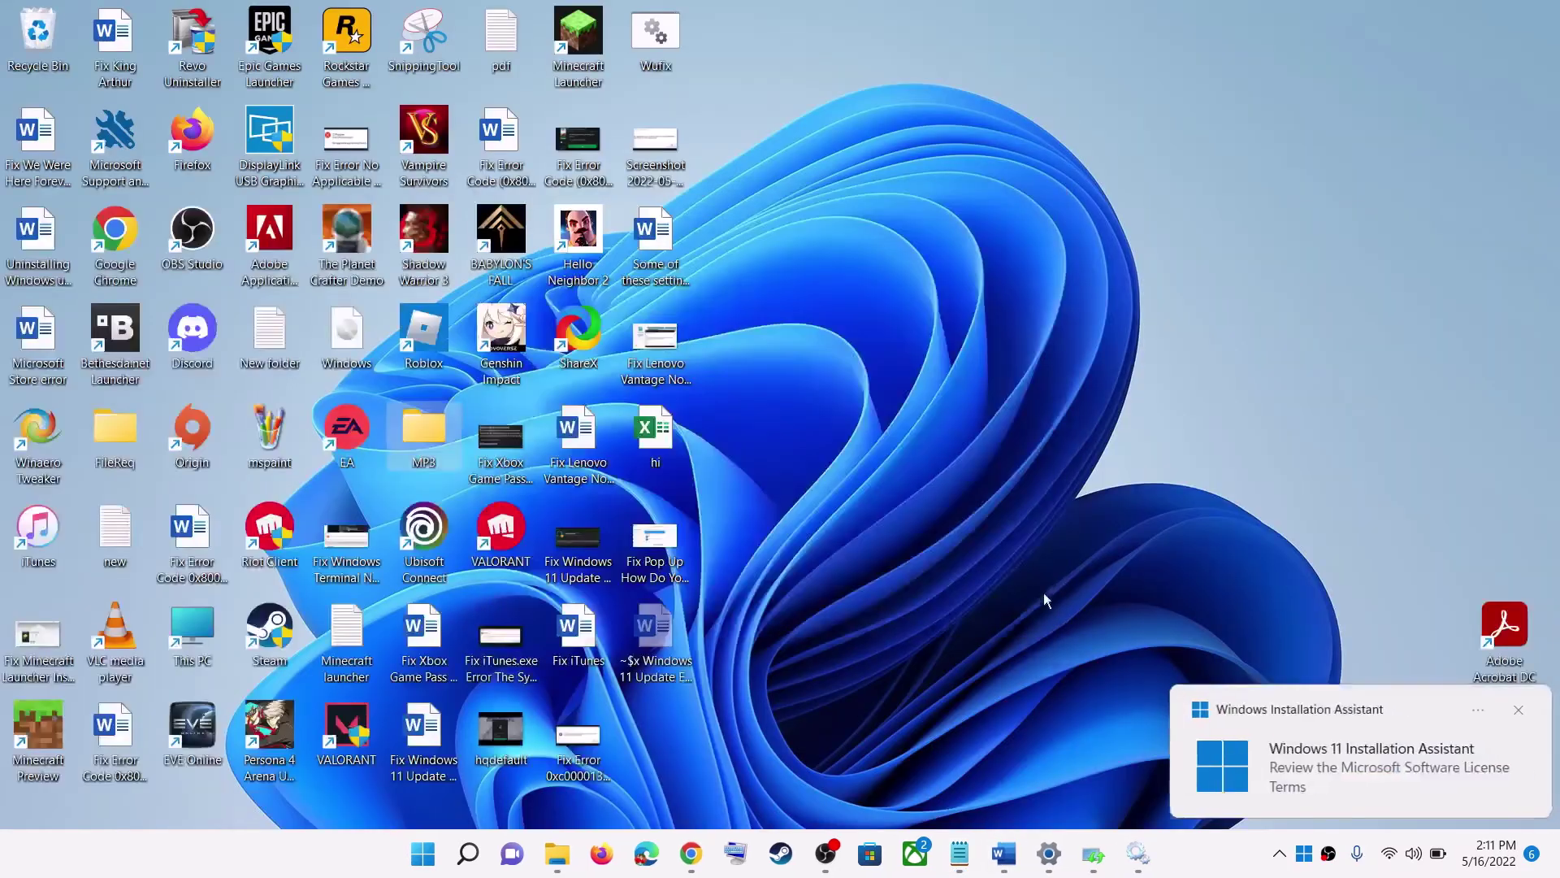
pyautogui.click(666, 55)
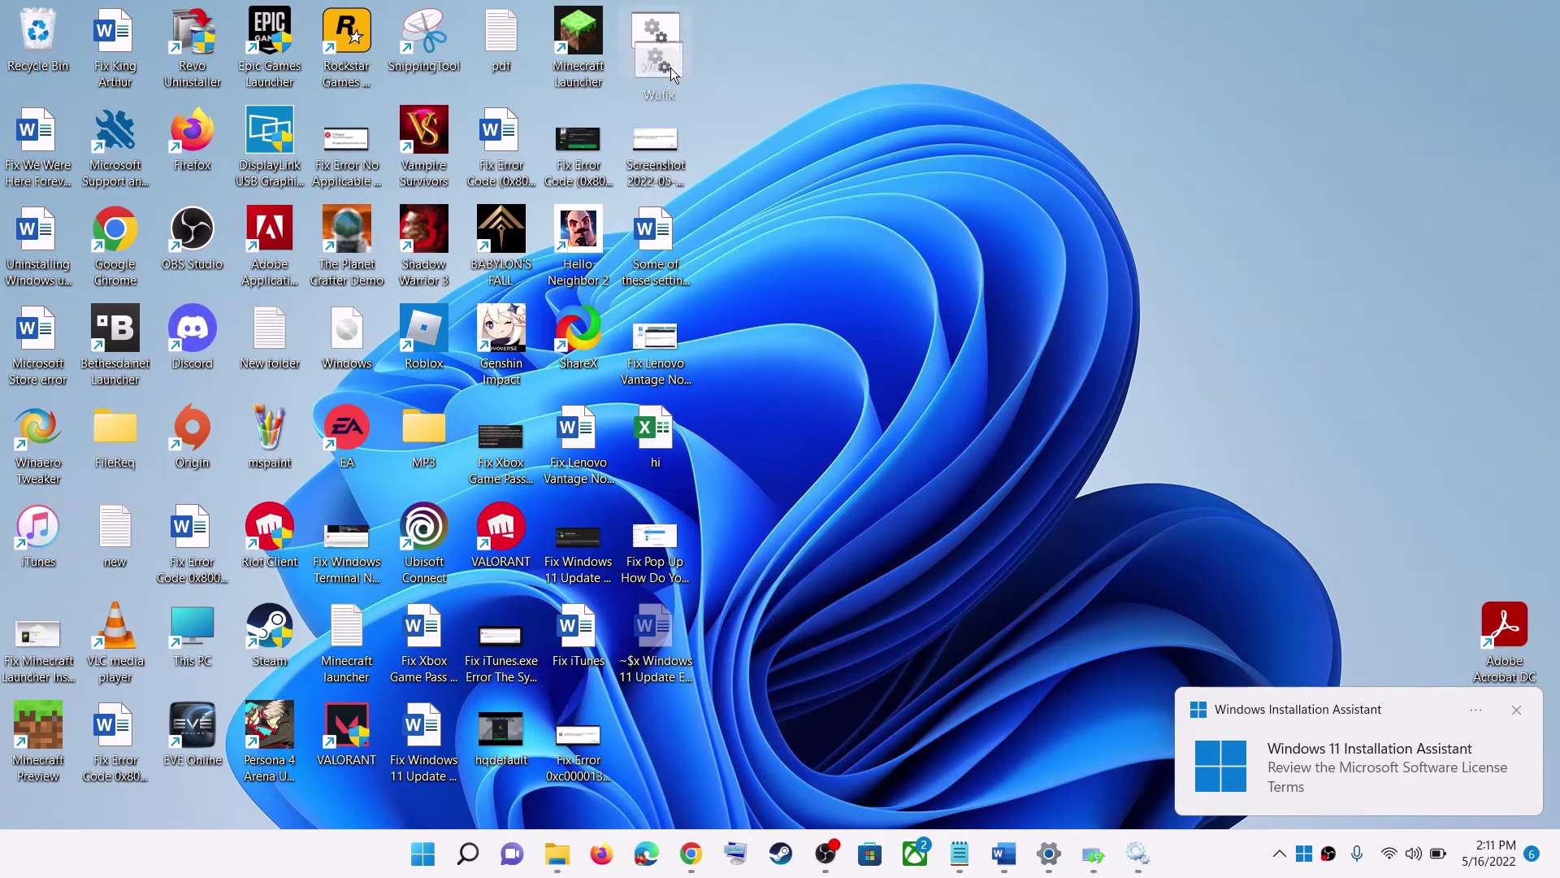
pyautogui.rightClick(664, 51)
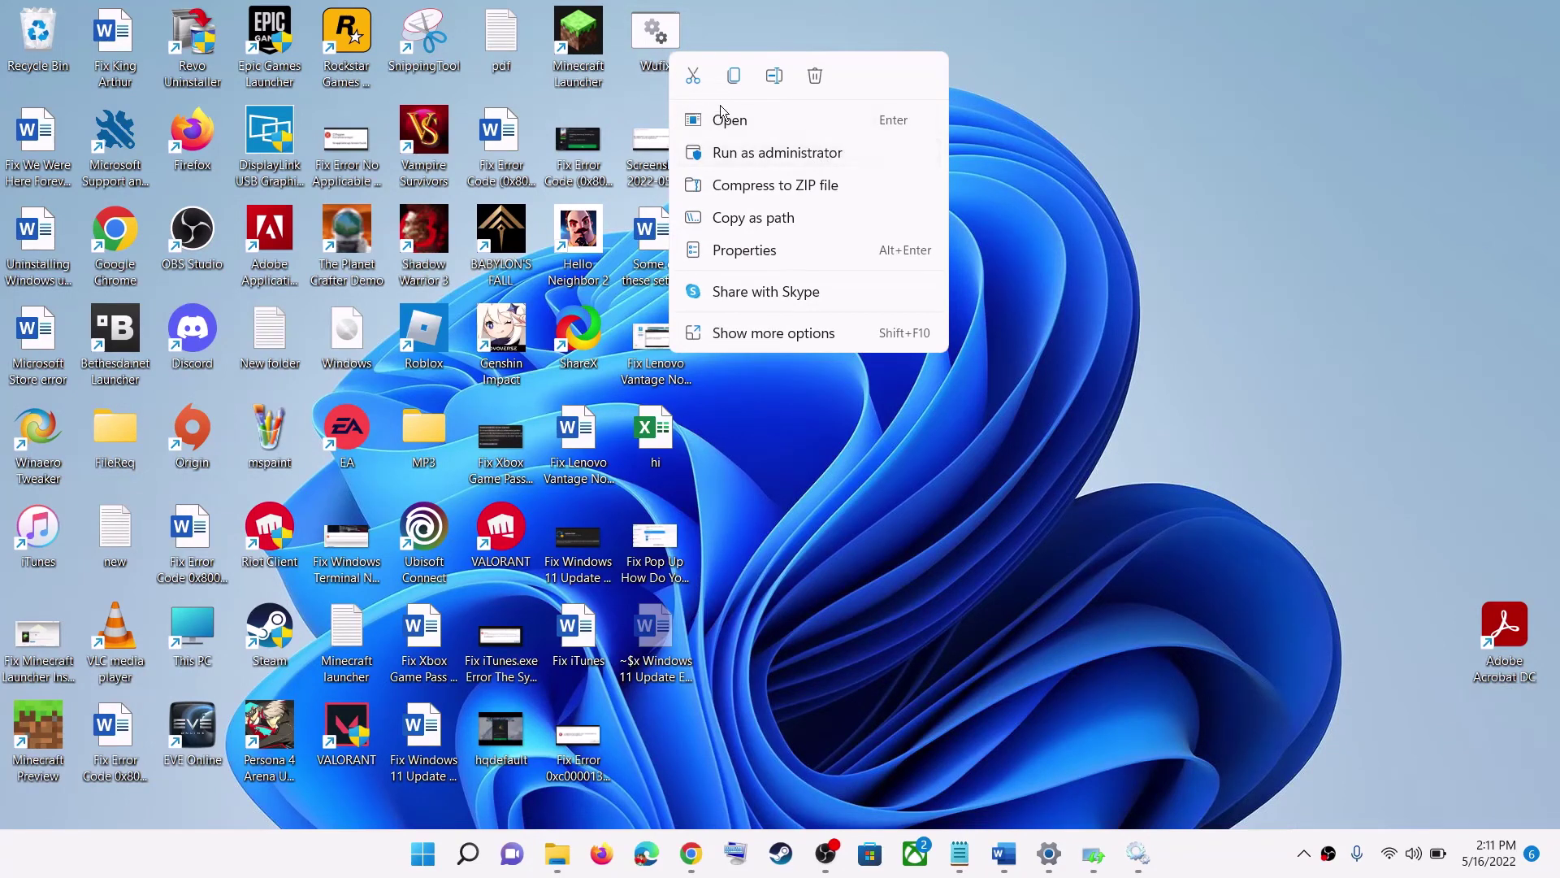
pyautogui.click(801, 153)
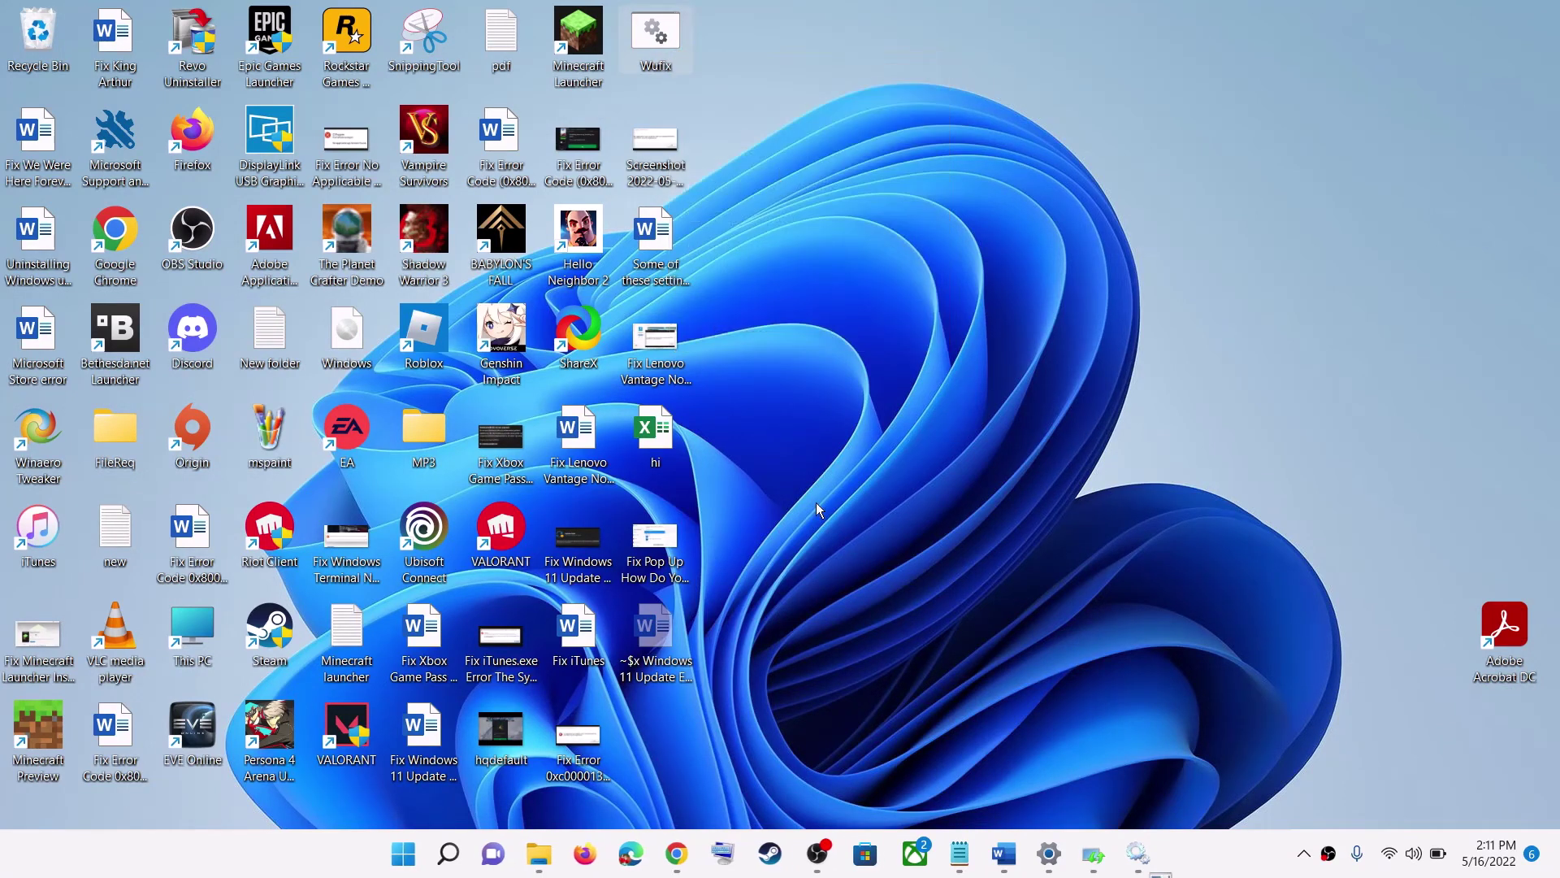
pyautogui.click(721, 579)
pyautogui.rightClick(942, 256)
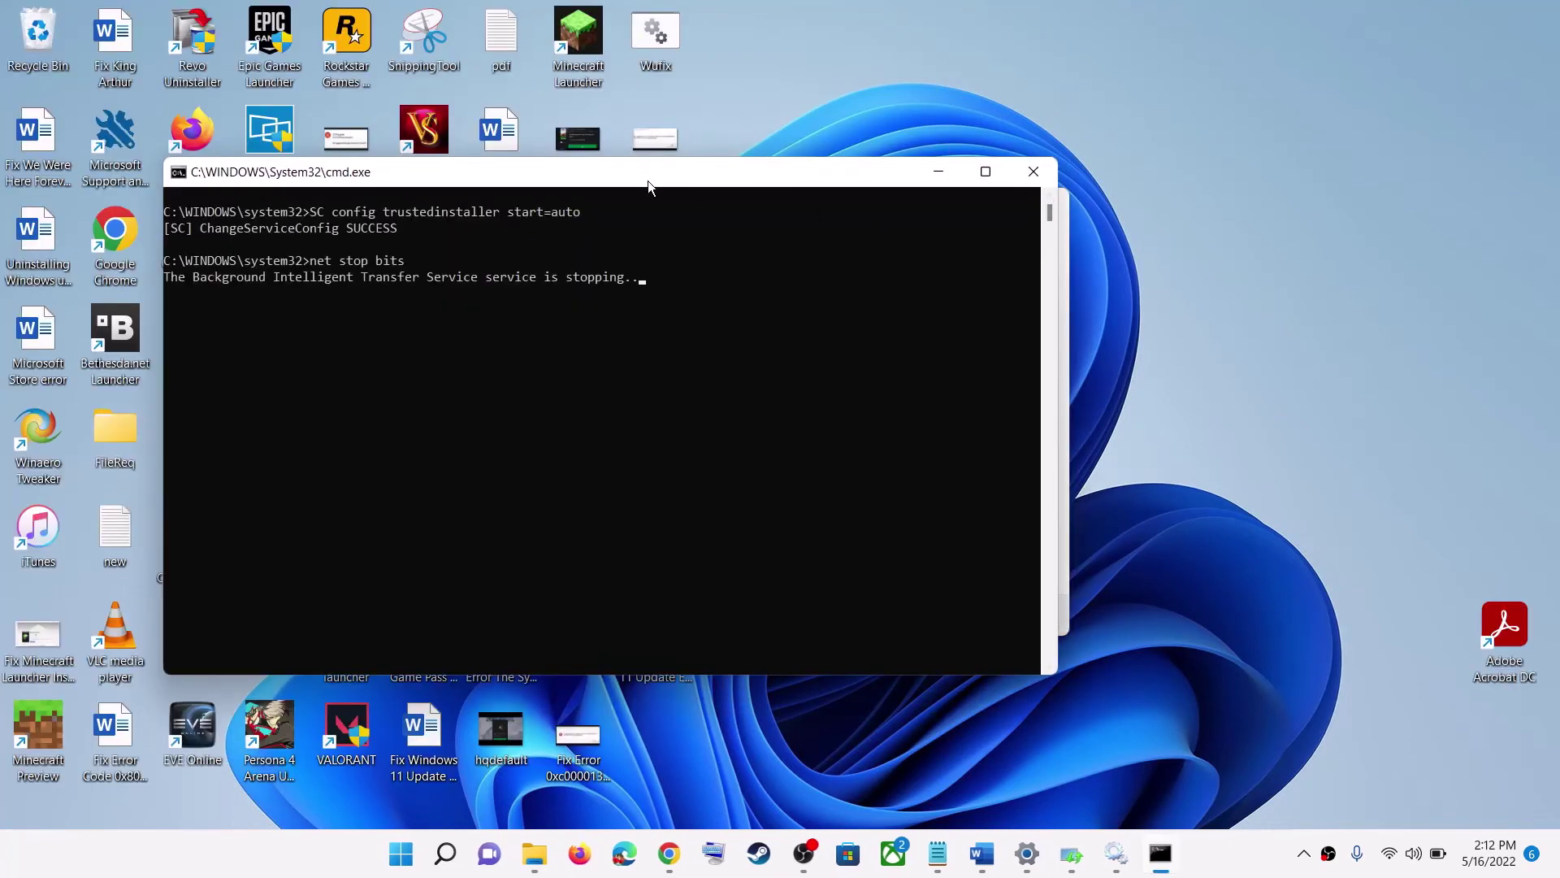
pyautogui.moveTo(647, 175); pyautogui.dragTo(875, 221)
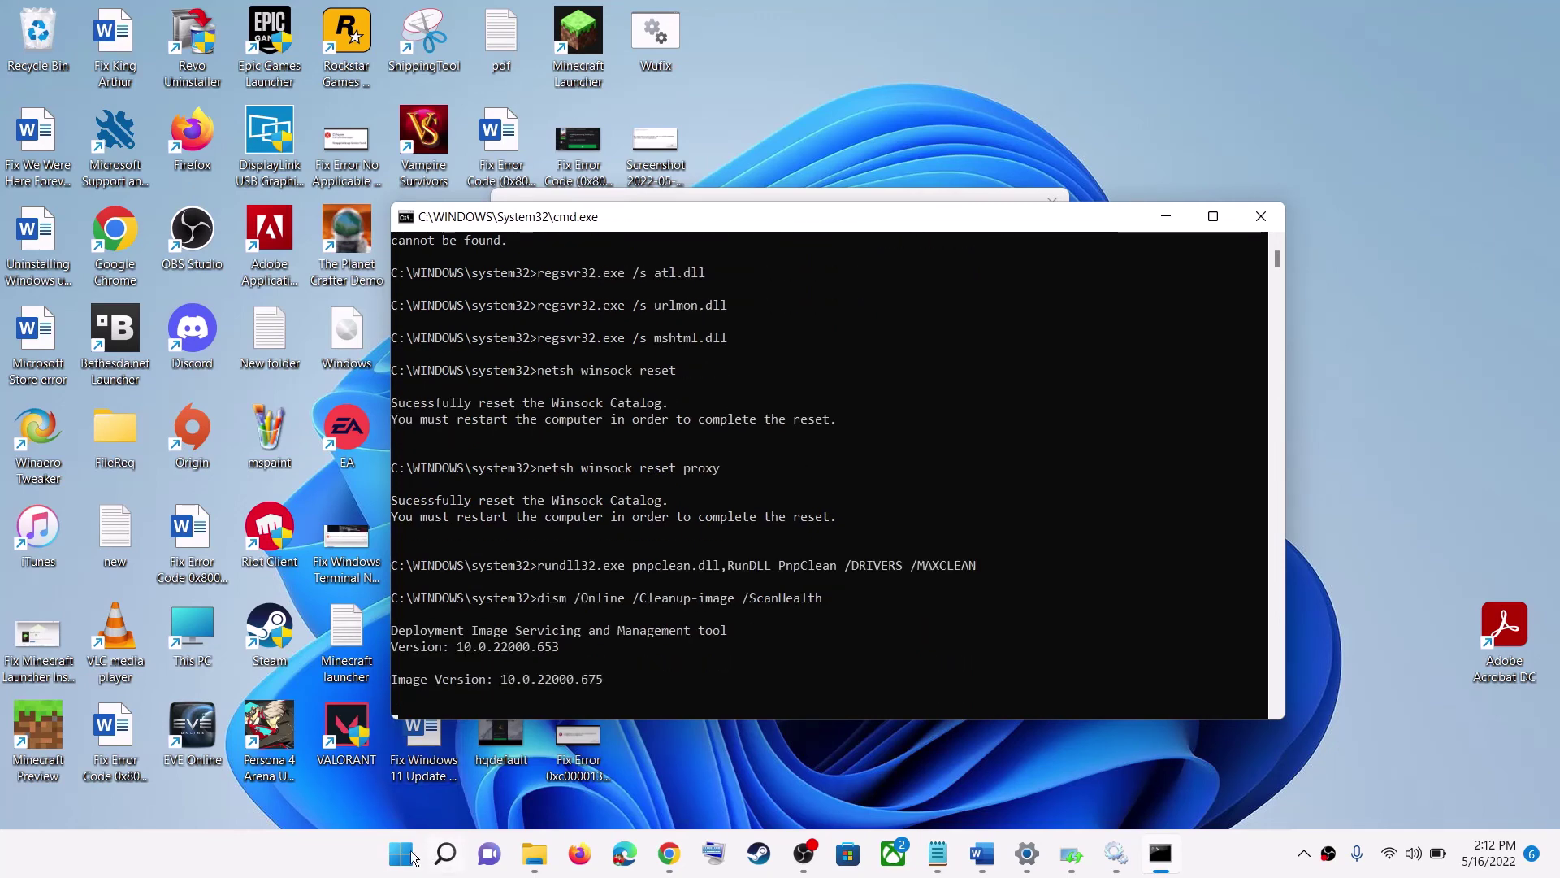
# Switch to the Word guide and highlight the Step 5 text "Use Media Creation Tool" and its Windows 11 download link.
pyautogui.click(985, 863)
pyautogui.scroll(-4, 489, 457)
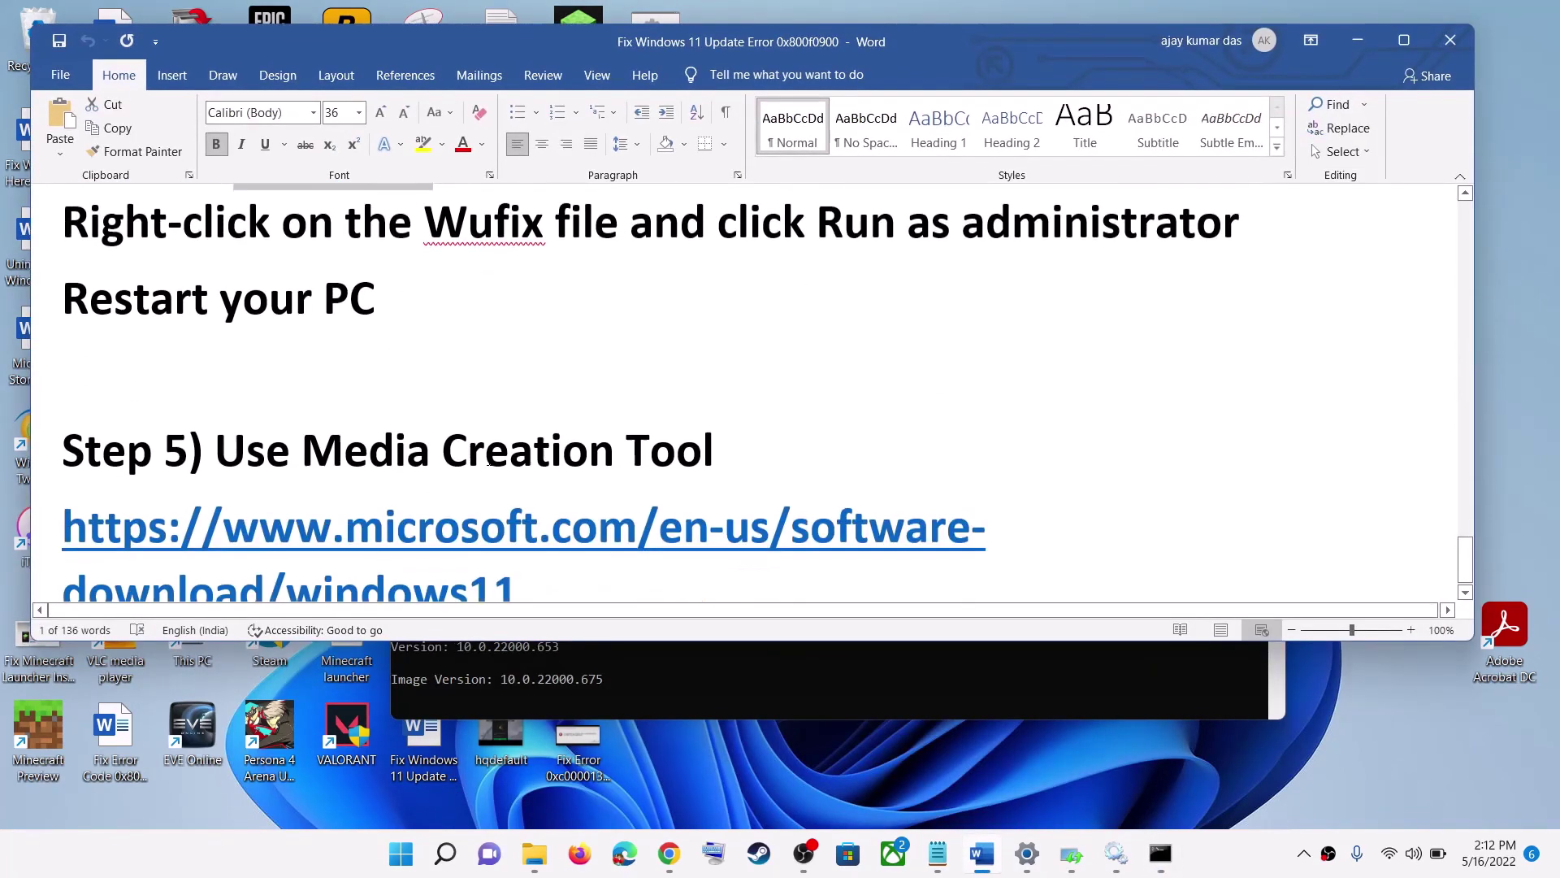
pyautogui.moveTo(230, 413); pyautogui.dragTo(760, 390)
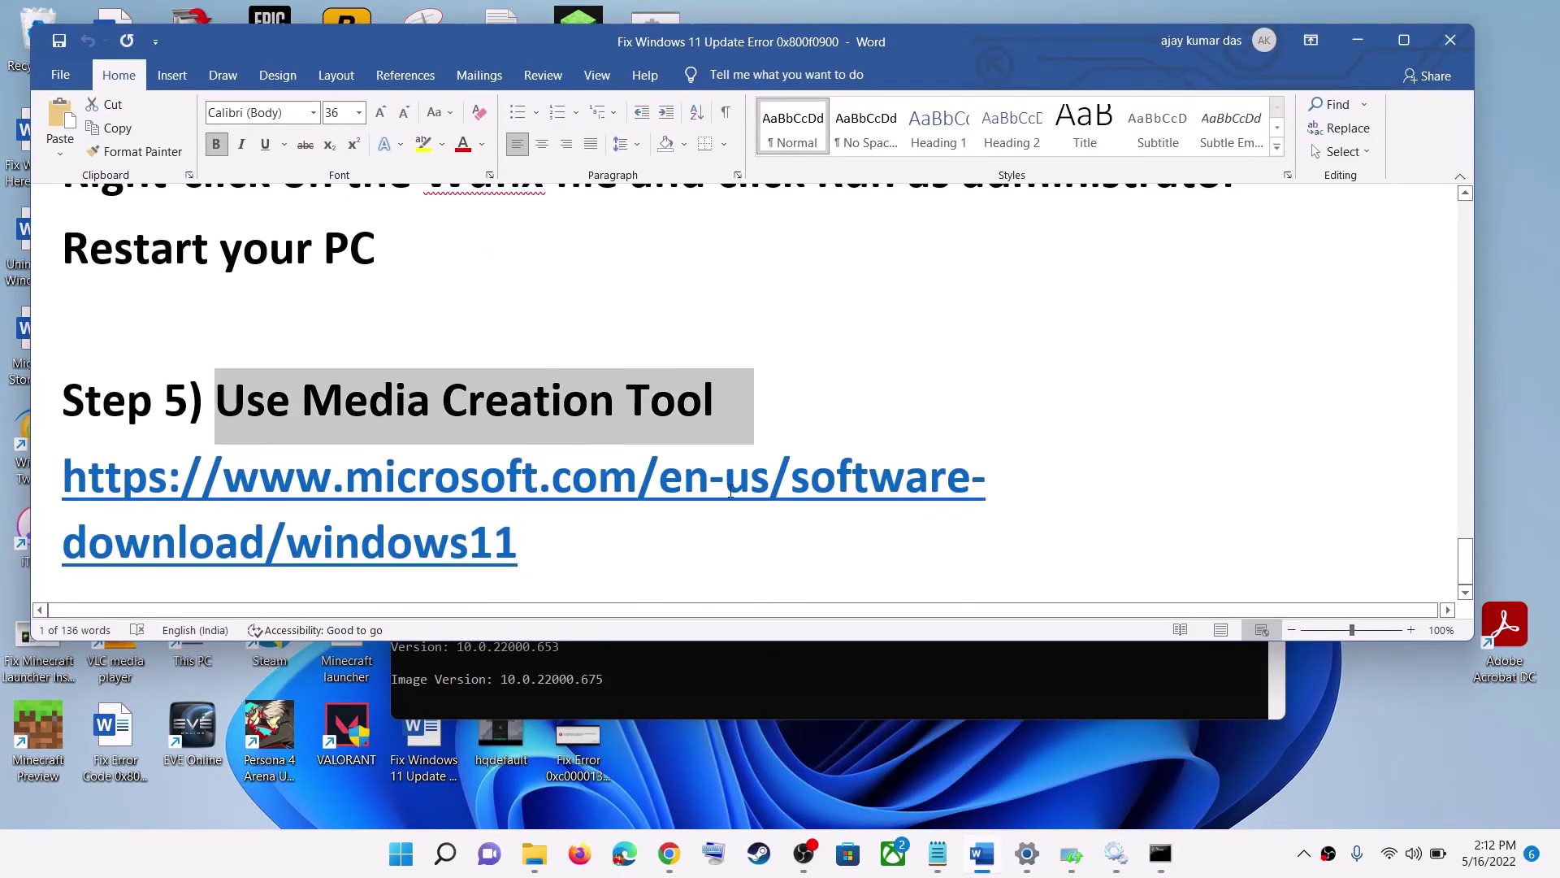
pyautogui.moveTo(563, 542); pyautogui.dragTo(233, 494)
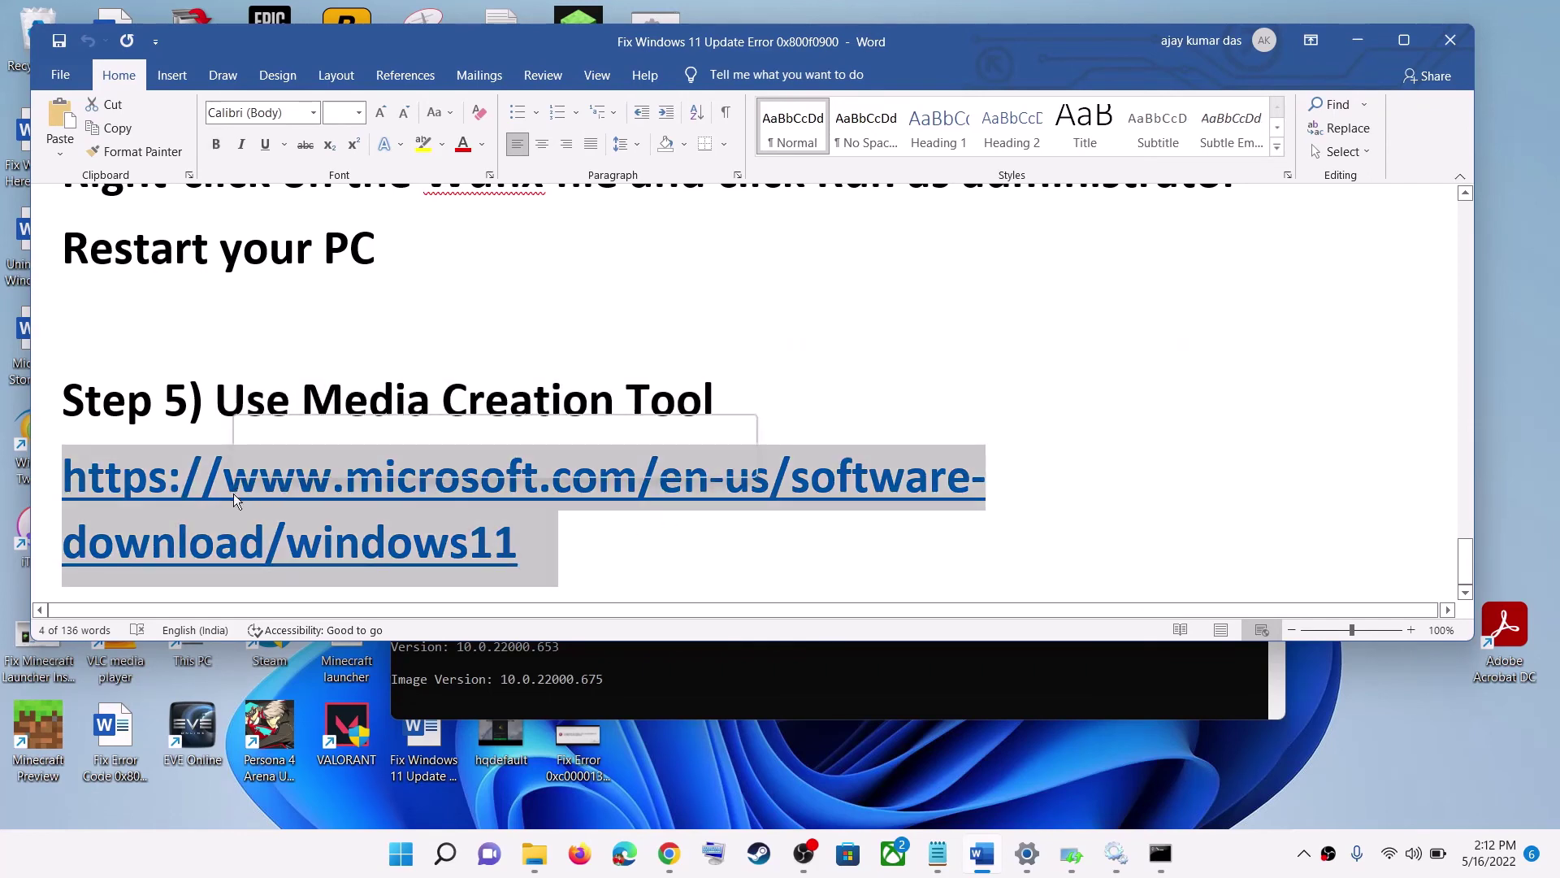
pyautogui.click(1220, 863)
pyautogui.press('super+d')
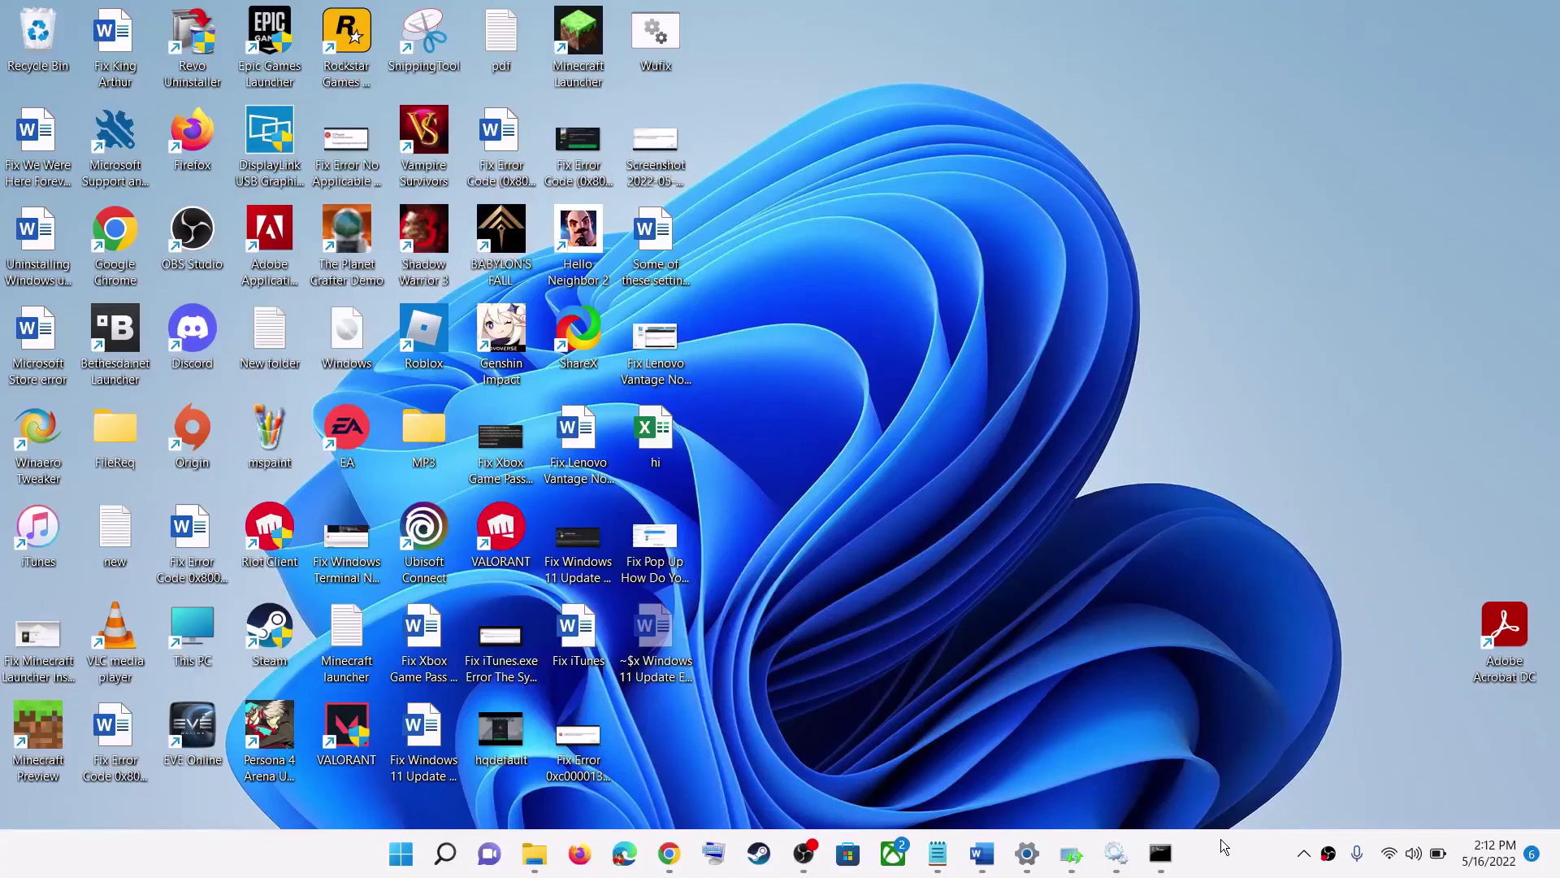
pyautogui.press('super+d')
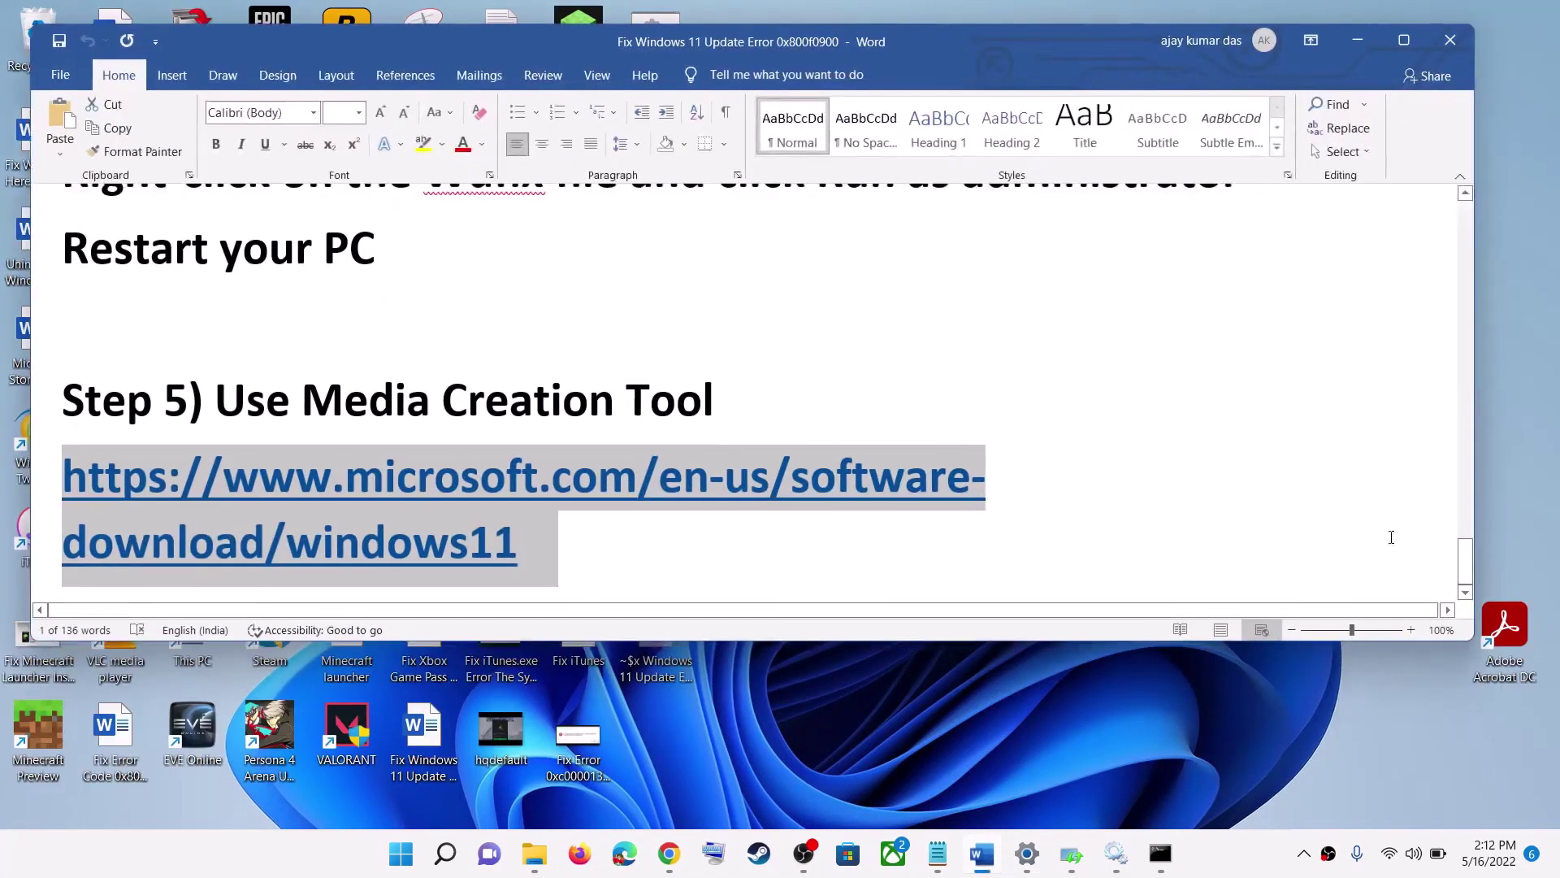
# Return to the beginning of the Word guide and highlight the error code 0x800f0900 in its title.
pyautogui.moveTo(1466, 574); pyautogui.dragTo(1500, 207)
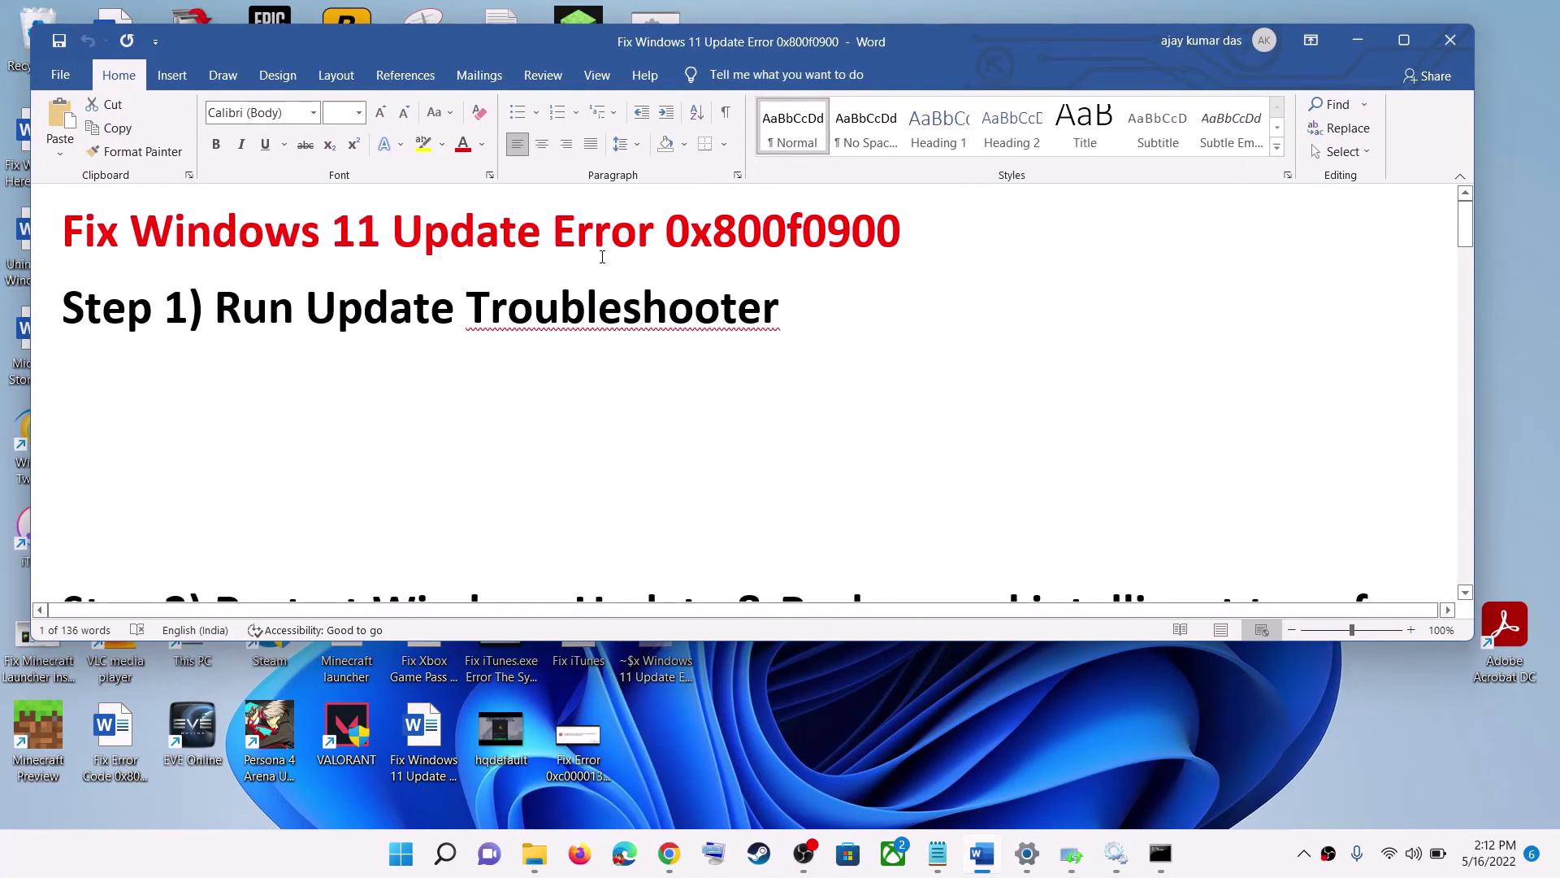
pyautogui.moveTo(668, 233); pyautogui.dragTo(935, 233)
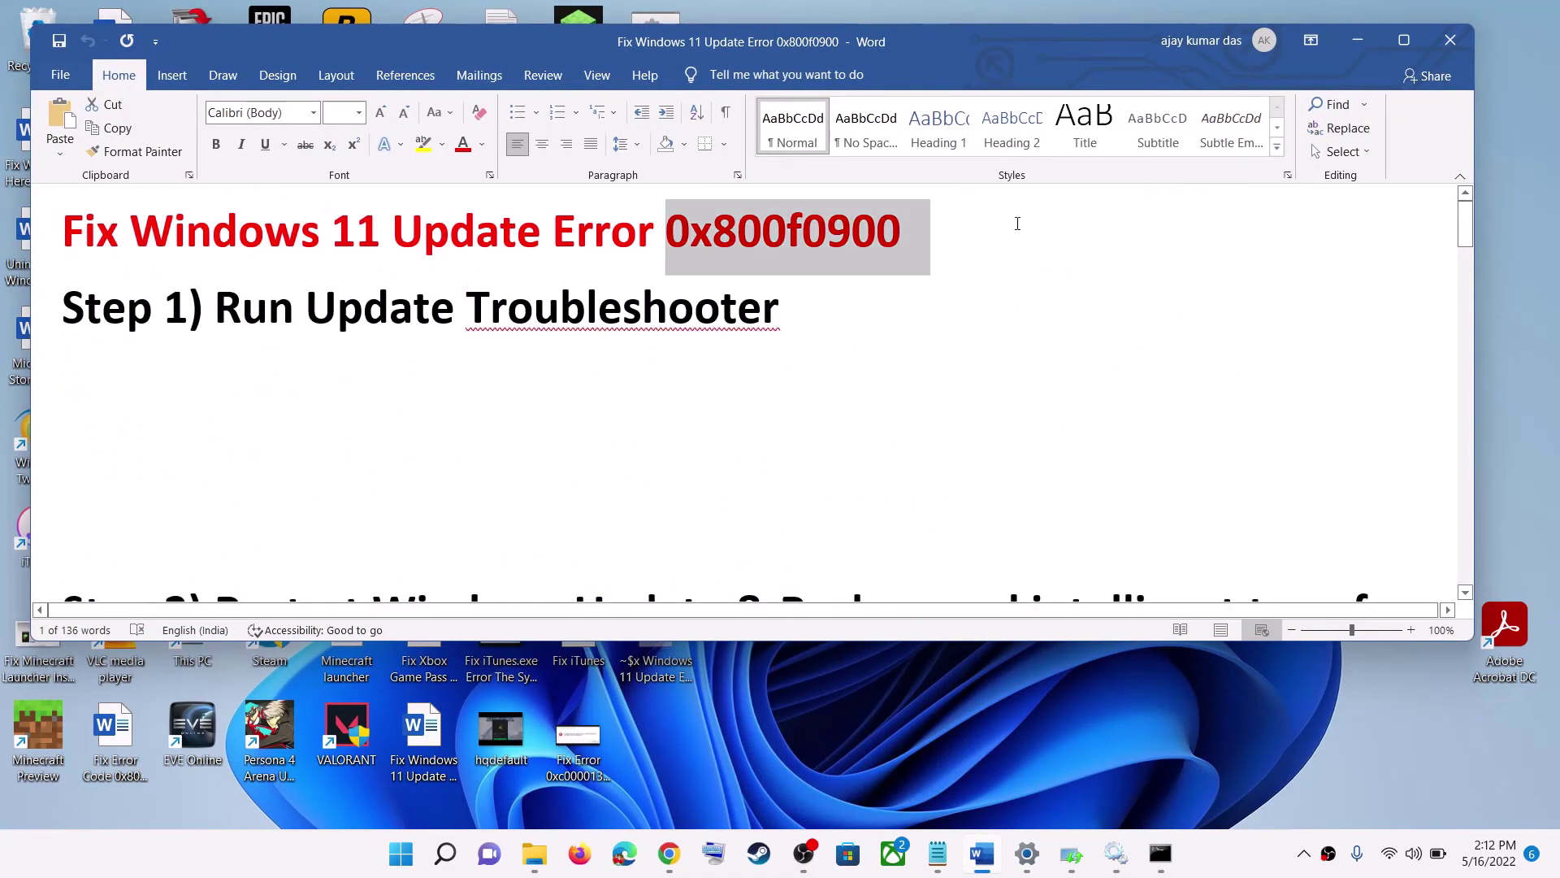
pyautogui.click(1229, 867)
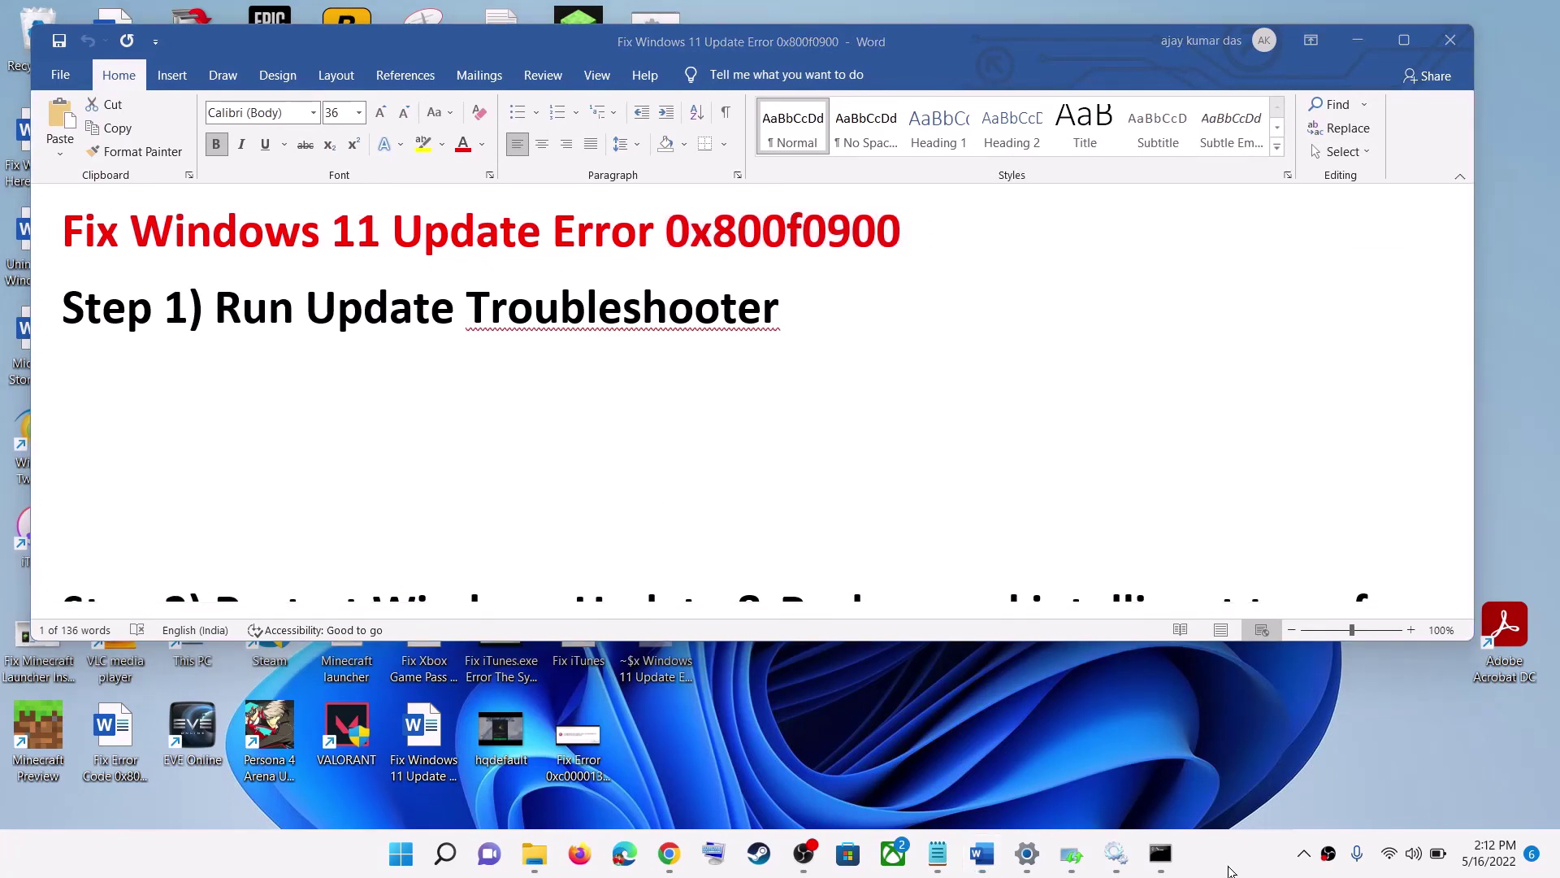